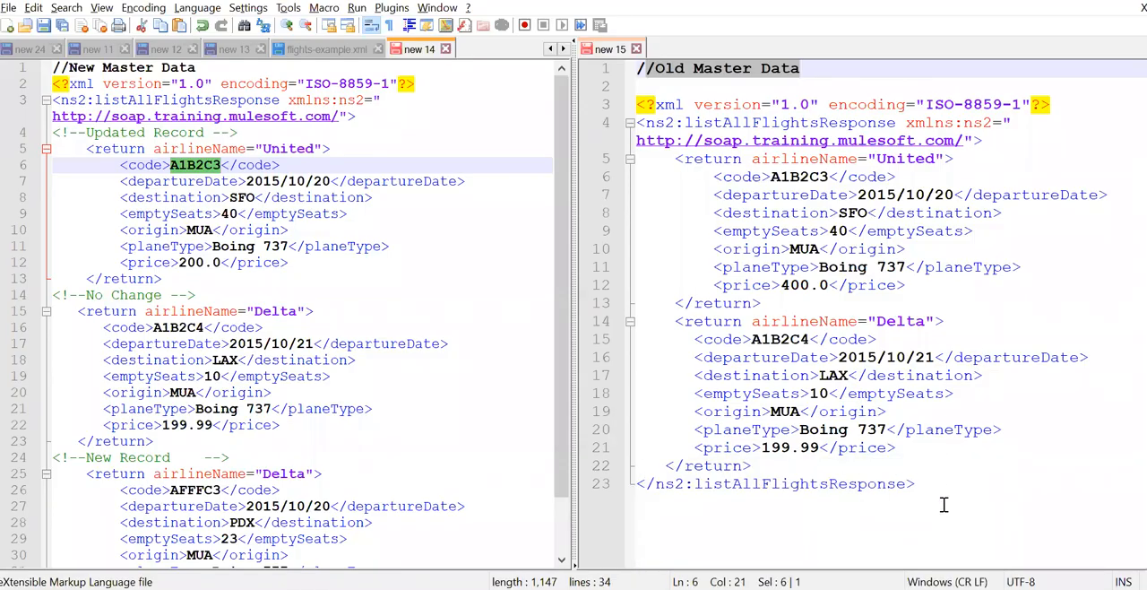
# Compare the new and old master flight data XML in the two side-by-side Notepad++ documents
pyautogui.moveTo(916, 485); pyautogui.dragTo(578, 90)
pyautogui.scroll(-1, 390, 316)
pyautogui.moveTo(327, 554); pyautogui.dragTo(30, 24)
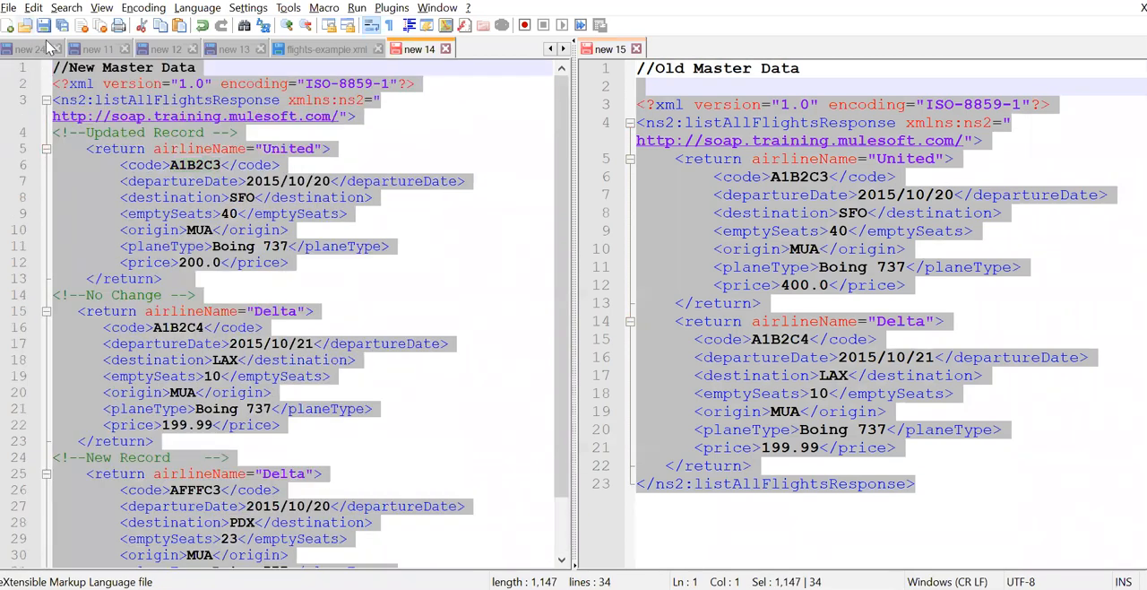
pyautogui.click(833, 250)
pyautogui.click(833, 250)
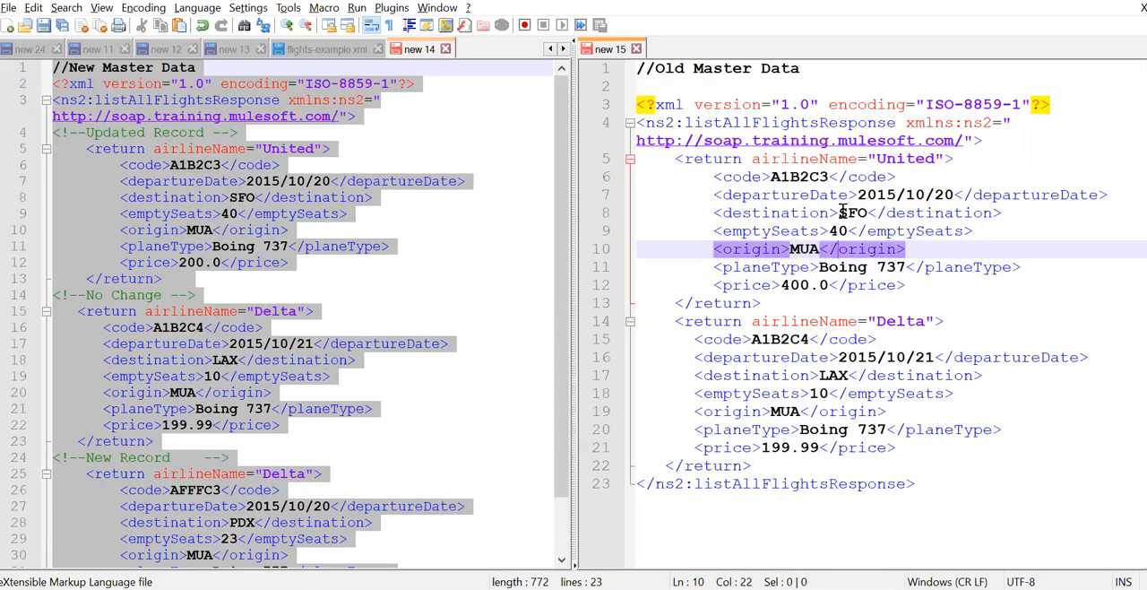
pyautogui.moveTo(938, 486); pyautogui.dragTo(632, 105)
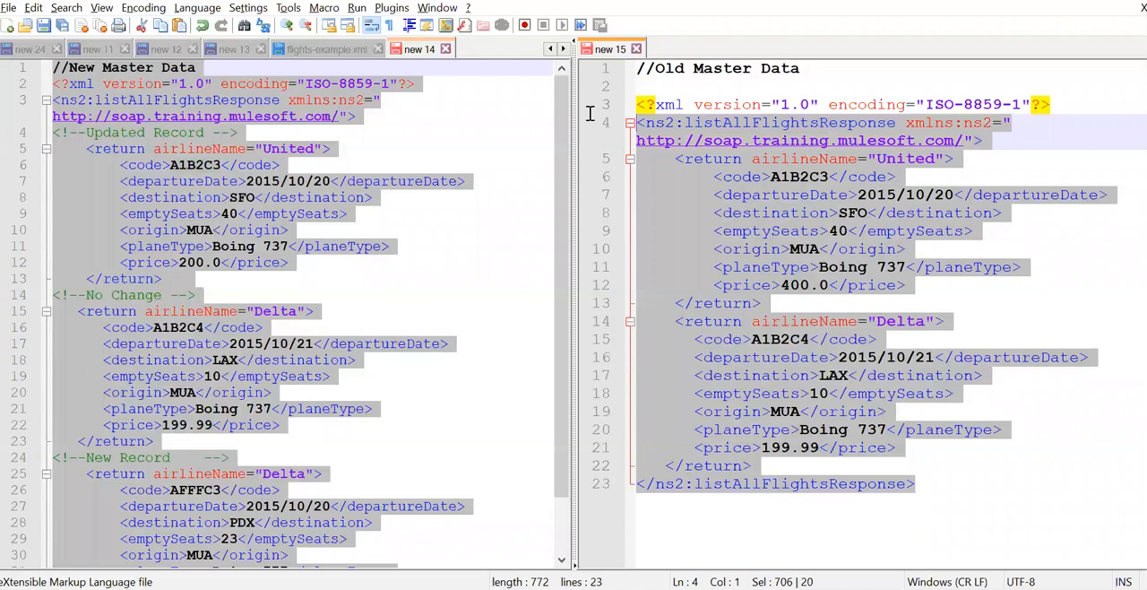
pyautogui.scroll(-2, 311, 389)
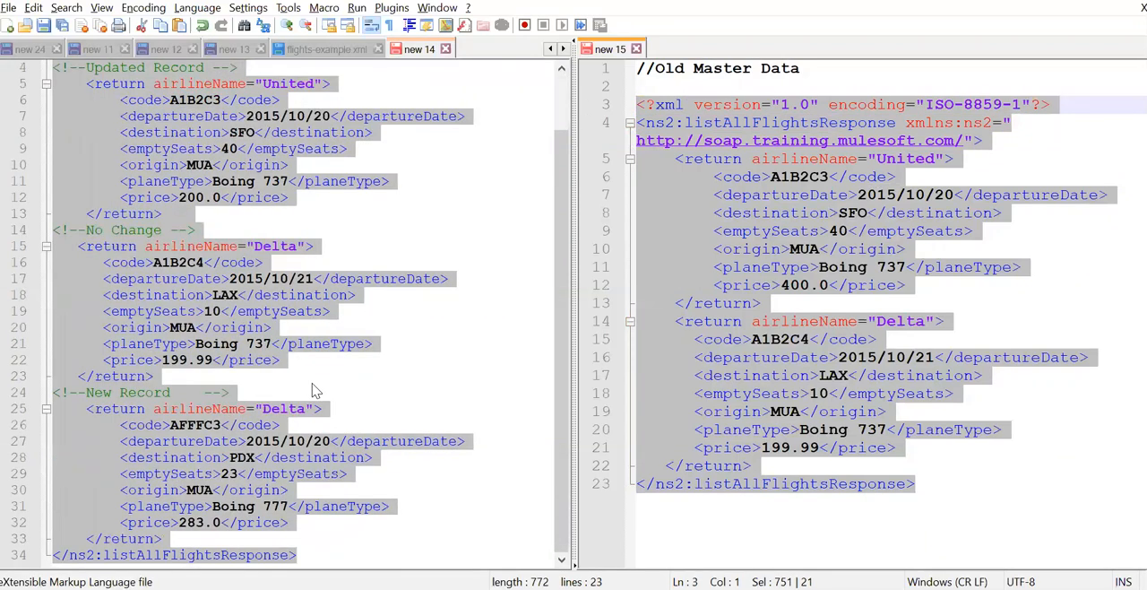
pyautogui.scroll(1, 258, 334)
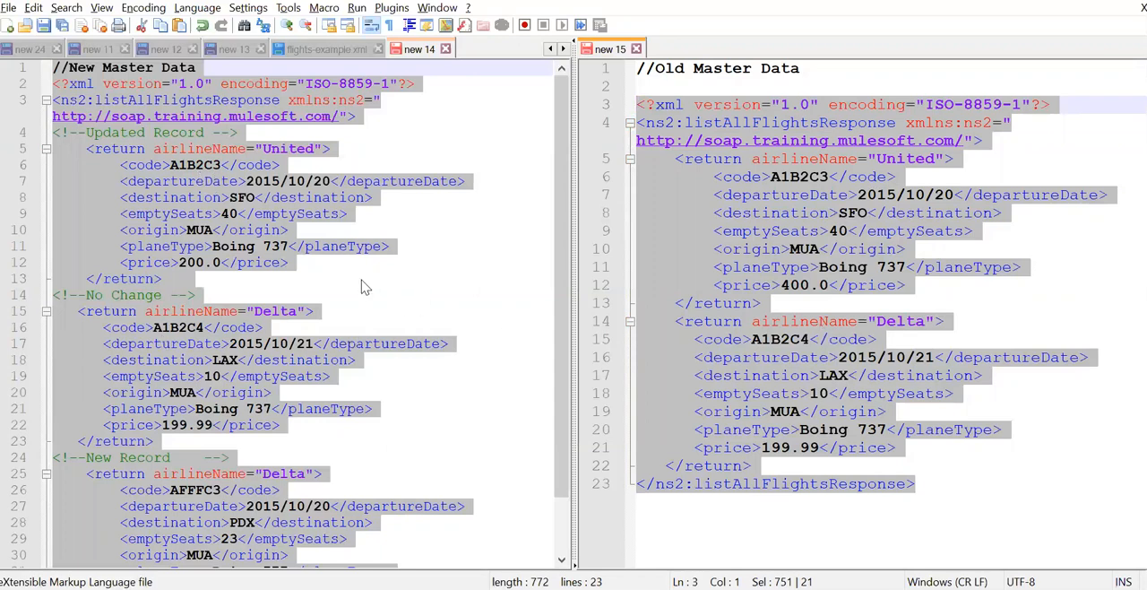
pyautogui.scroll(-1, 227, 274)
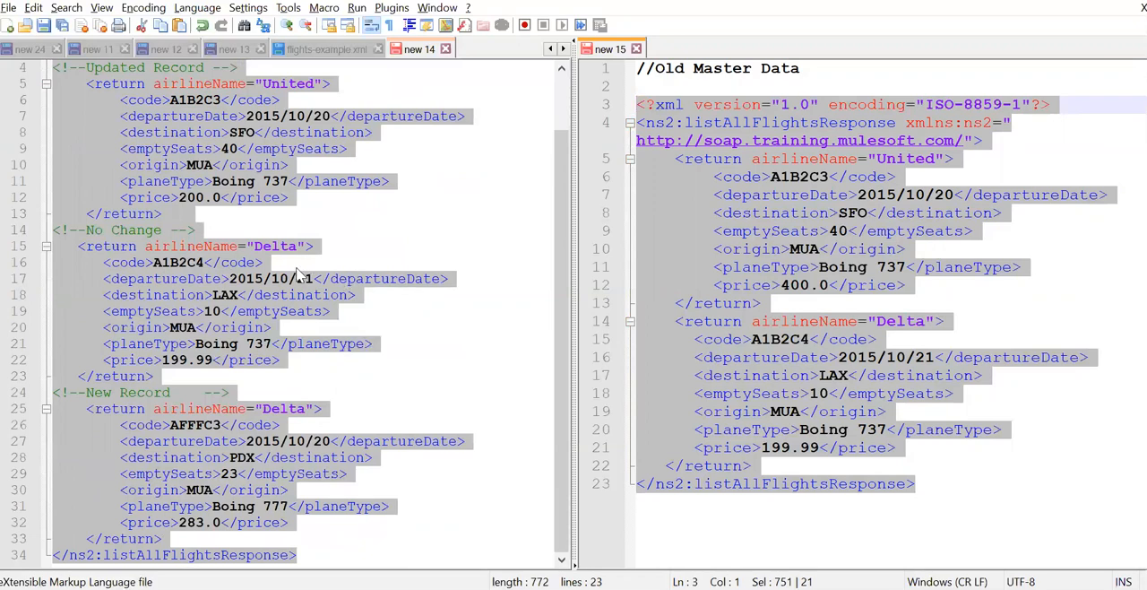
pyautogui.scroll(1, 382, 285)
pyautogui.click(480, 292)
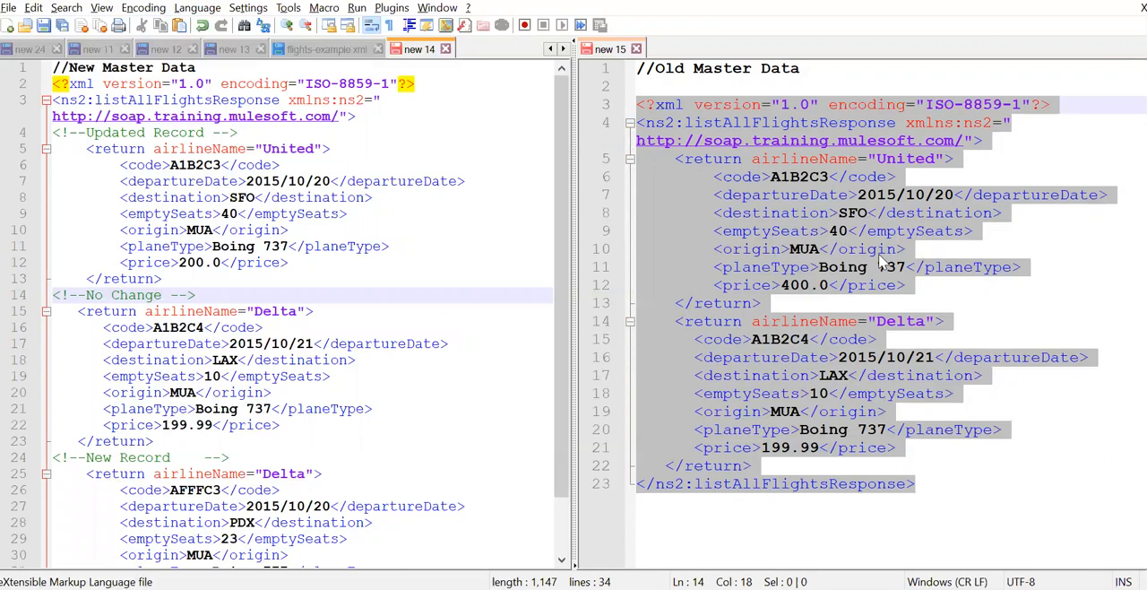
# Examine the code and price elements of the updated United record in the new master data
pyautogui.doubleClick(203, 167)
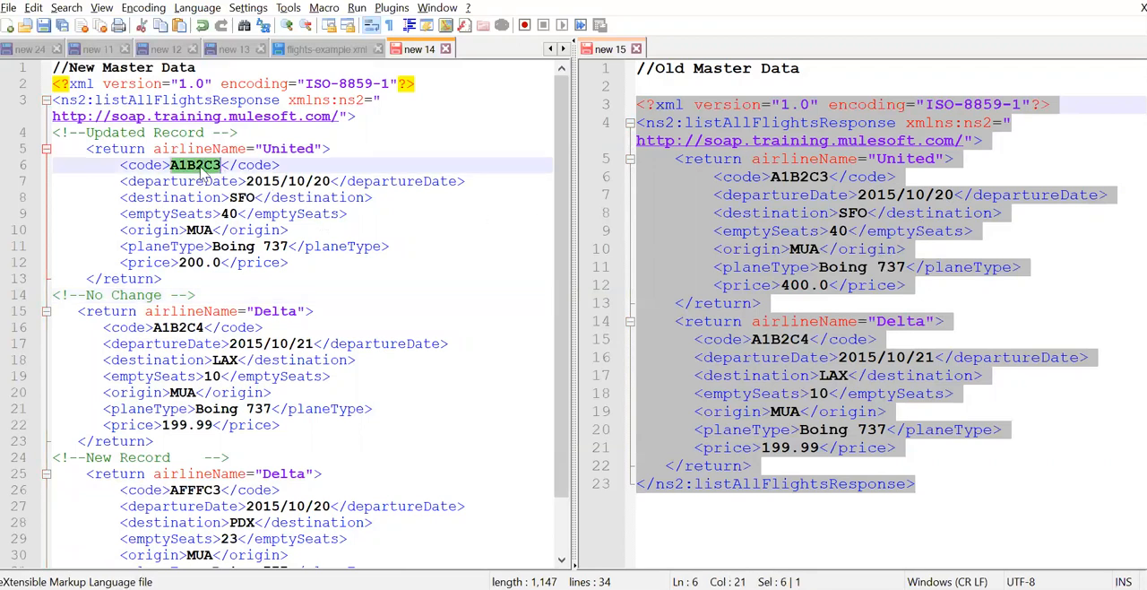
pyautogui.doubleClick(148, 166)
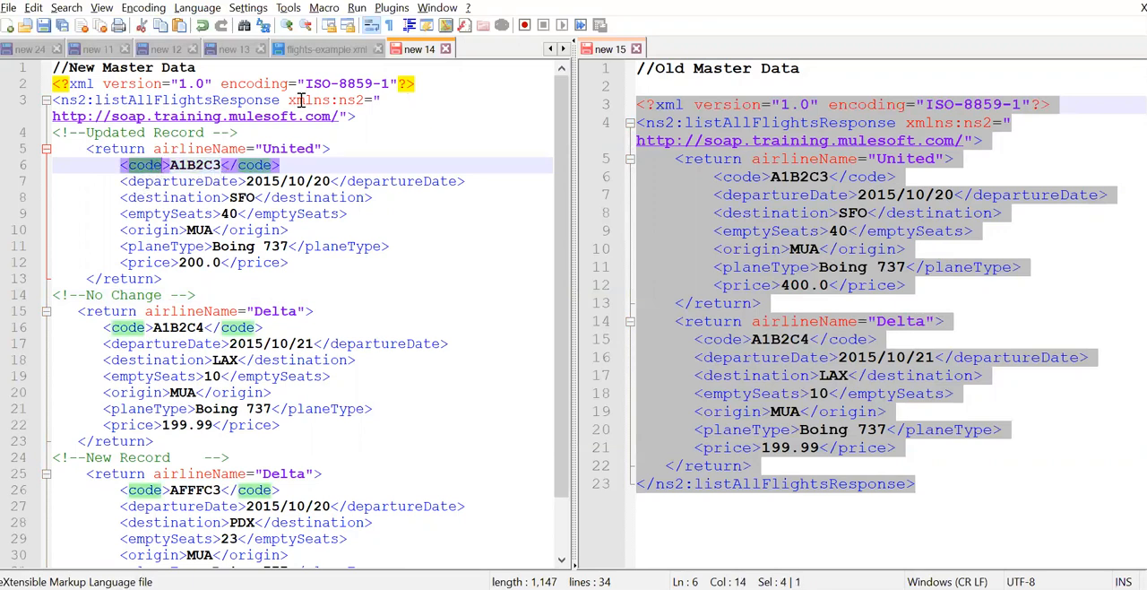
pyautogui.doubleClick(196, 166)
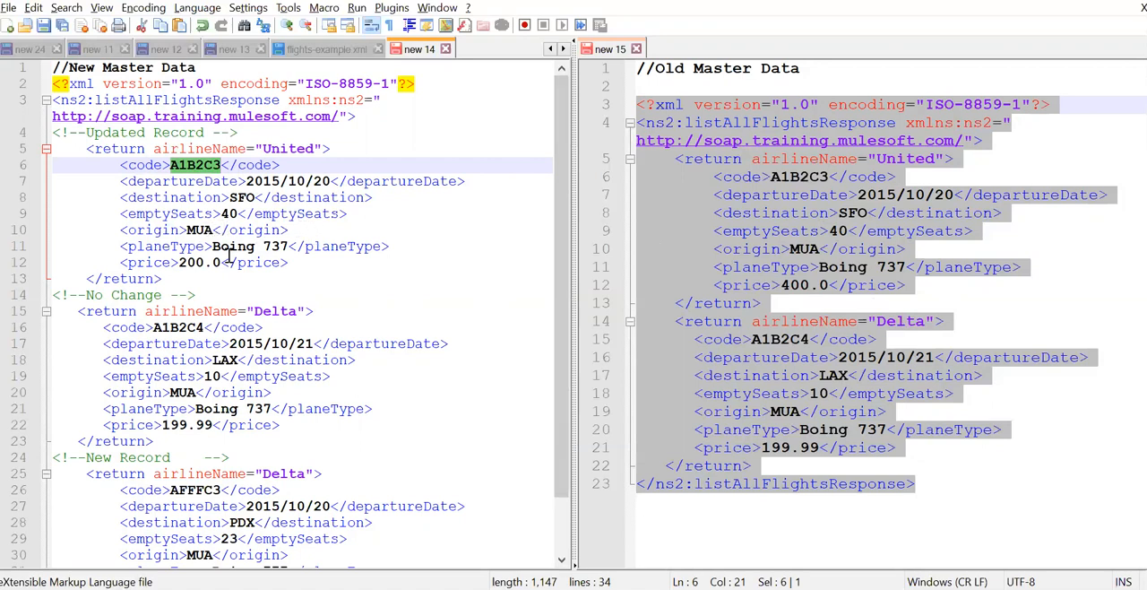
pyautogui.moveTo(303, 263); pyautogui.dragTo(115, 263)
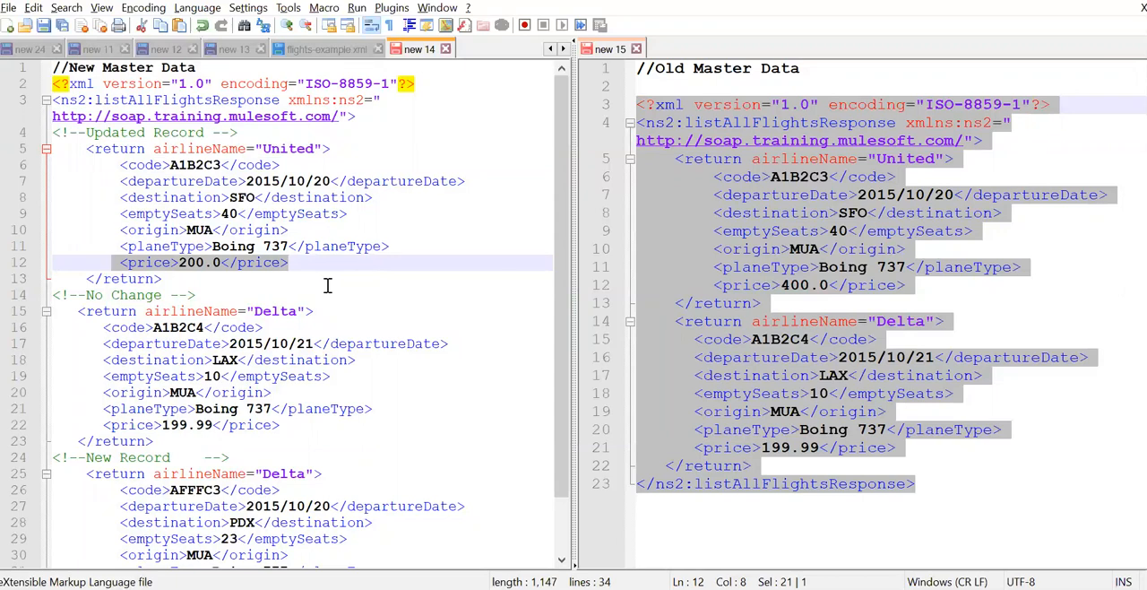
pyautogui.doubleClick(186, 165)
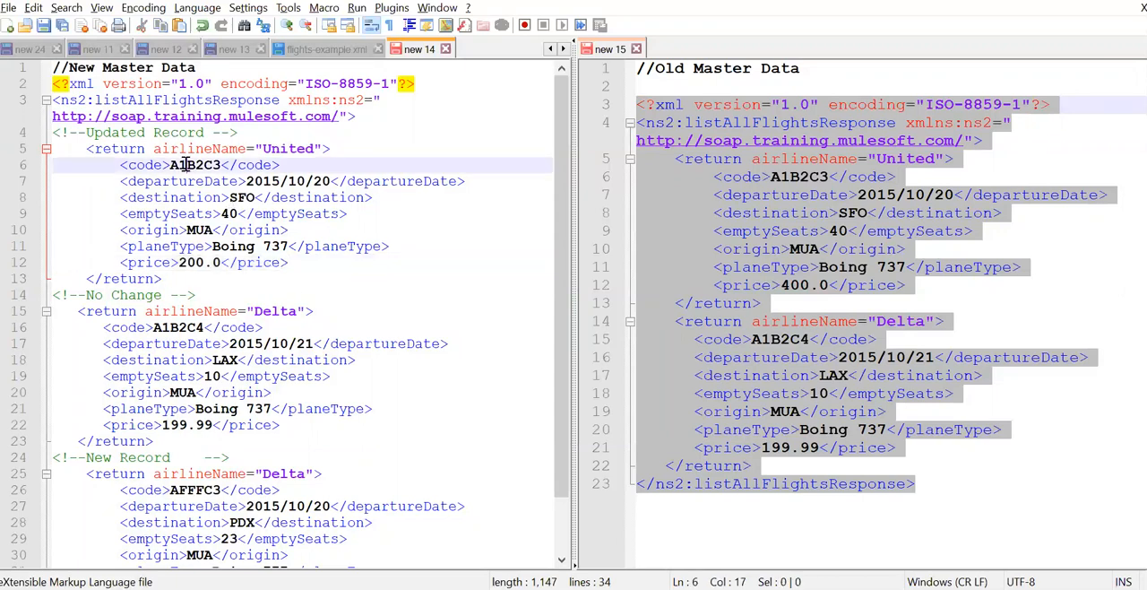
pyautogui.moveTo(295, 261); pyautogui.dragTo(118, 270)
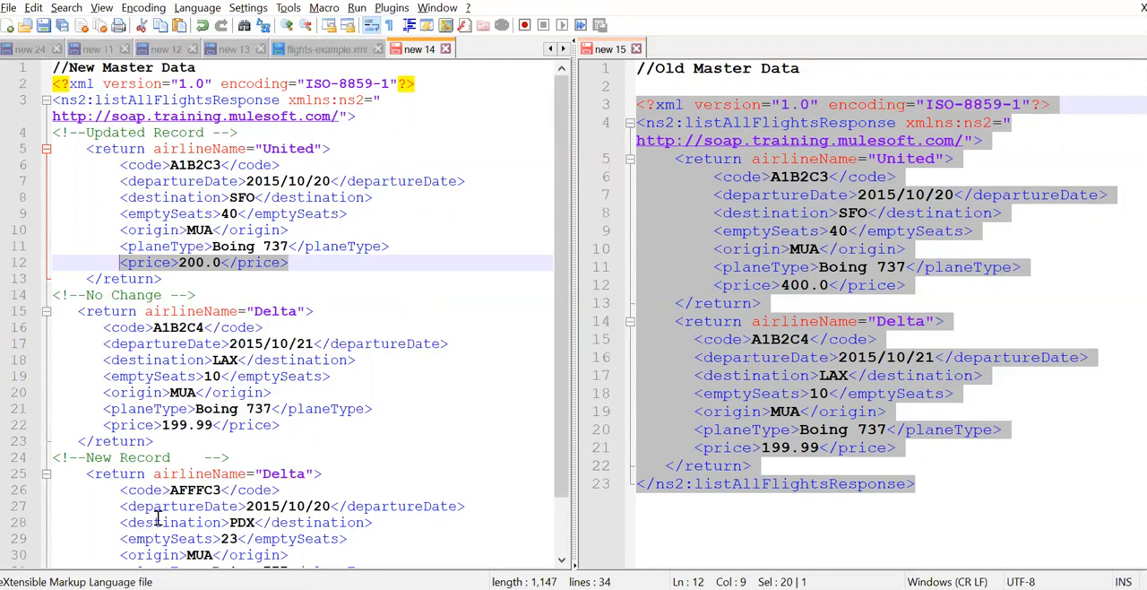
# Switch to the Adeptia Mappings page in the browser and open the form for a new mapping
pyautogui.click(258, 391)
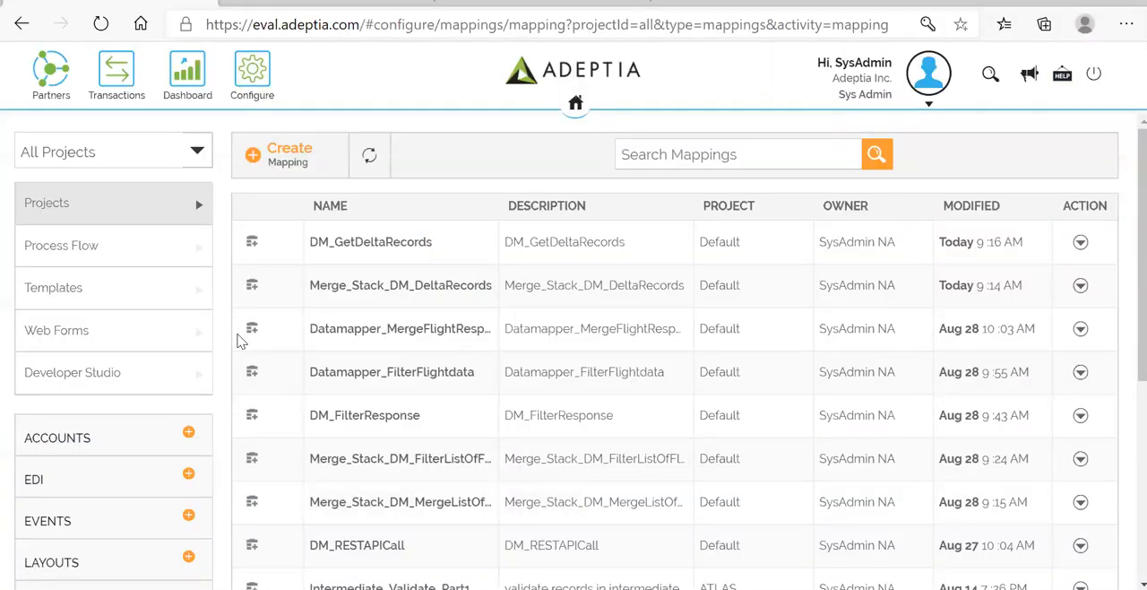
pyautogui.click(289, 159)
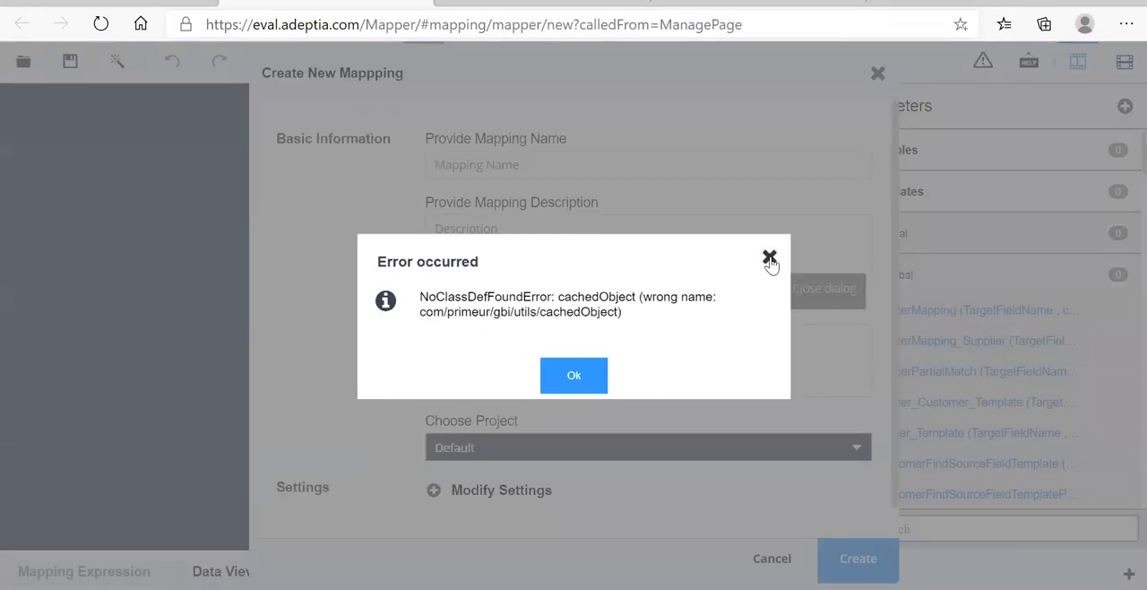
pyautogui.click(769, 259)
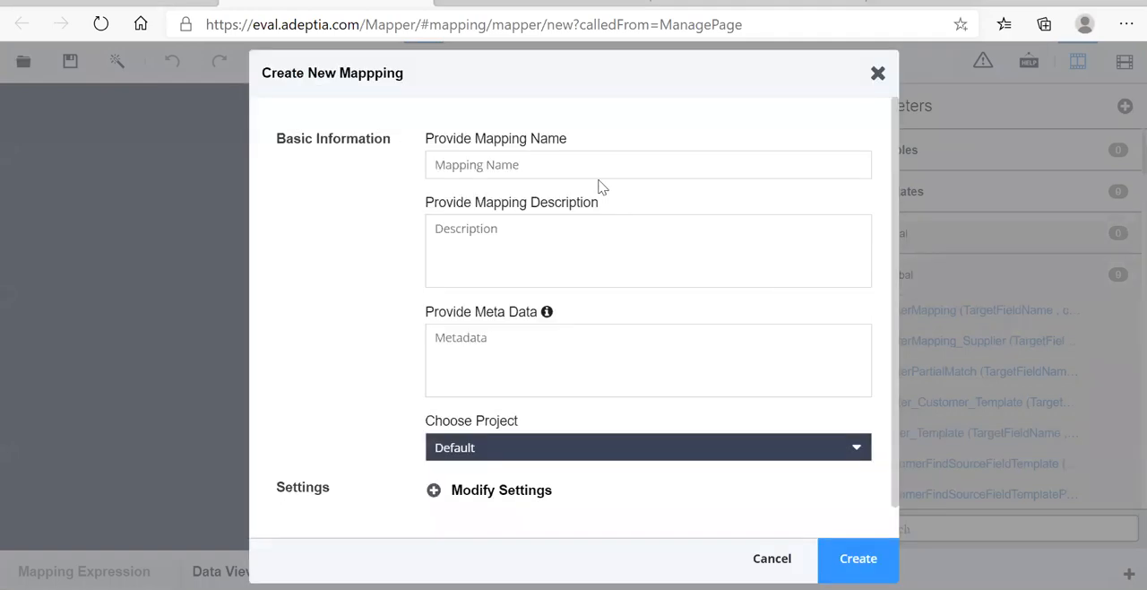
# Create the mapping in the Default project with DM_FilterDeltaRecords as both its name and description
pyautogui.click(575, 166)
pyautogui.write('DM-')
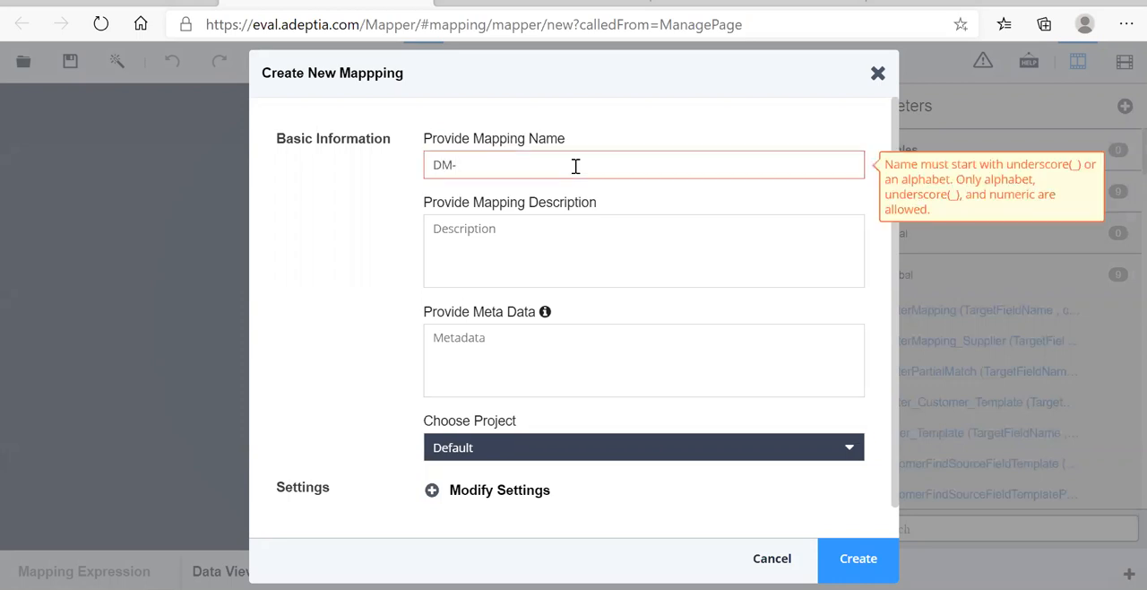
pyautogui.press('BackSpace')
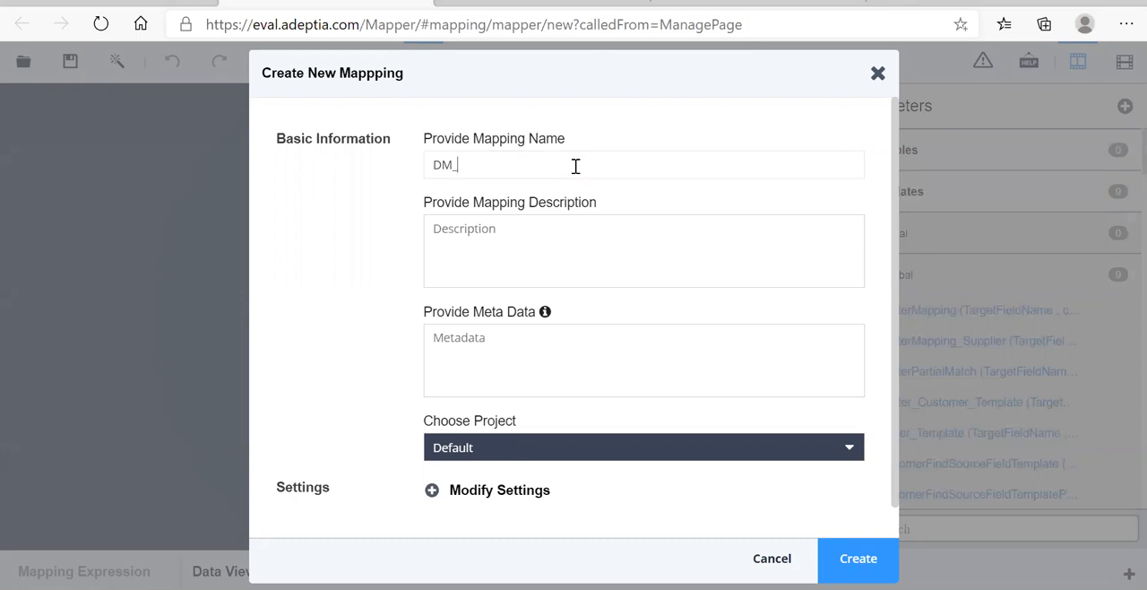
pyautogui.write('_FilterDeltaRec')
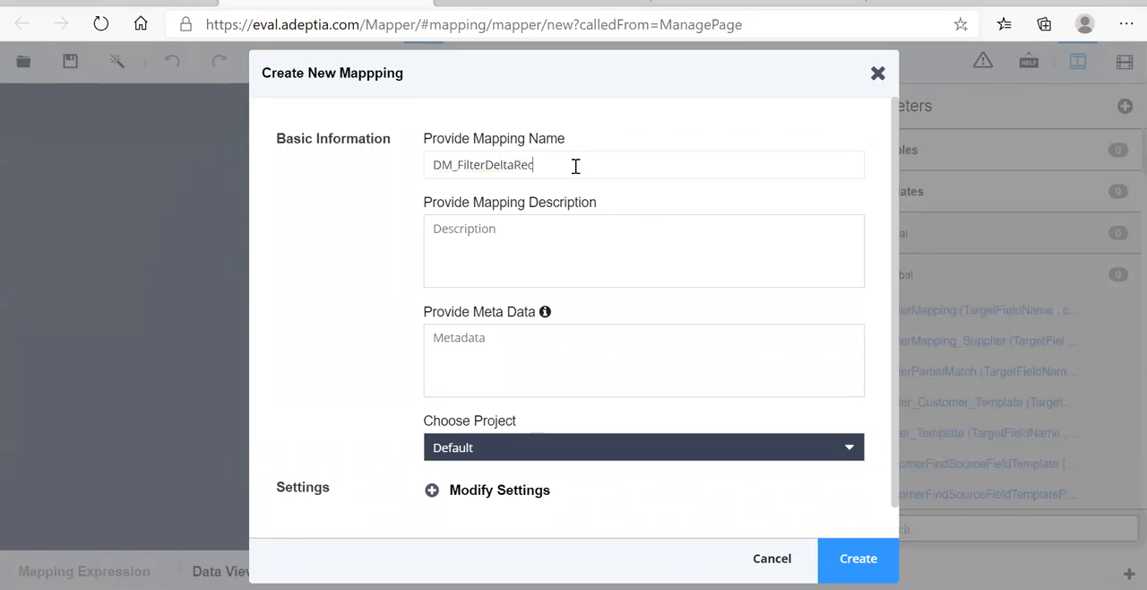
pyautogui.write('ords')
pyautogui.hotkey('ctrl', 'a')
pyautogui.hotkey('ctrl', 'c')
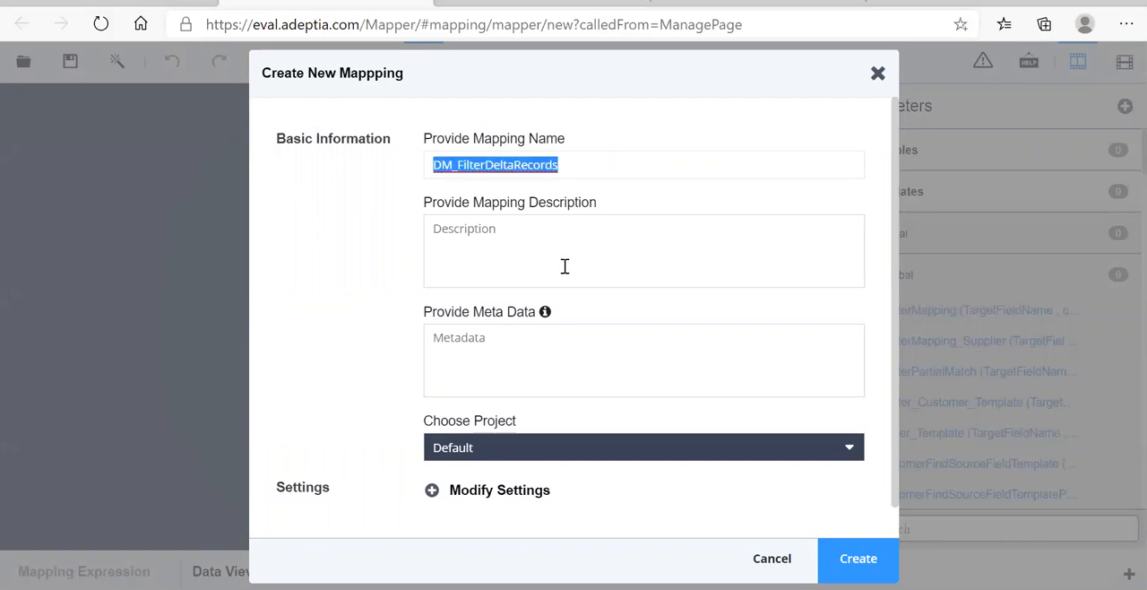
pyautogui.click(509, 245)
pyautogui.hotkey('ctrl', 'v')
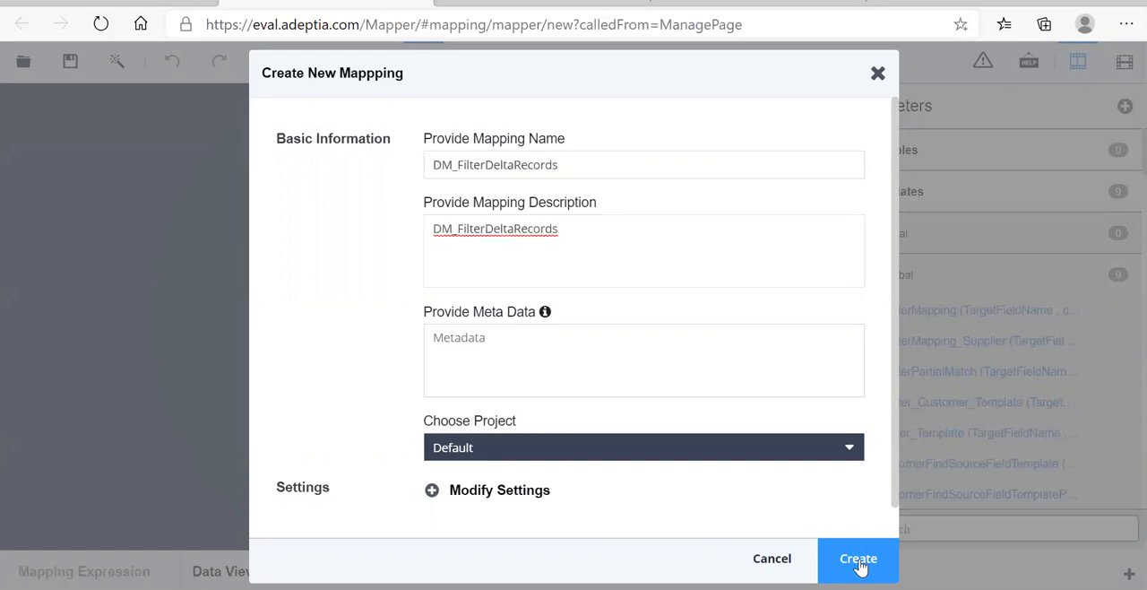
pyautogui.click(879, 565)
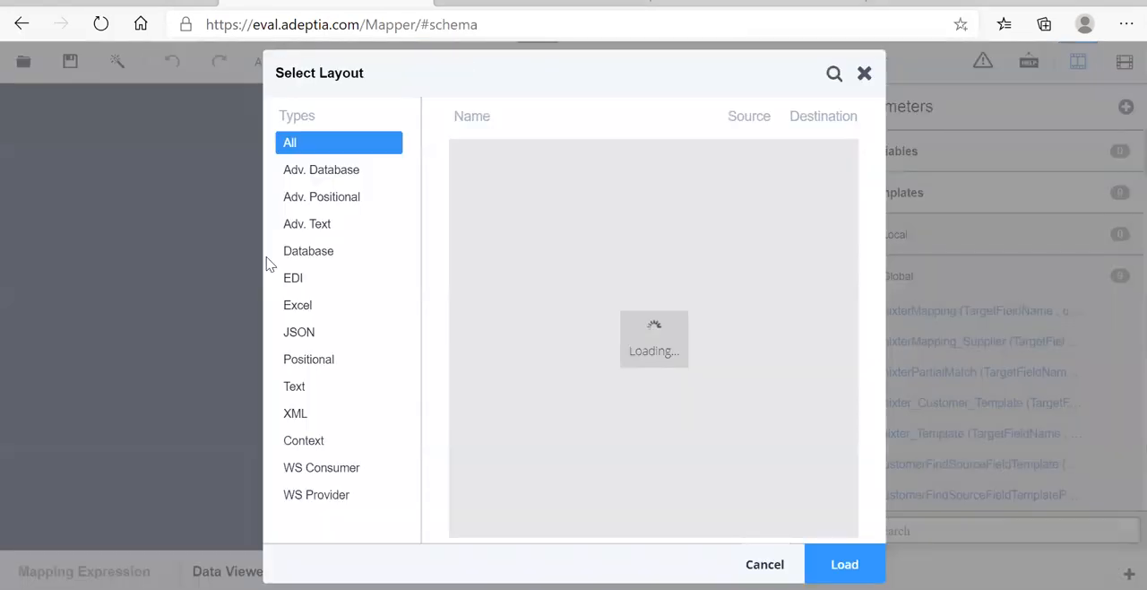
# Load the Merge_Stack_XMLSchema_ListOfFlightRespo… XML layout as source and destination, and apply the AIMap suggestions
pyautogui.click(290, 420)
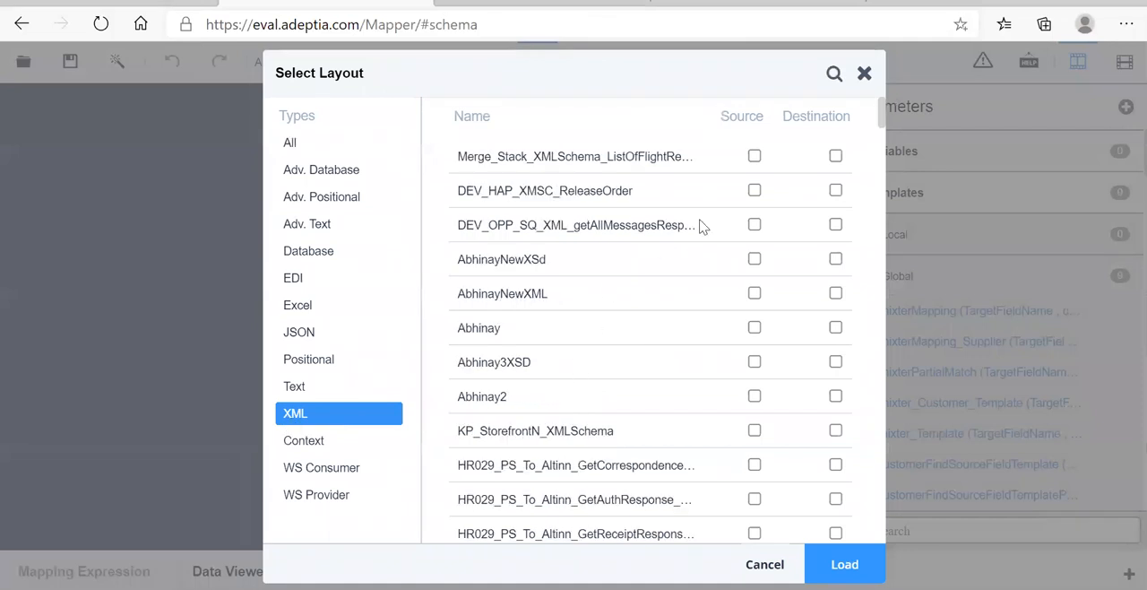
pyautogui.click(754, 157)
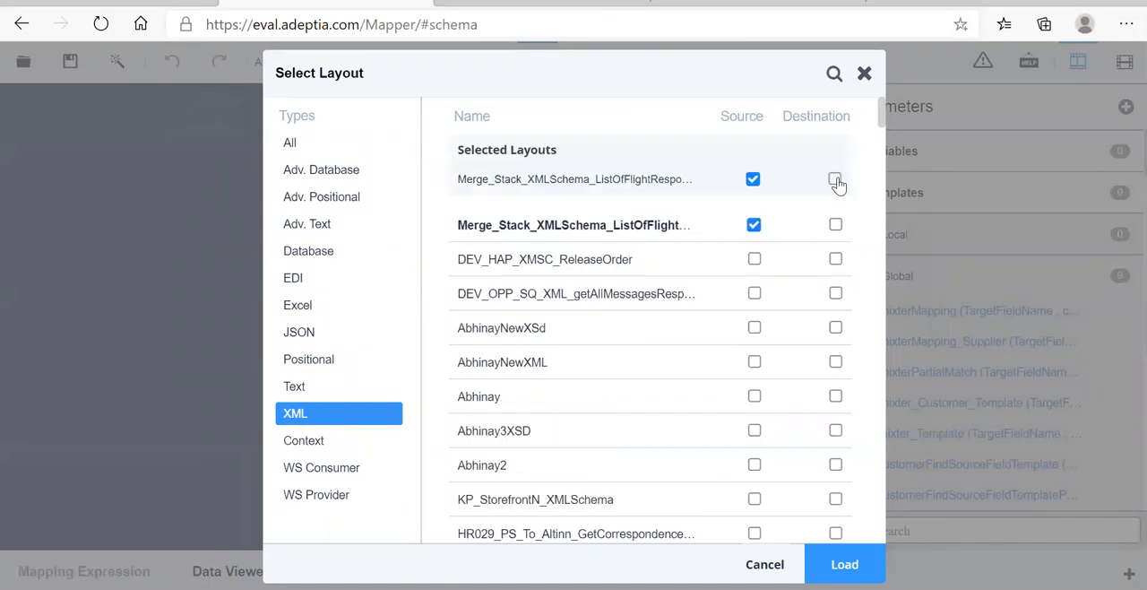
pyautogui.click(836, 180)
pyautogui.click(844, 563)
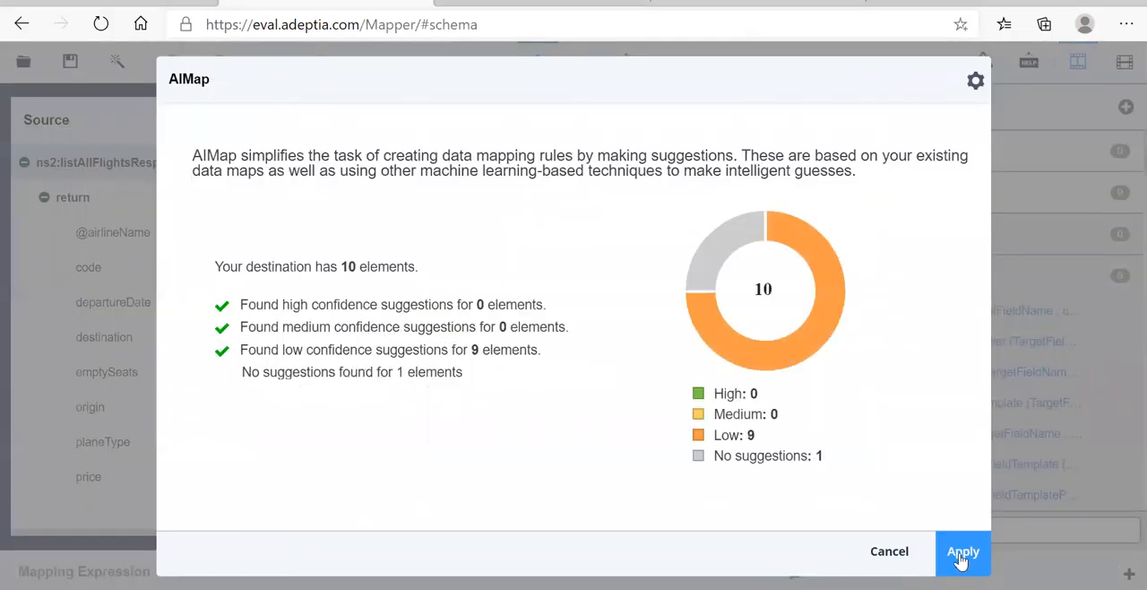
pyautogui.click(966, 556)
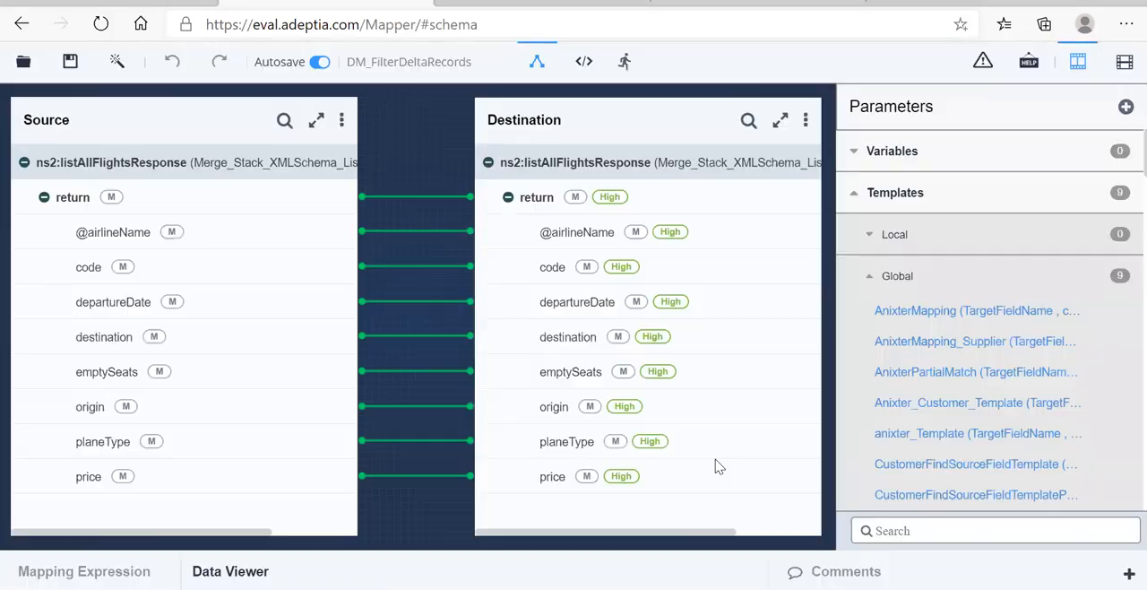
# Load the Merge_Stack_XMLSchema_ListOfFlightRespo… XML layout again as a second source and collapse its node tree
pyautogui.click(22, 68)
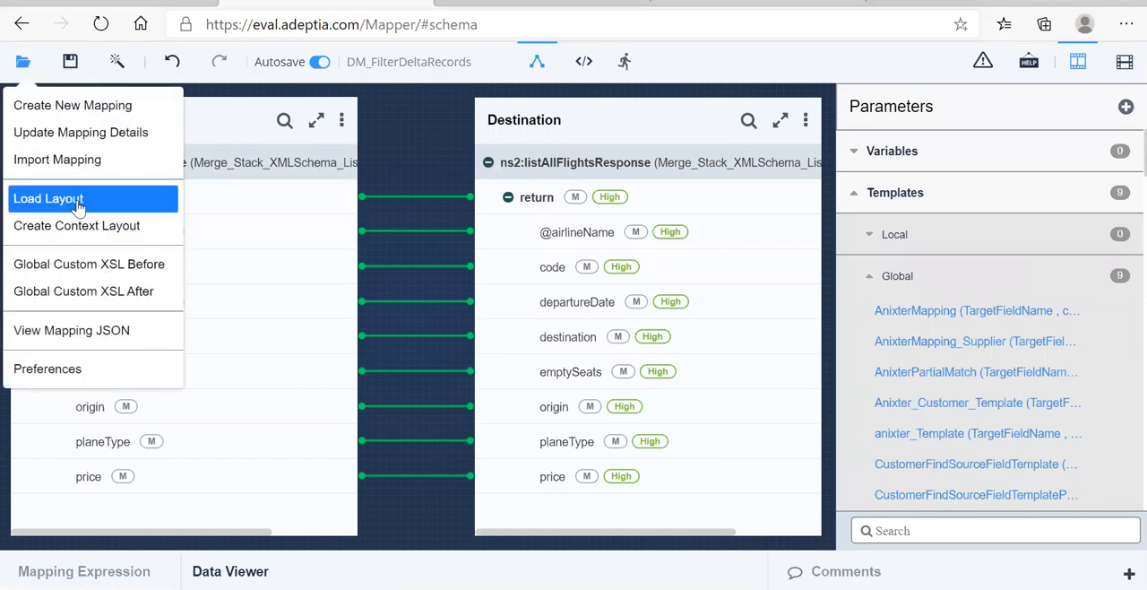
pyautogui.click(112, 204)
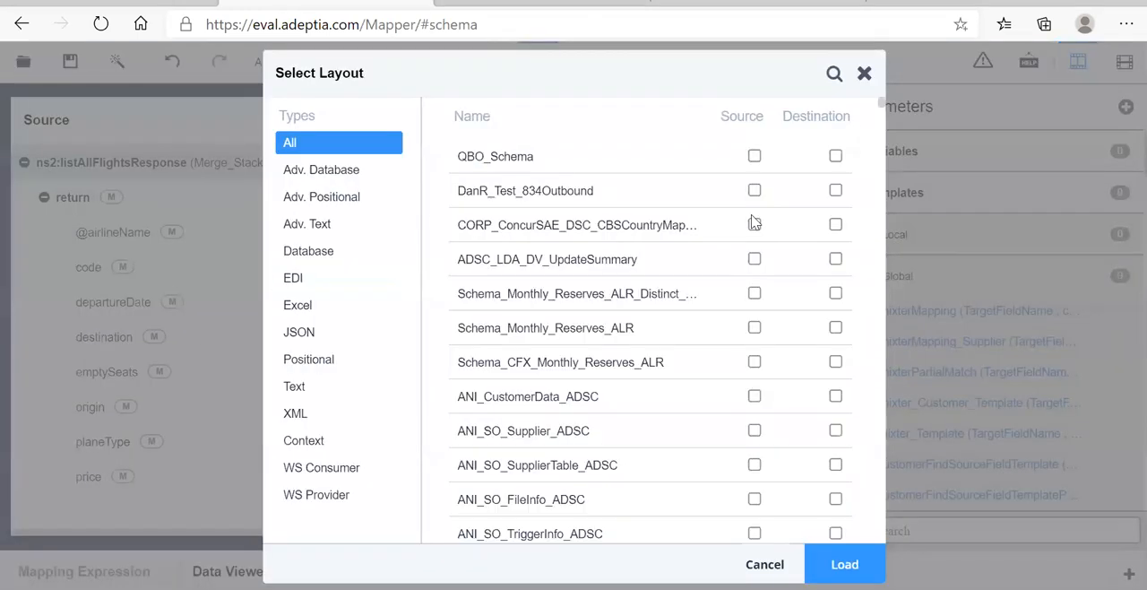
pyautogui.click(295, 413)
pyautogui.click(754, 156)
pyautogui.click(862, 562)
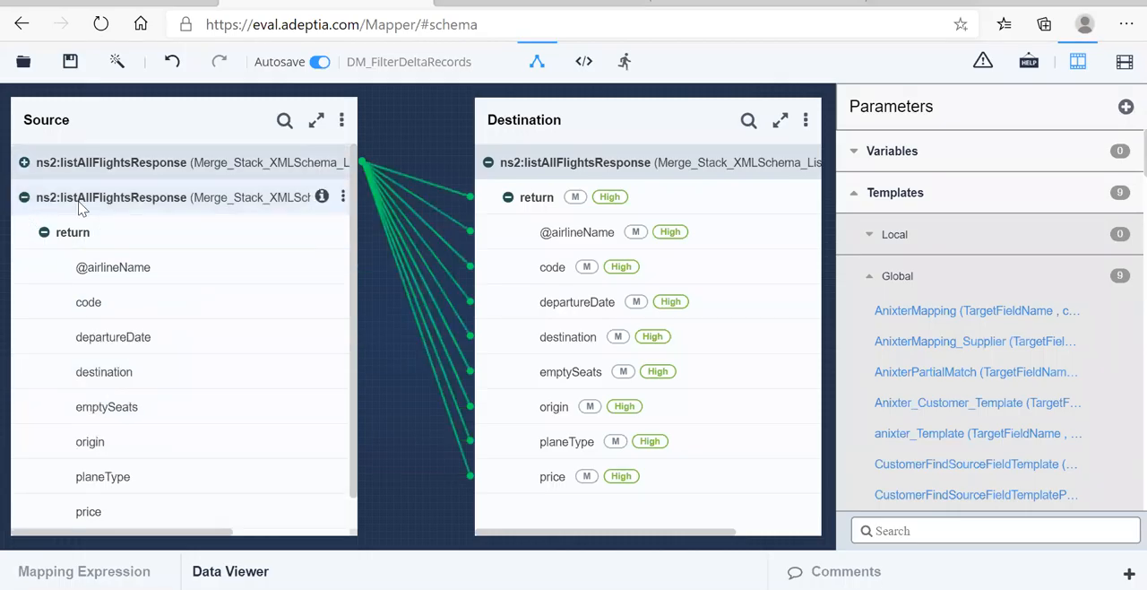
pyautogui.click(24, 197)
pyautogui.click(103, 188)
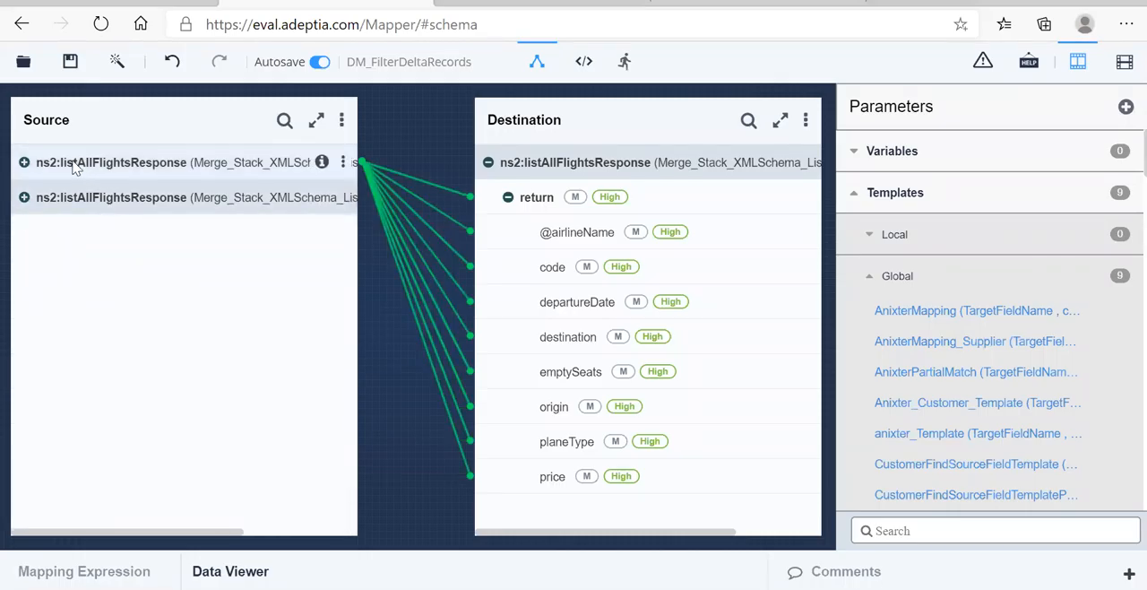
pyautogui.click(183, 179)
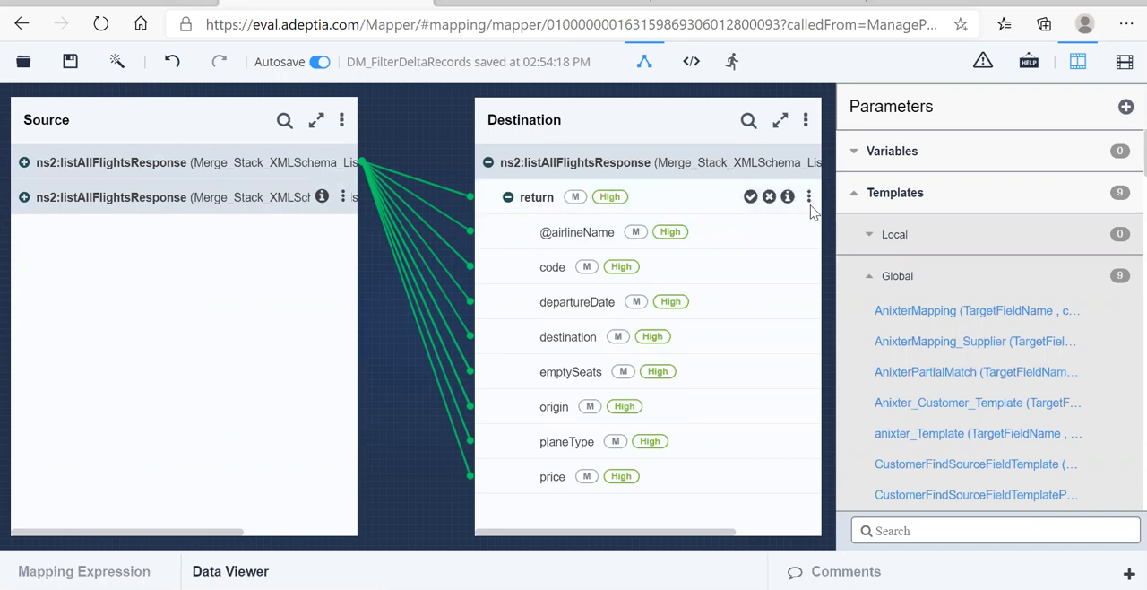
# Collapse the destination's return node and create 1 clone of it with Copy Mapping enabled
pyautogui.click(508, 198)
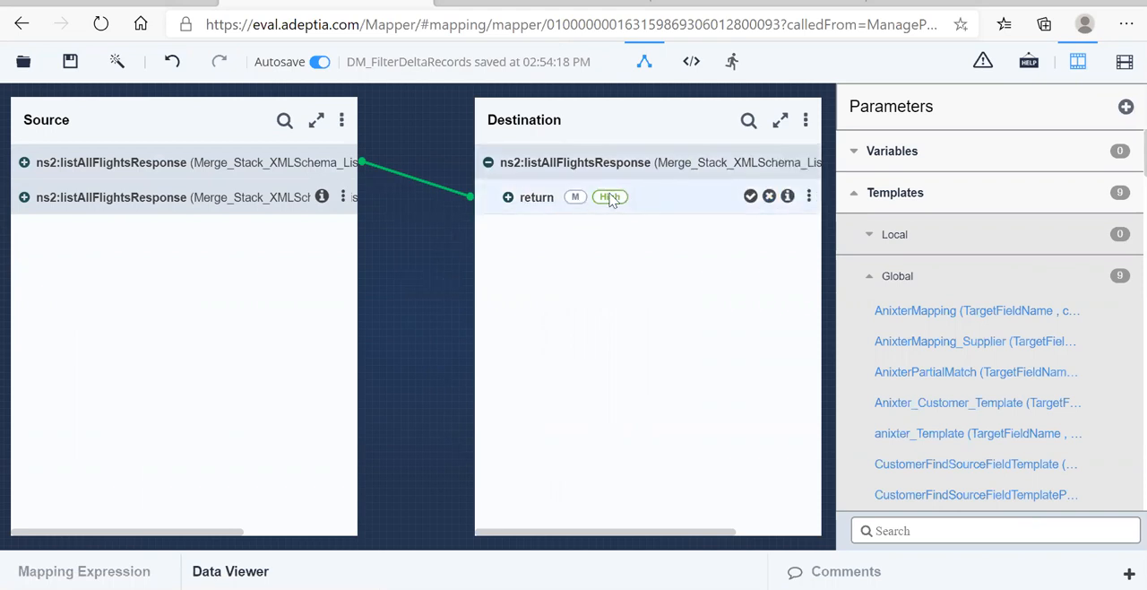
pyautogui.click(809, 199)
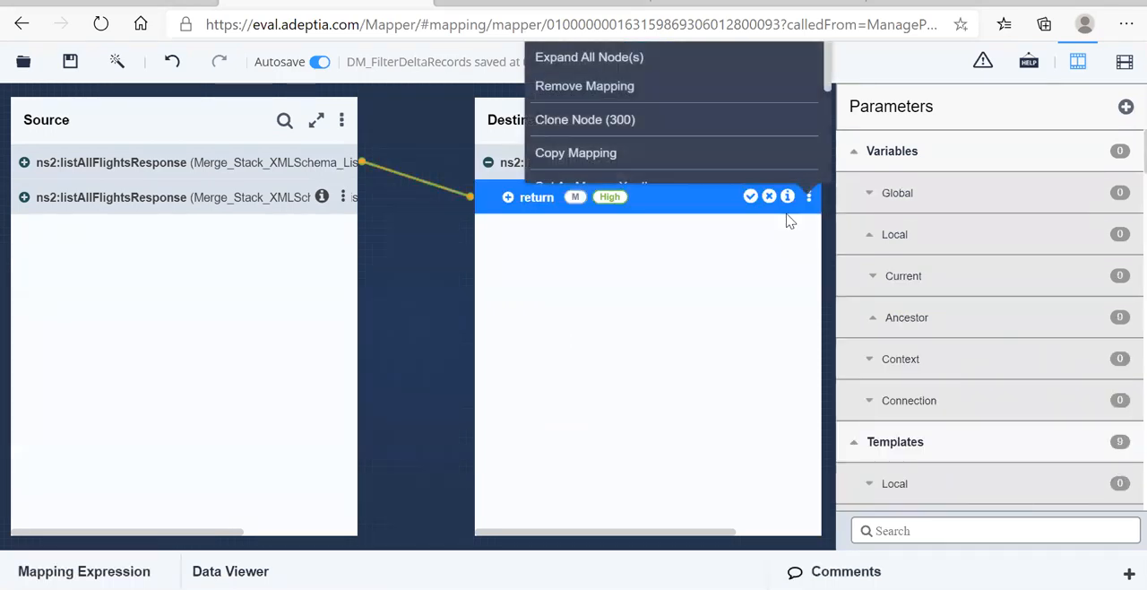
pyautogui.click(627, 121)
pyautogui.click(396, 269)
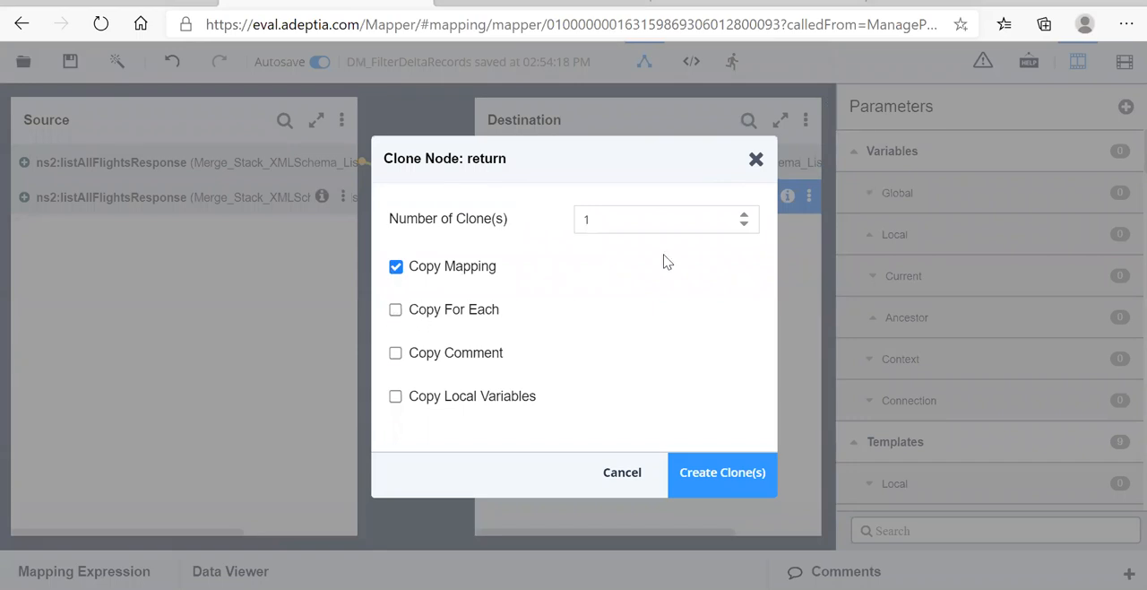
pyautogui.click(733, 484)
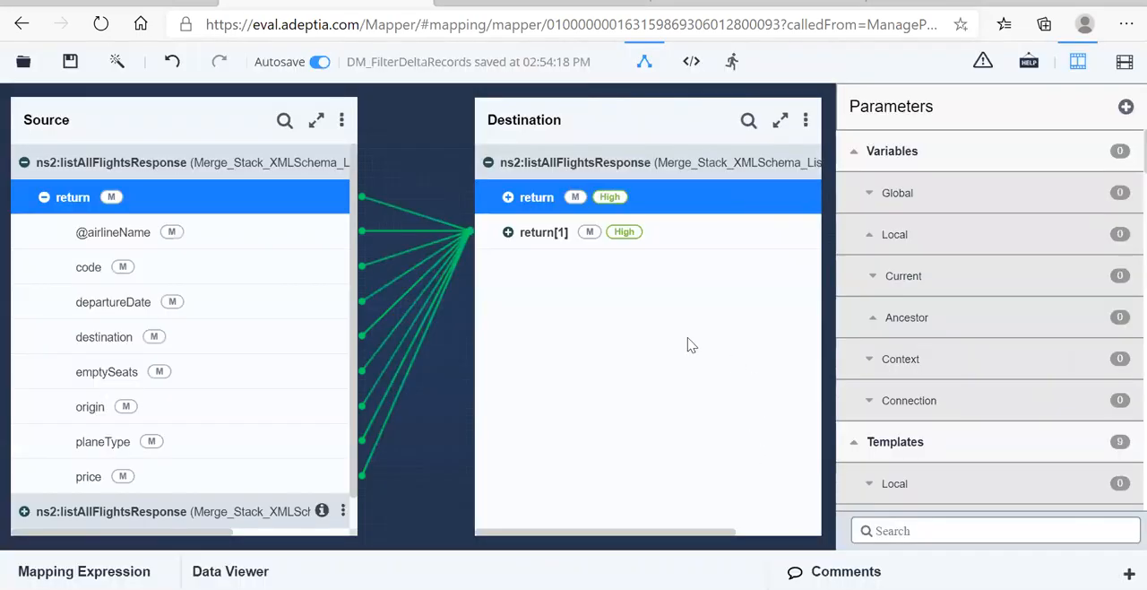
# Remove the mapping rule from the destination's return node, choosing only the Remove Mapping option
pyautogui.click(507, 233)
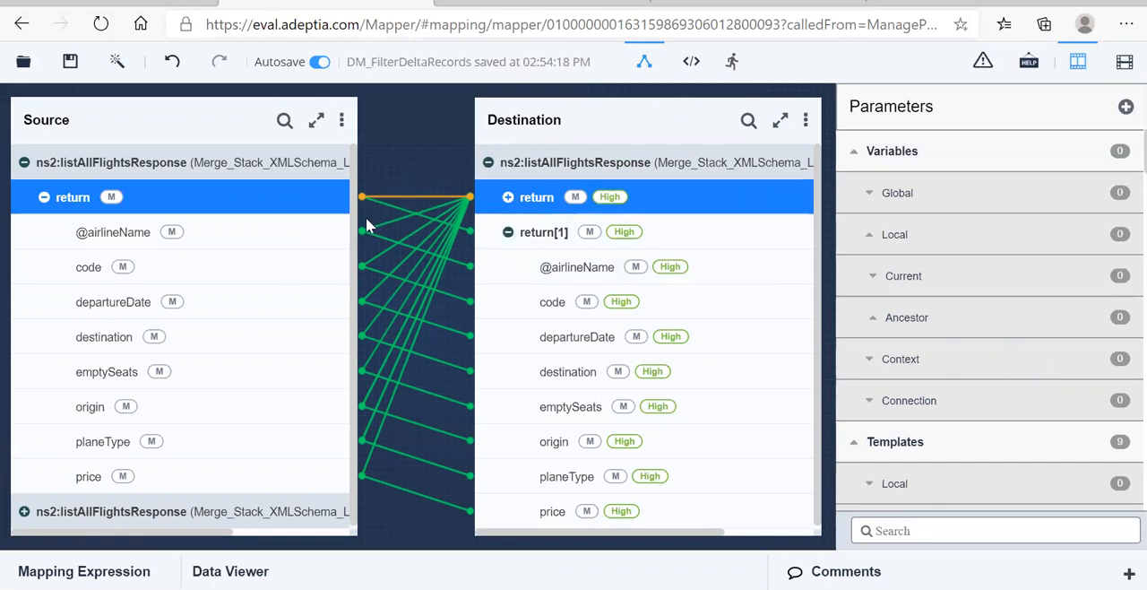
pyautogui.click(508, 232)
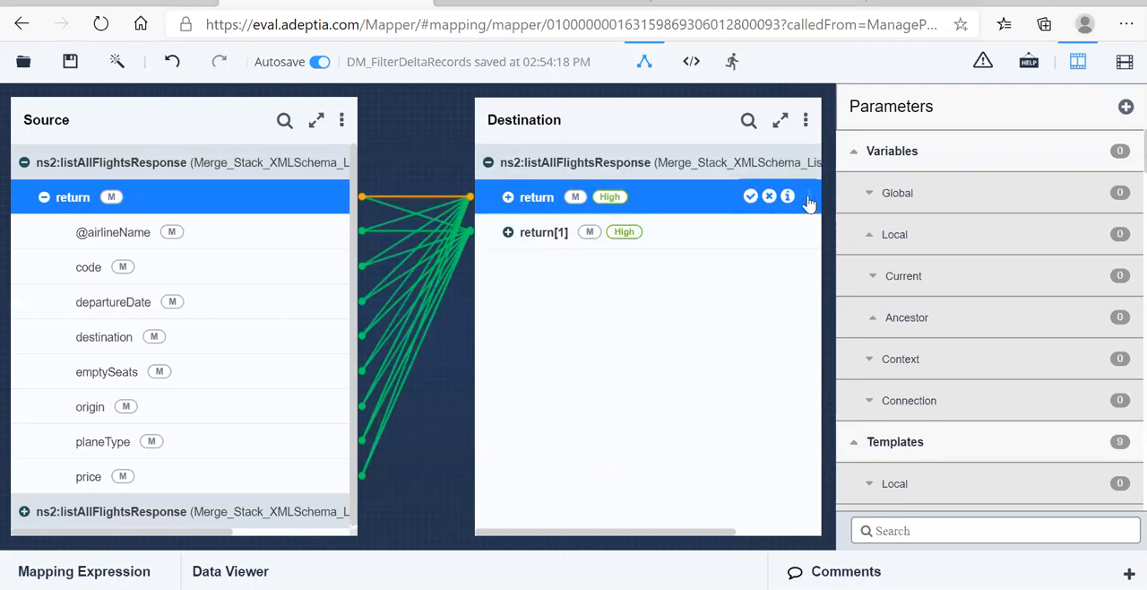
pyautogui.click(808, 197)
pyautogui.click(599, 87)
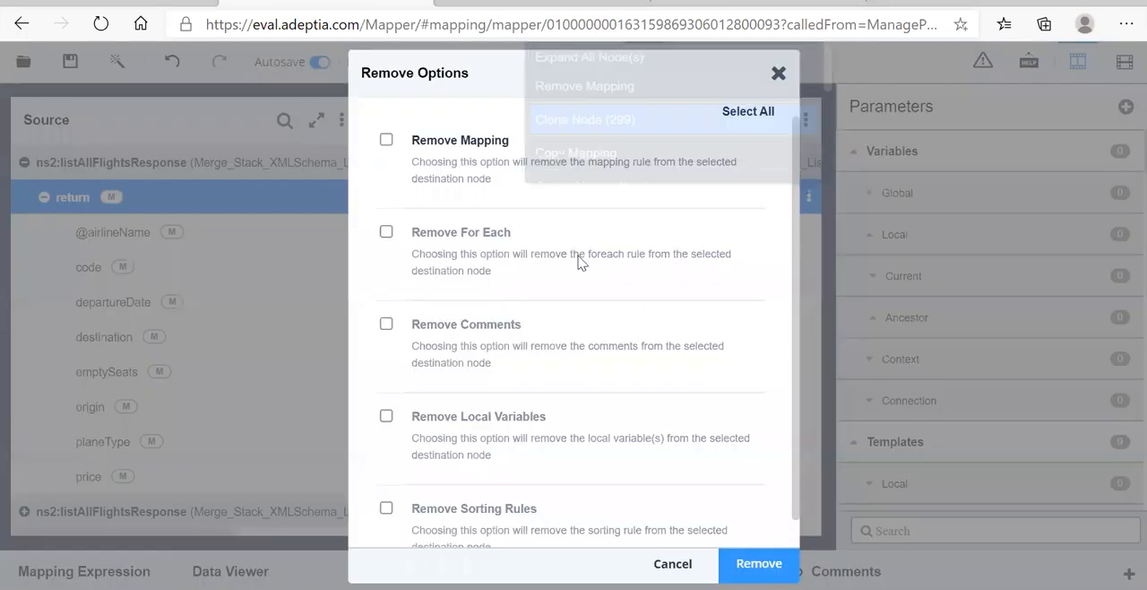
pyautogui.click(386, 140)
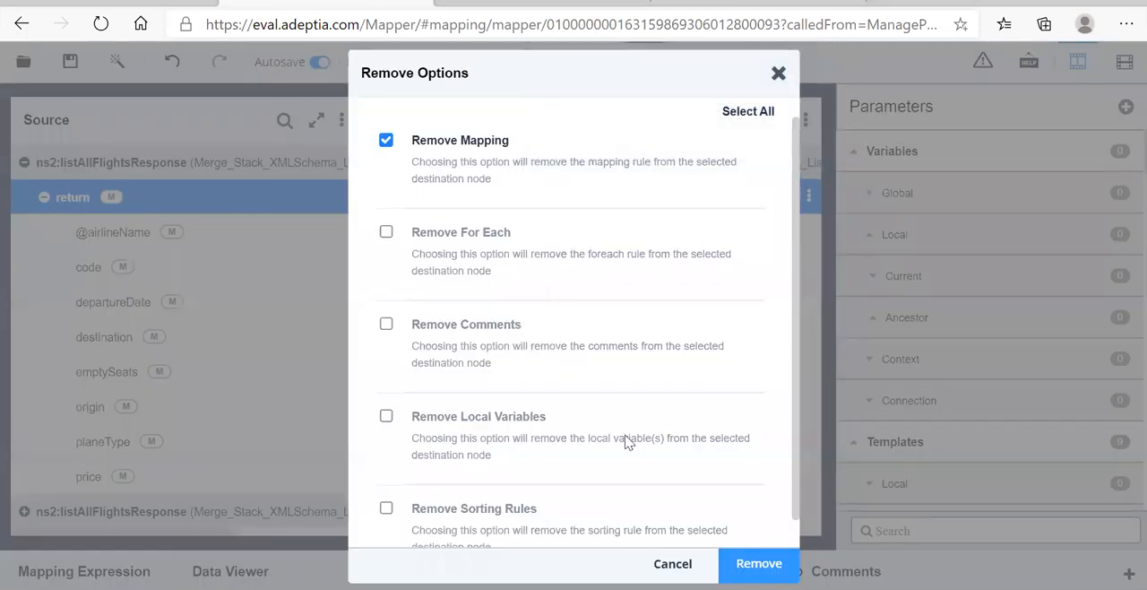
pyautogui.click(751, 562)
# Expand the cloned return[1] node in the destination and remove only its mapping rule
pyautogui.click(508, 232)
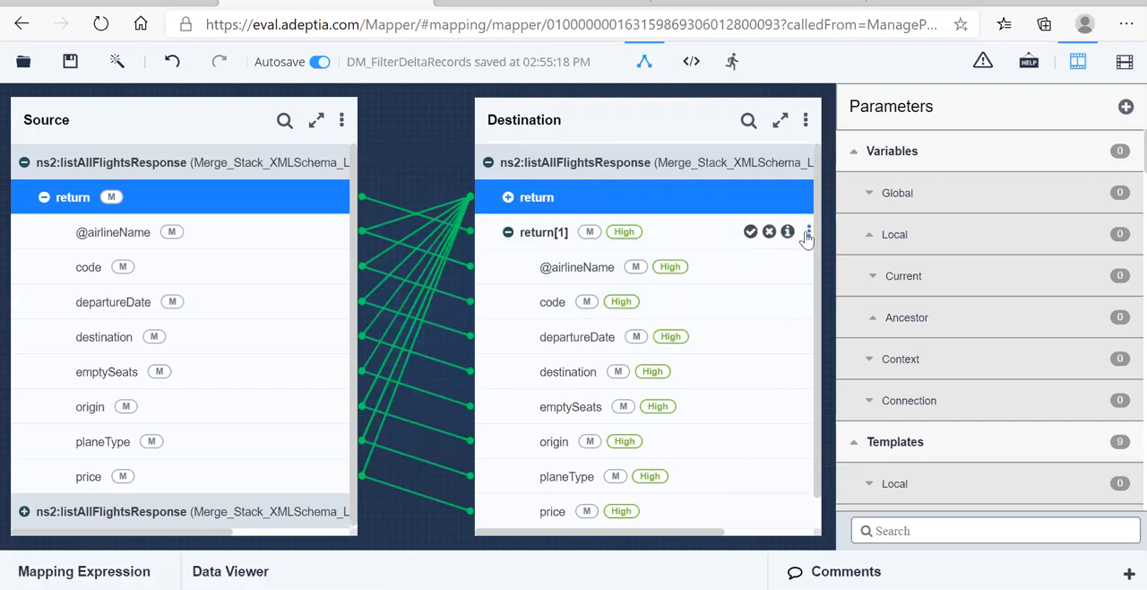
pyautogui.click(808, 232)
pyautogui.click(570, 95)
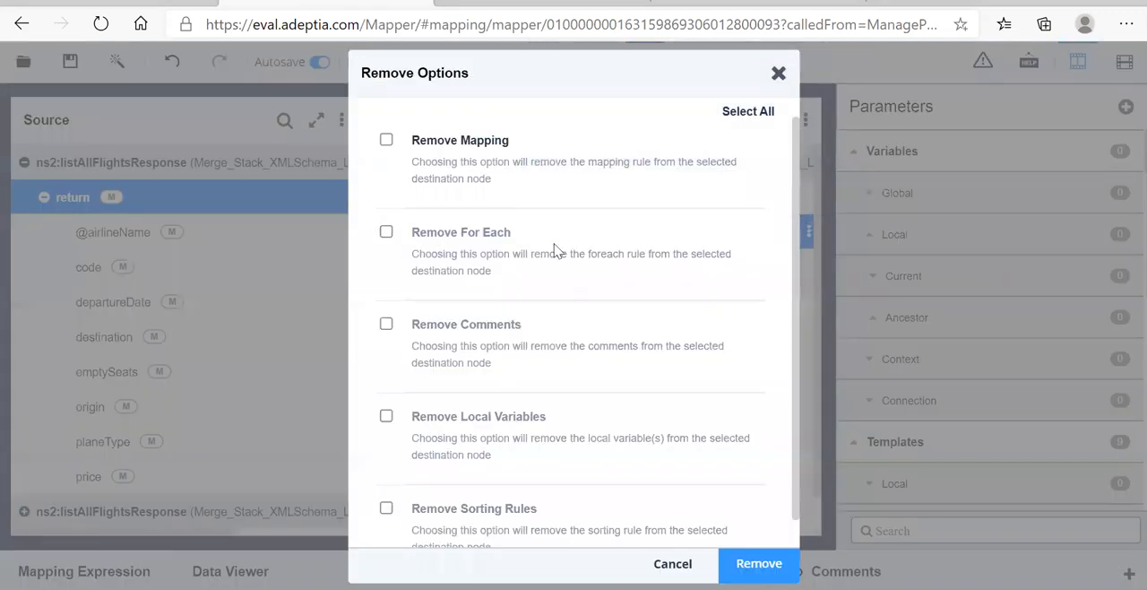
pyautogui.click(386, 141)
pyautogui.click(755, 565)
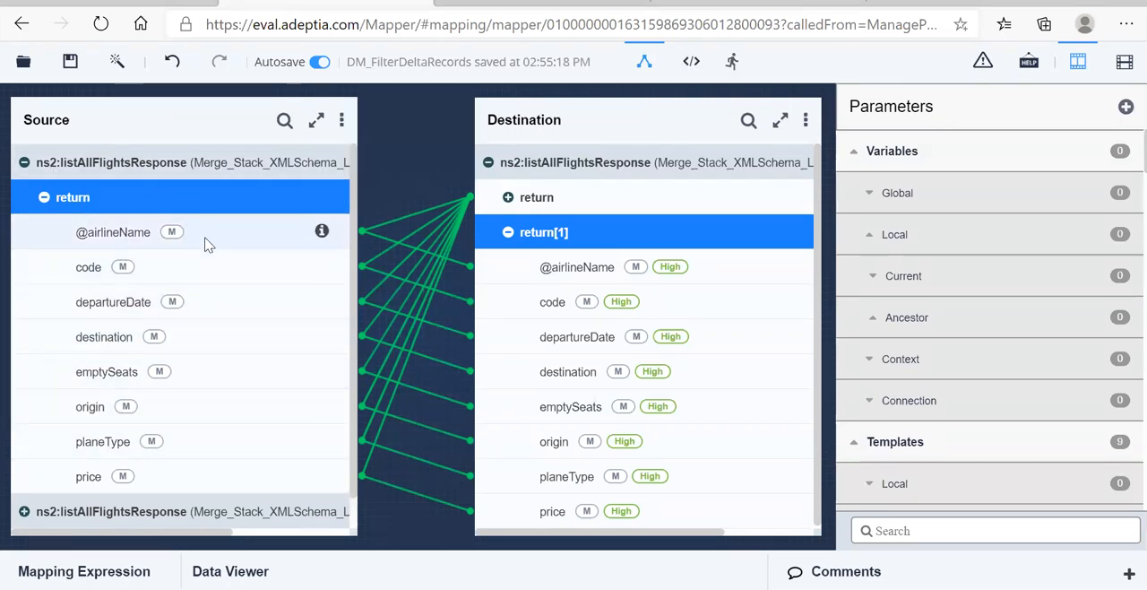
pyautogui.scroll(-1, 165, 450)
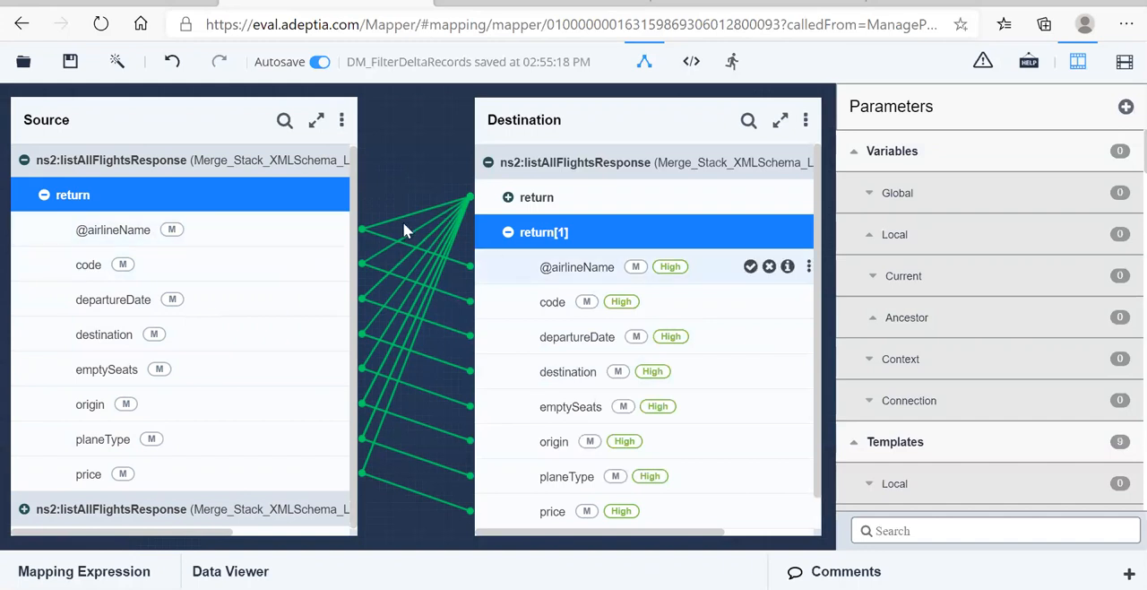
pyautogui.click(809, 269)
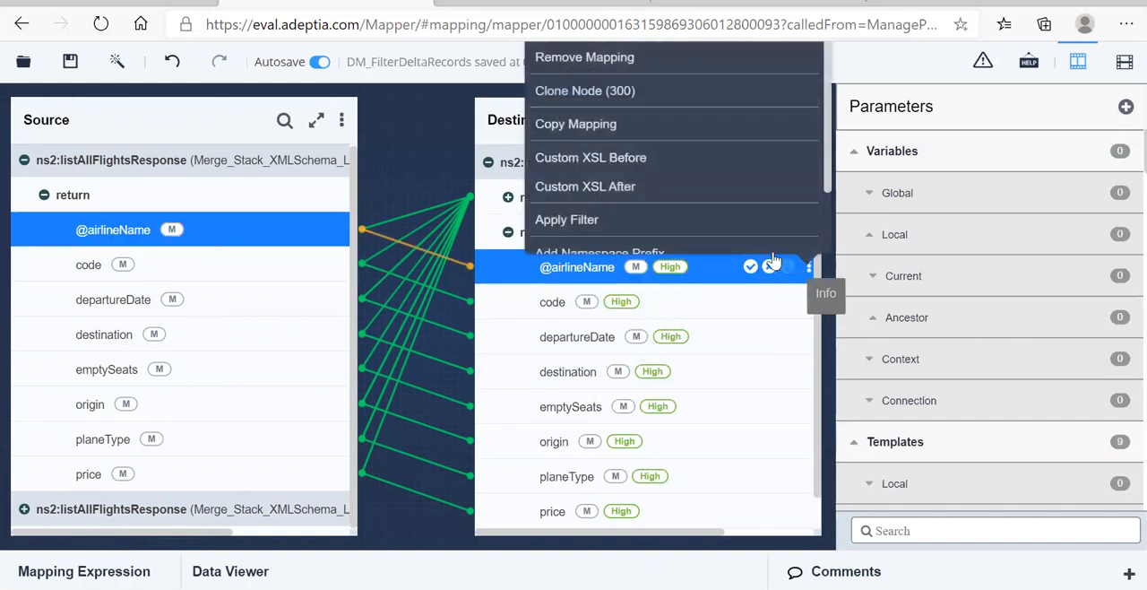
pyautogui.click(607, 59)
pyautogui.click(386, 143)
pyautogui.click(779, 73)
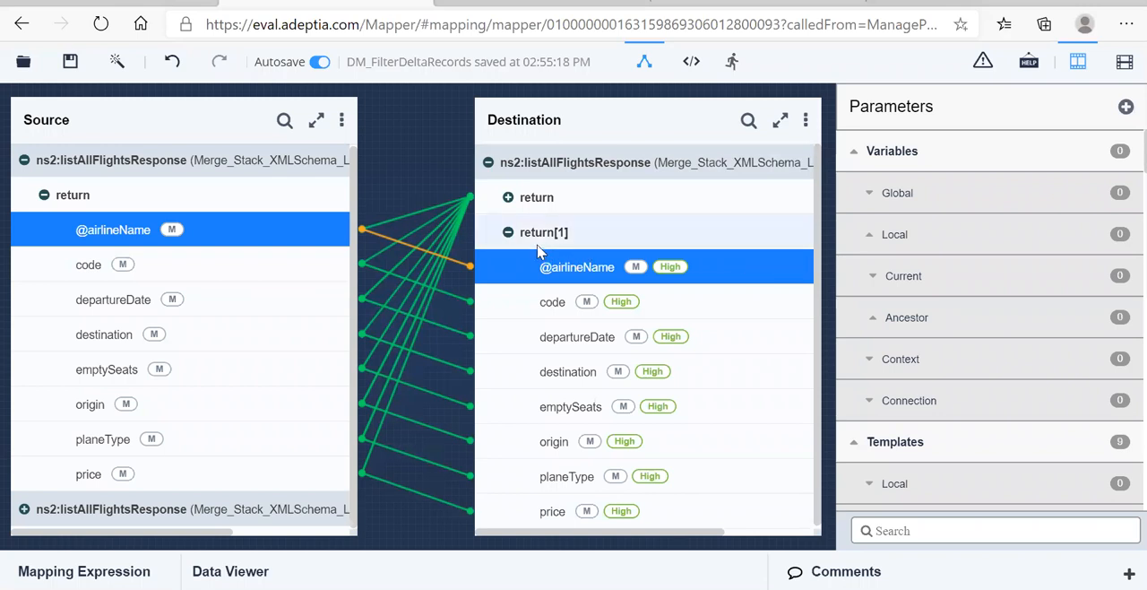
# Add a For Each property to the destination's root ns2:listAllFlightsResponse node, looping over the first source's return node
pyautogui.click(575, 171)
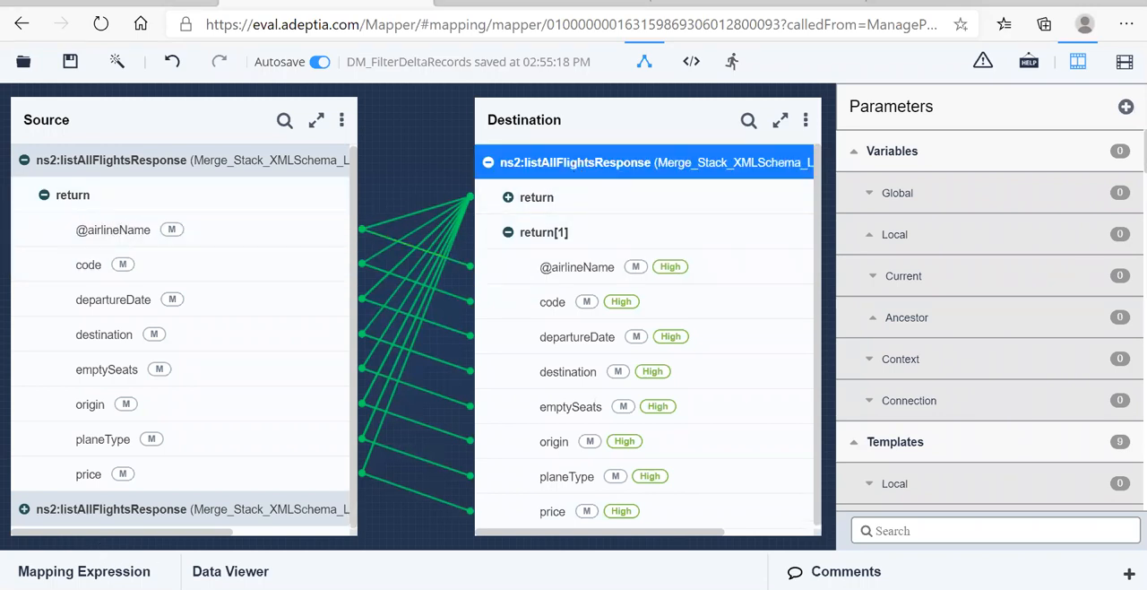
pyautogui.click(98, 572)
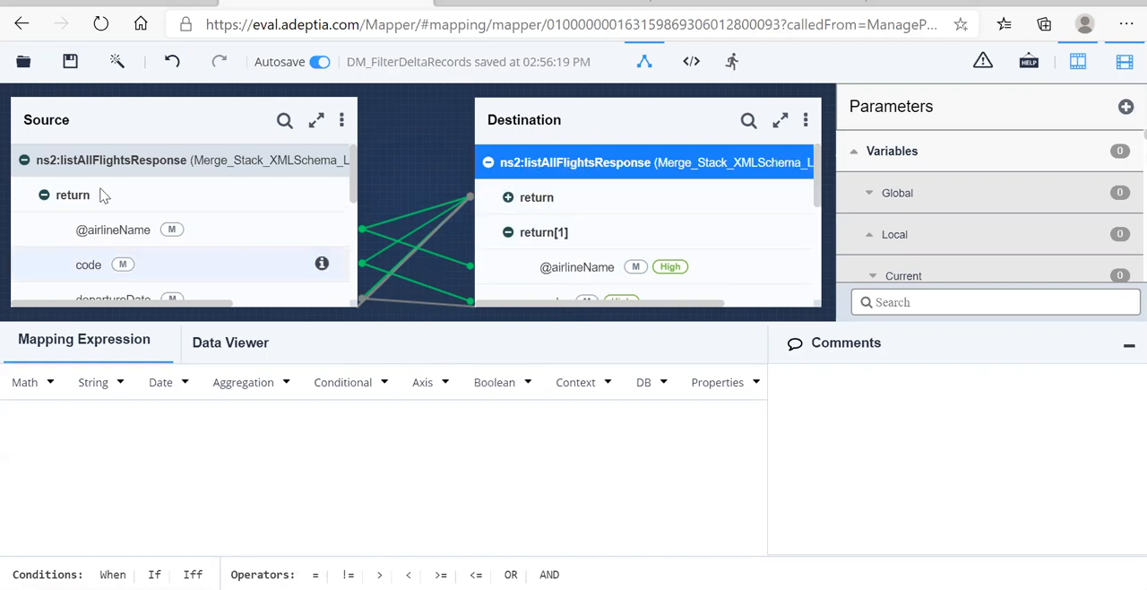
pyautogui.click(751, 382)
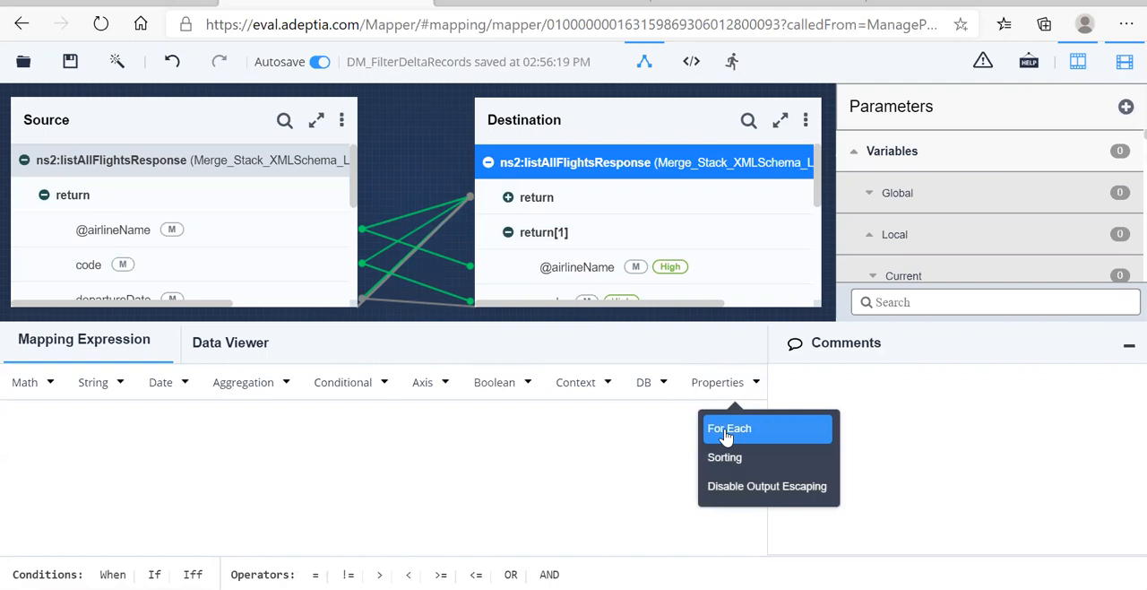
pyautogui.click(728, 428)
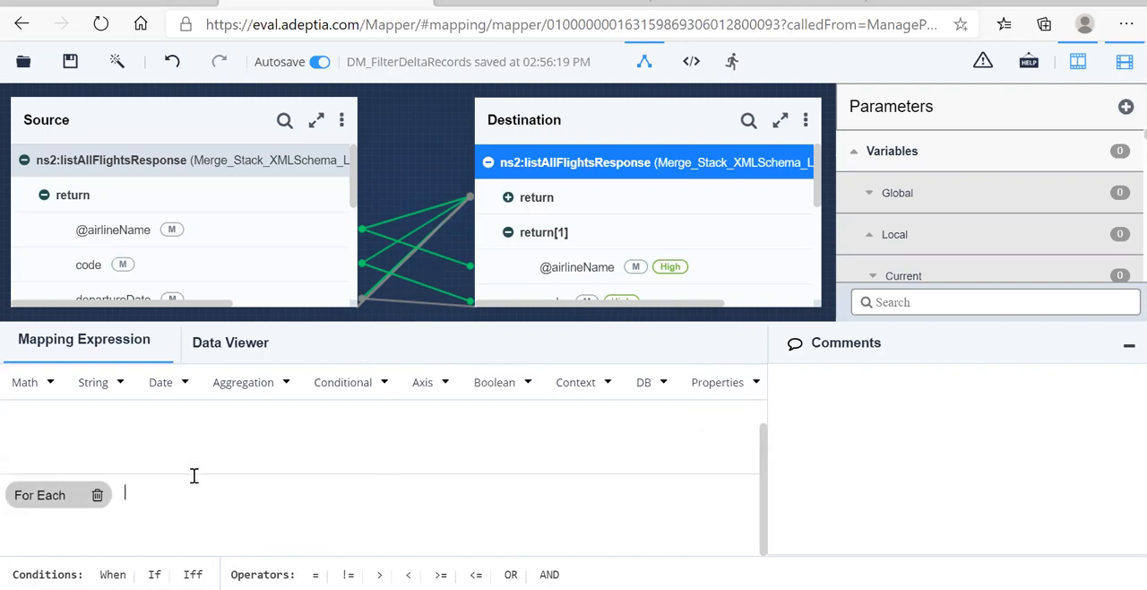
pyautogui.doubleClick(77, 194)
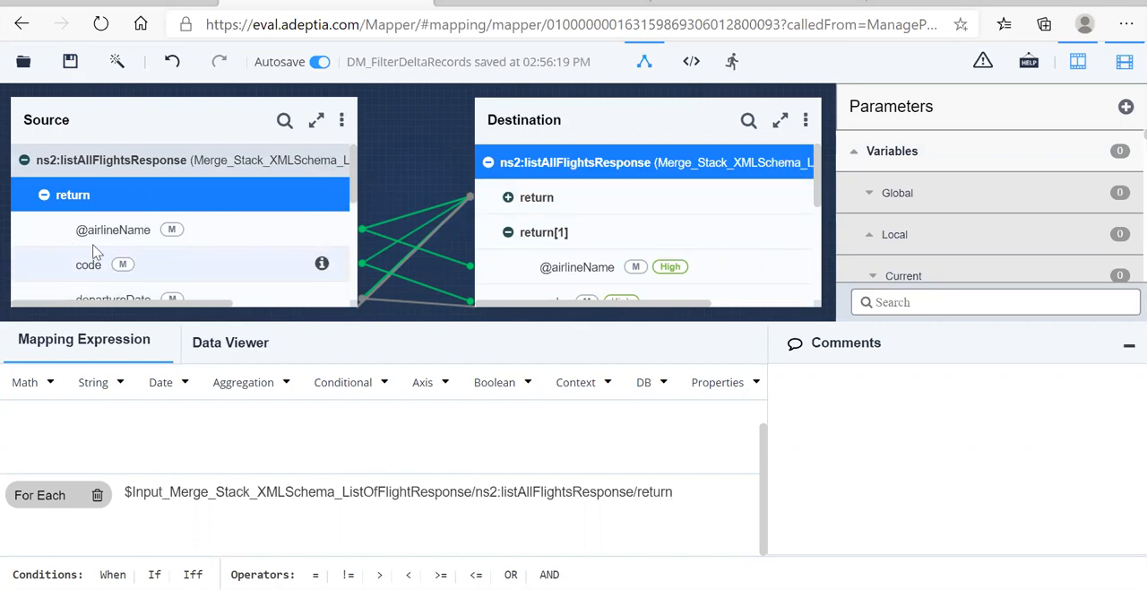
# Create a local variable named varCurrentCode on the destination root, with the first source's code field as its value
pyautogui.scroll(-1, 166, 271)
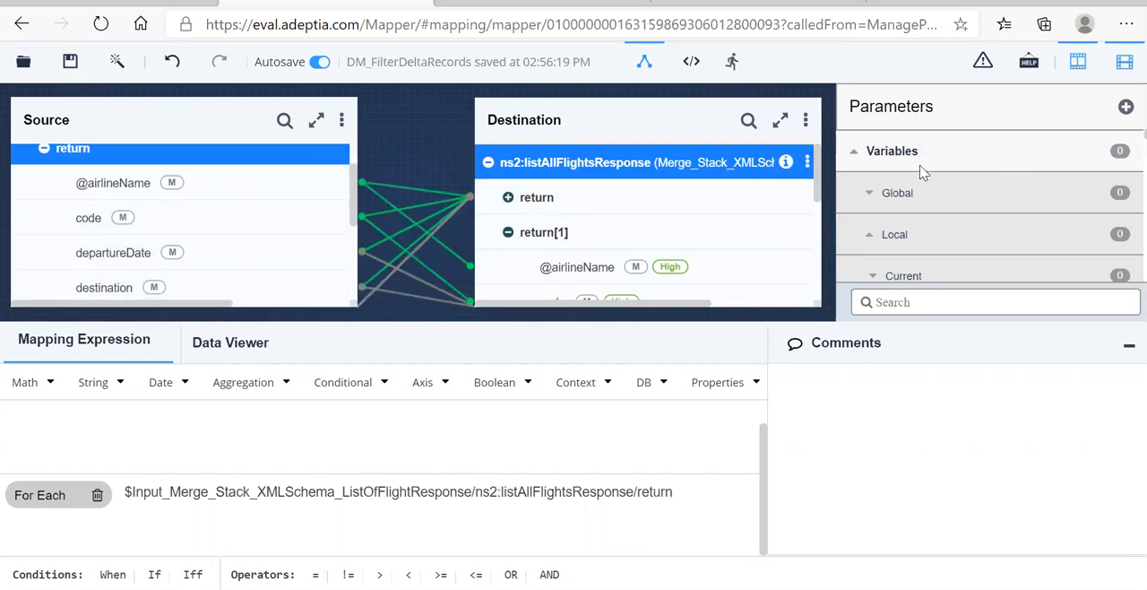
pyautogui.click(1126, 106)
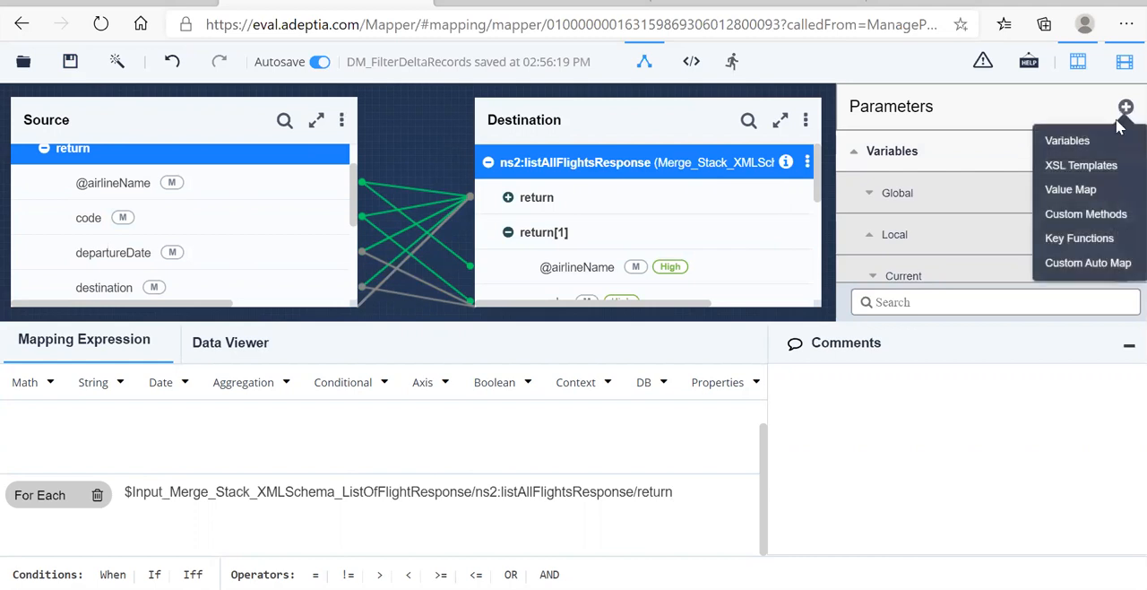
pyautogui.click(1064, 140)
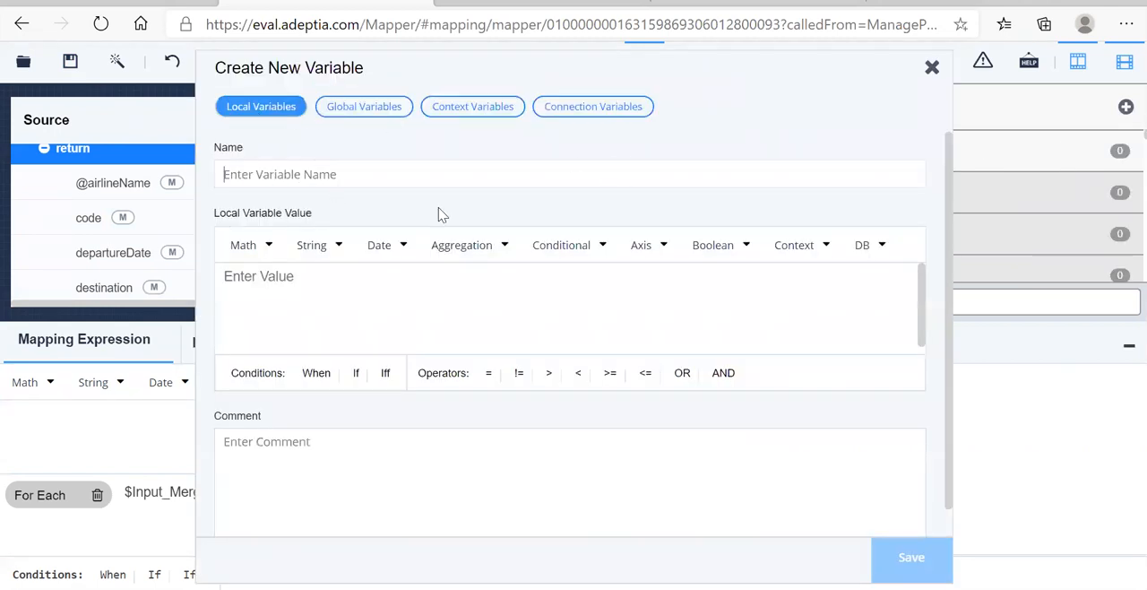
pyautogui.write('varCurrentCode')
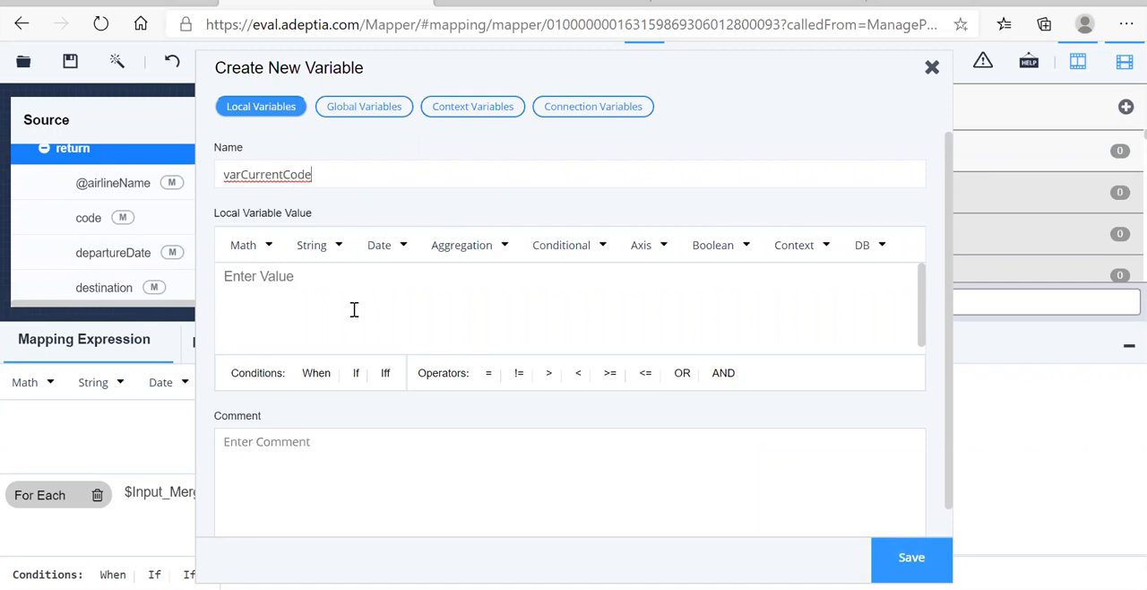
pyautogui.doubleClick(89, 220)
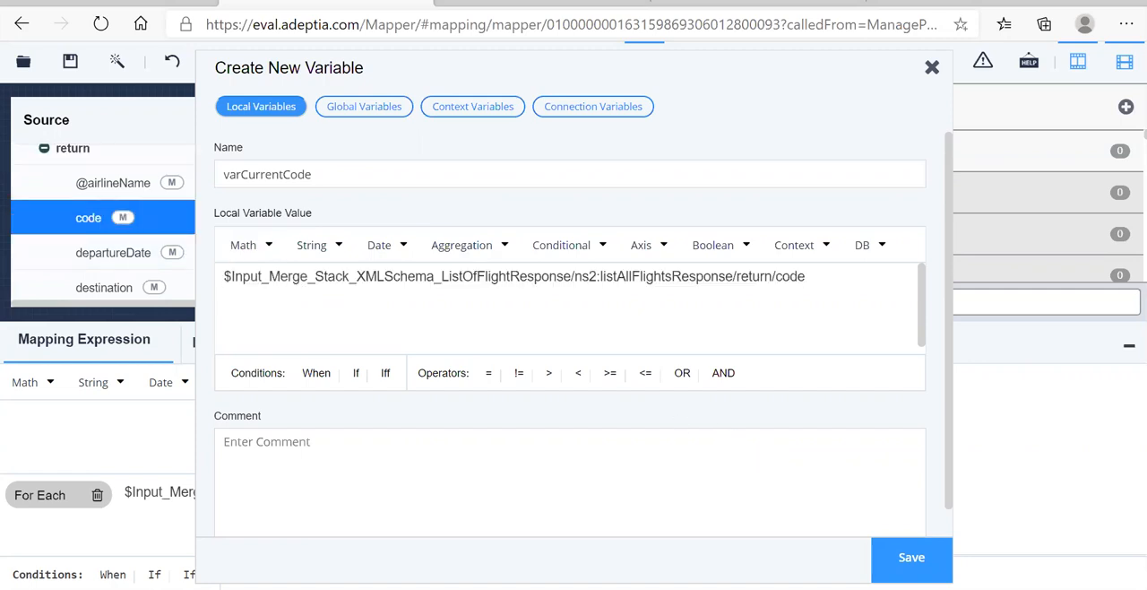
pyautogui.click(911, 558)
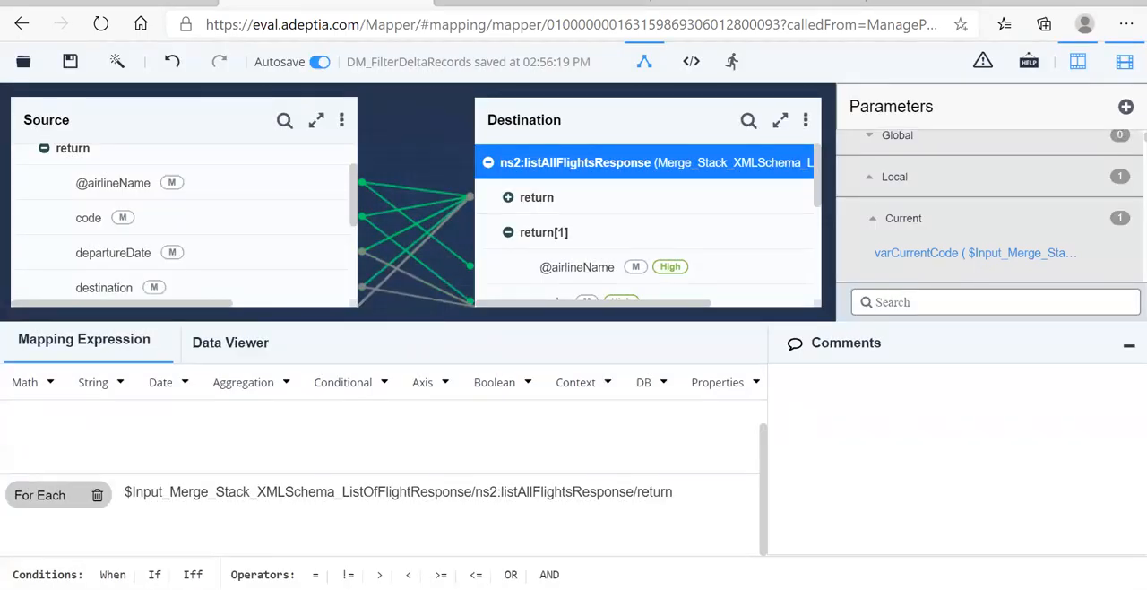
# Create a local variable named VarLatestPrice on the destination root, with the first source's price field as its value
pyautogui.click(1125, 105)
pyautogui.click(1062, 141)
pyautogui.click(368, 175)
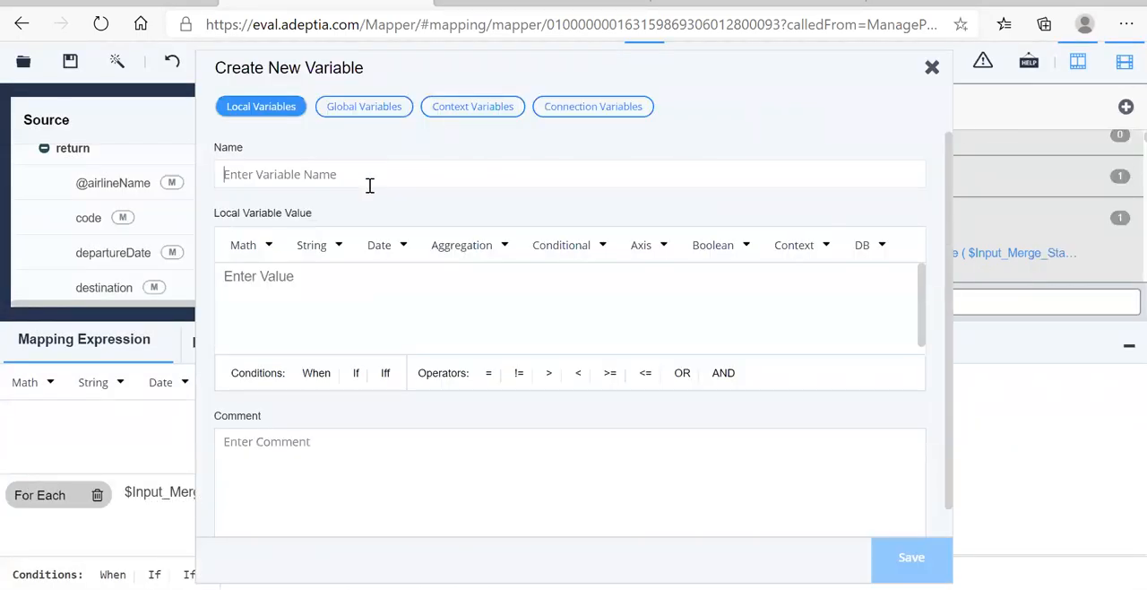
pyautogui.write('VarLatestPrice')
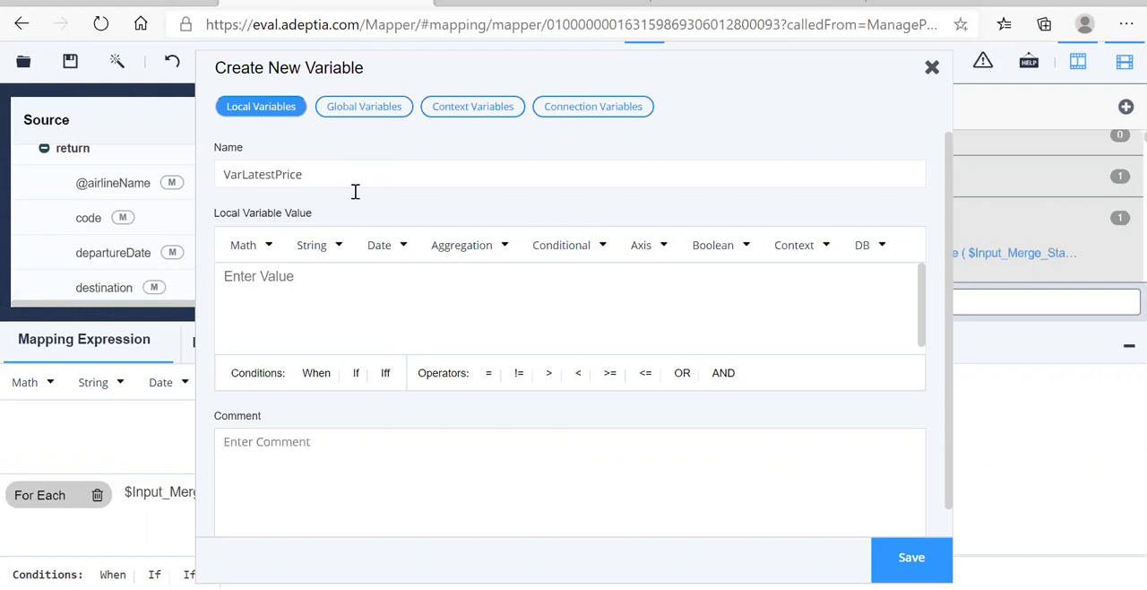
pyautogui.click(327, 290)
pyautogui.scroll(-3, 102, 248)
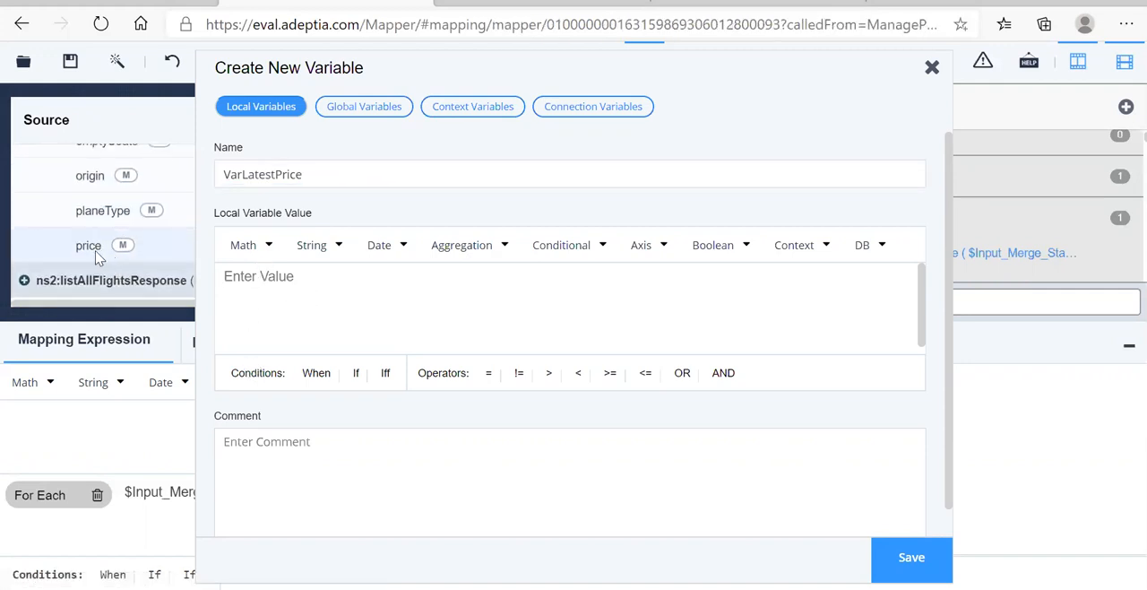
pyautogui.click(99, 256)
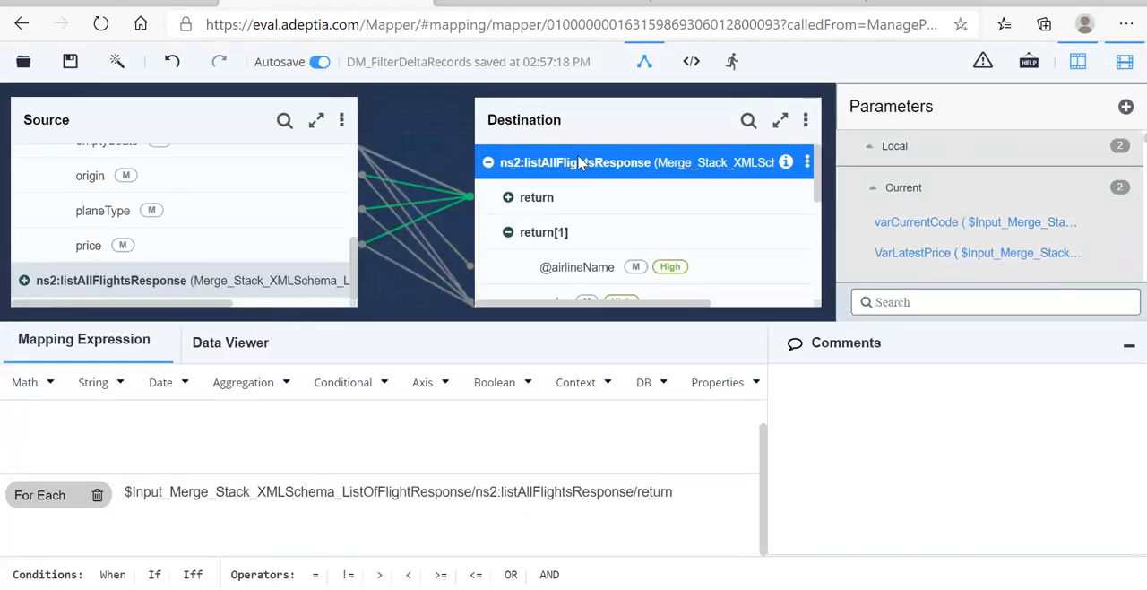
# Collapse the destination's return[1] node and insert an IF Condition (For Filtering) expression on the return node
pyautogui.click(507, 232)
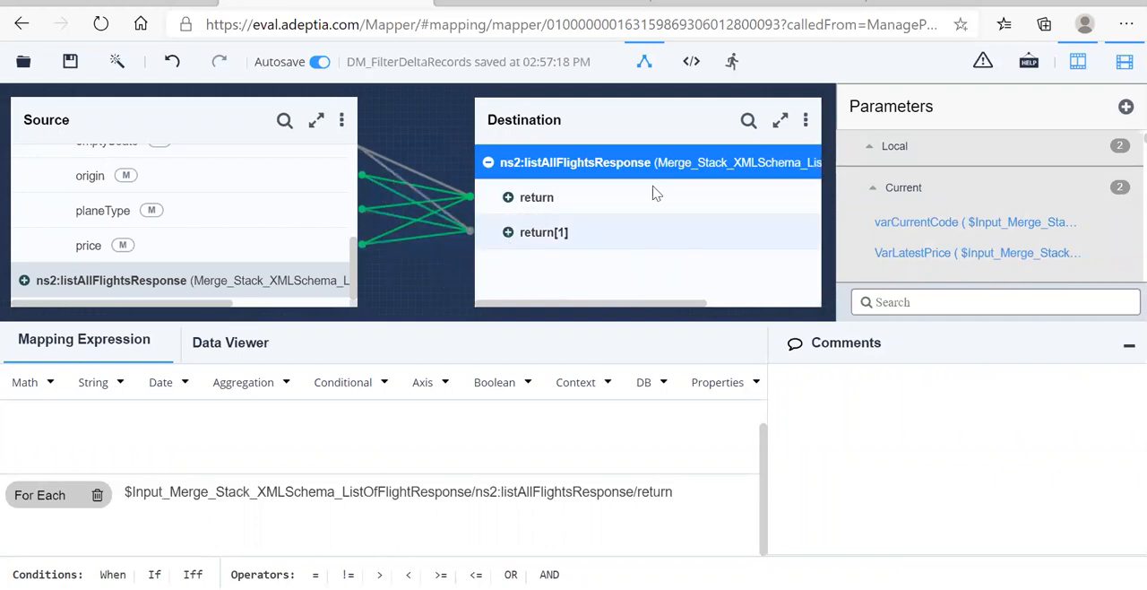
pyautogui.click(641, 203)
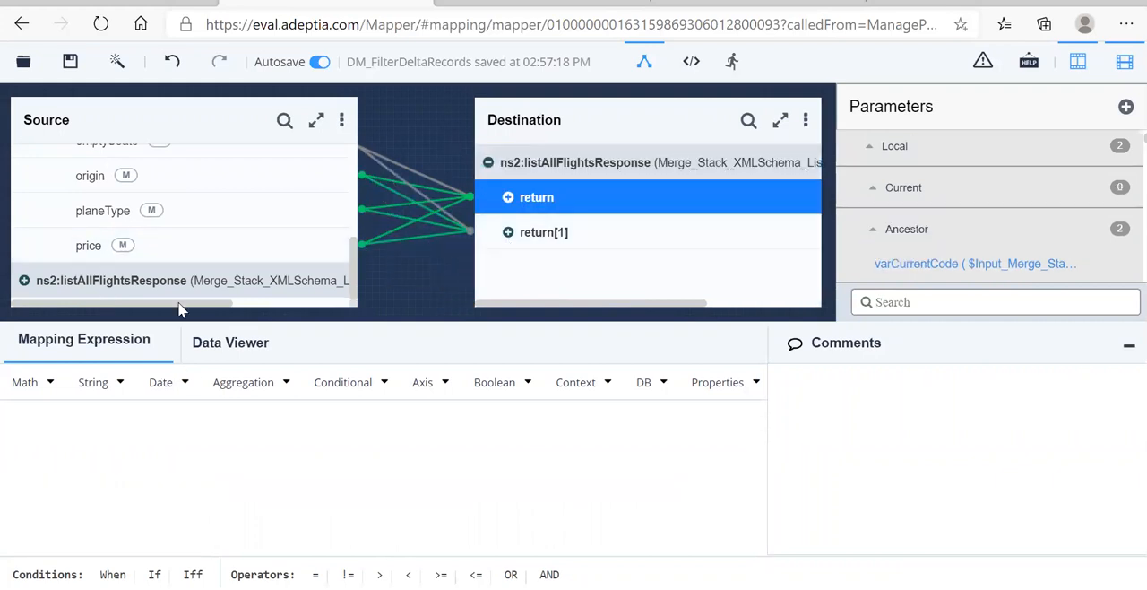
pyautogui.scroll(3, 149, 239)
pyautogui.scroll(2, 143, 235)
pyautogui.scroll(-5, 134, 234)
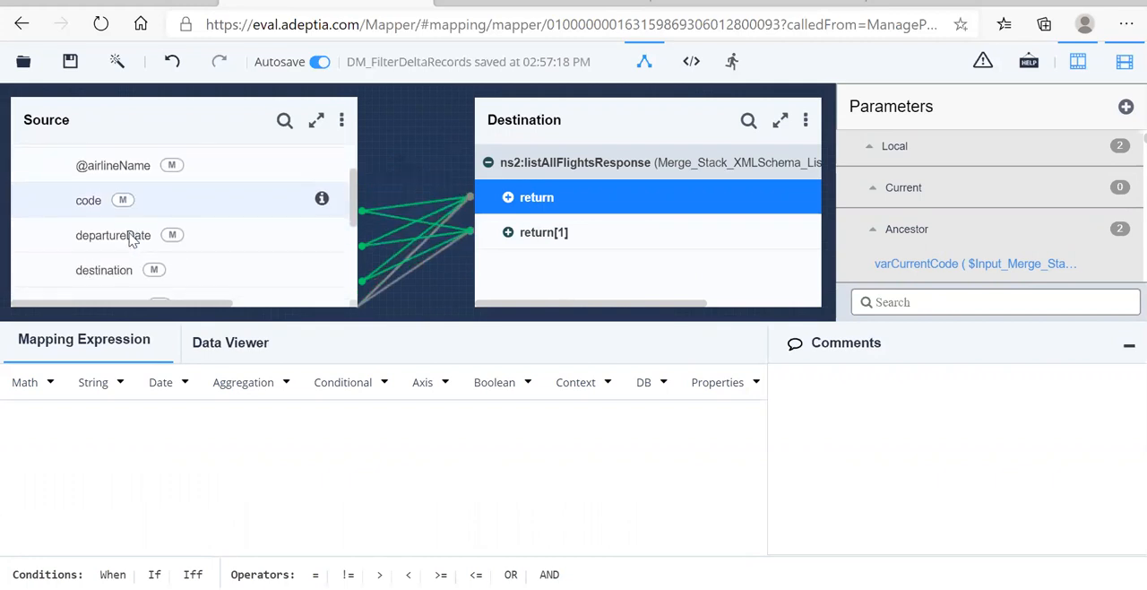
pyautogui.scroll(-1, 55, 249)
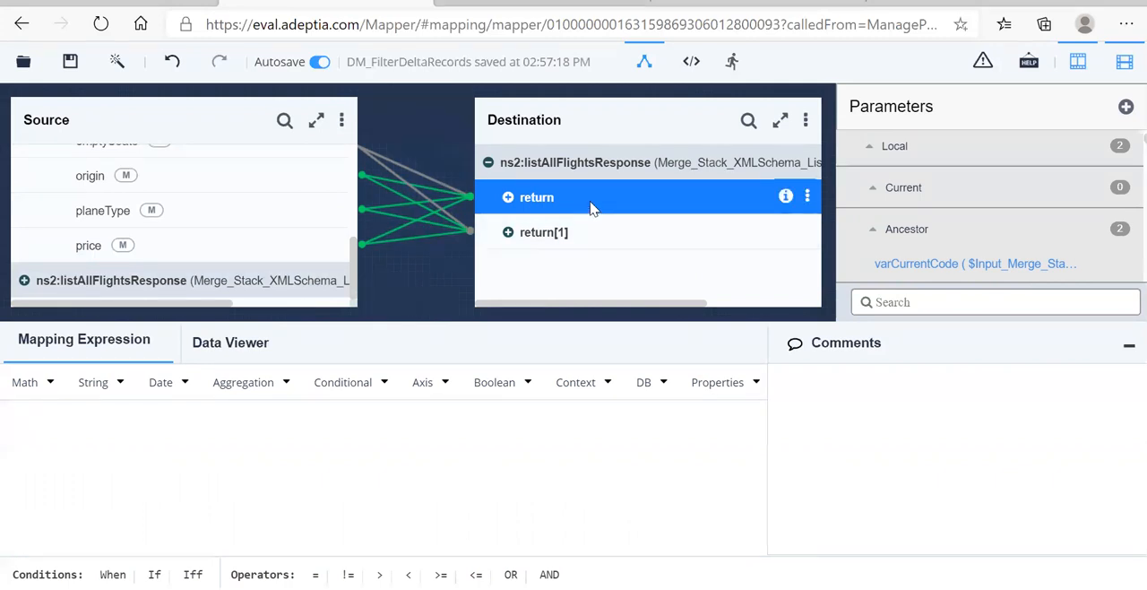
pyautogui.click(508, 197)
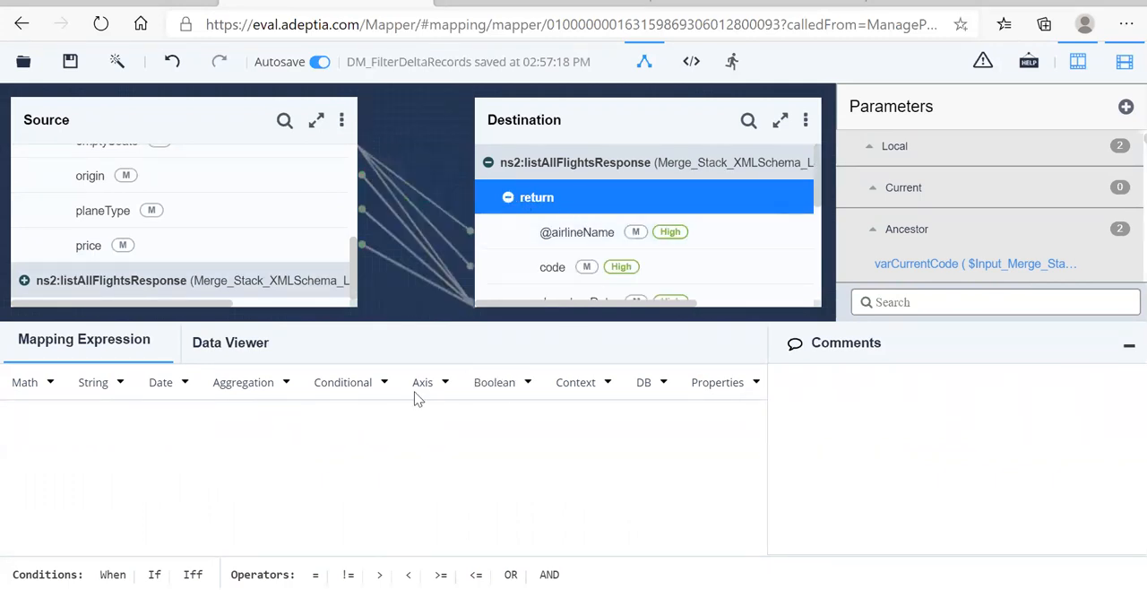
pyautogui.click(380, 395)
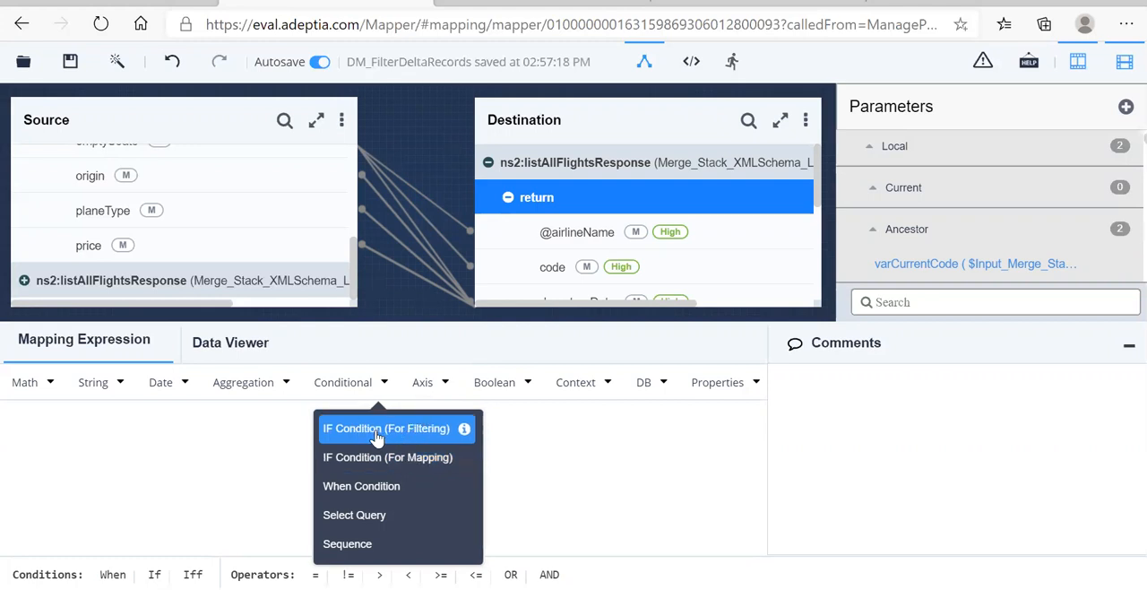
pyautogui.click(375, 430)
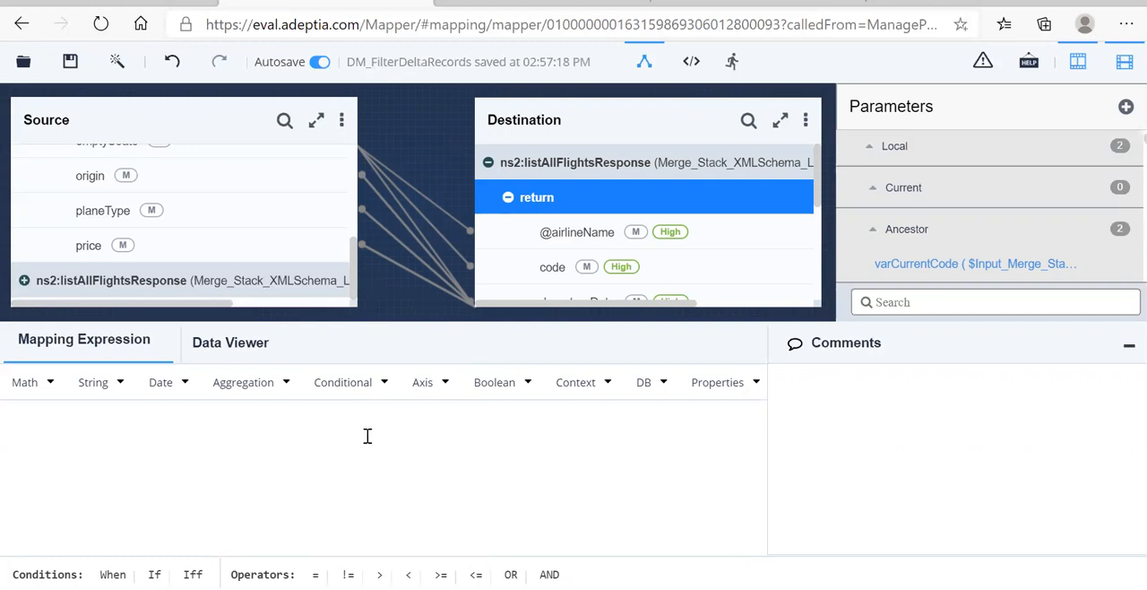
pyautogui.click(380, 387)
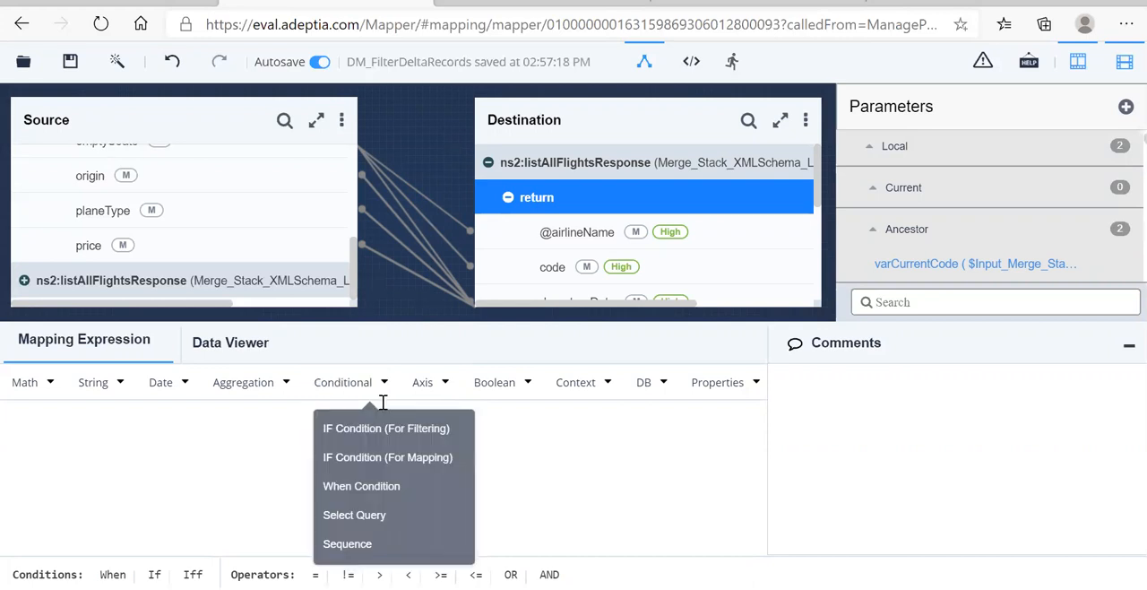
pyautogui.click(384, 430)
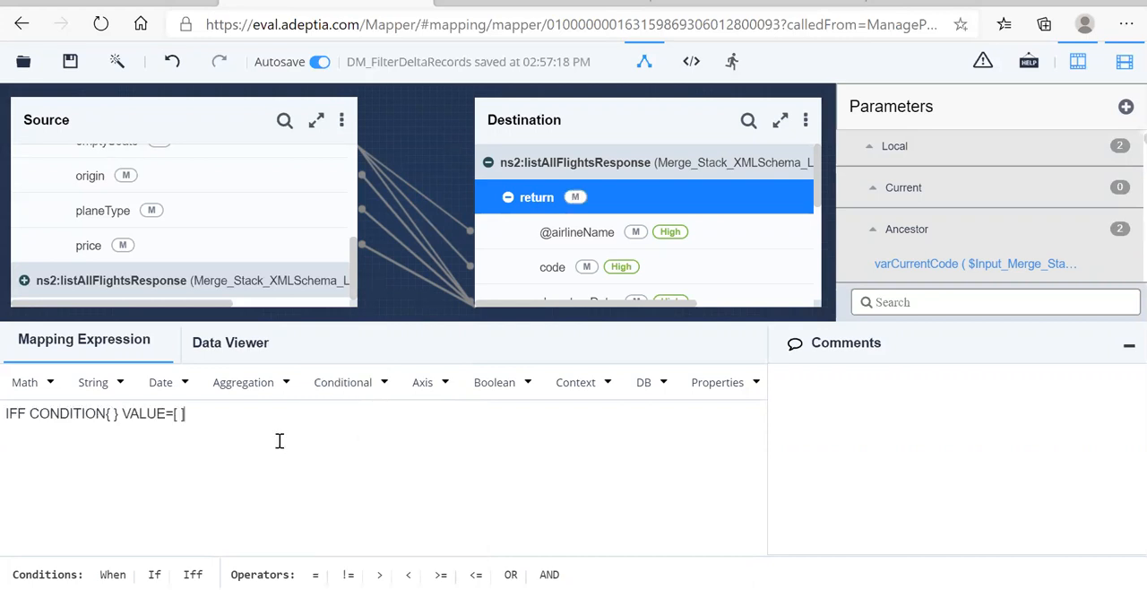
pyautogui.doubleClick(15, 414)
pyautogui.click(111, 415)
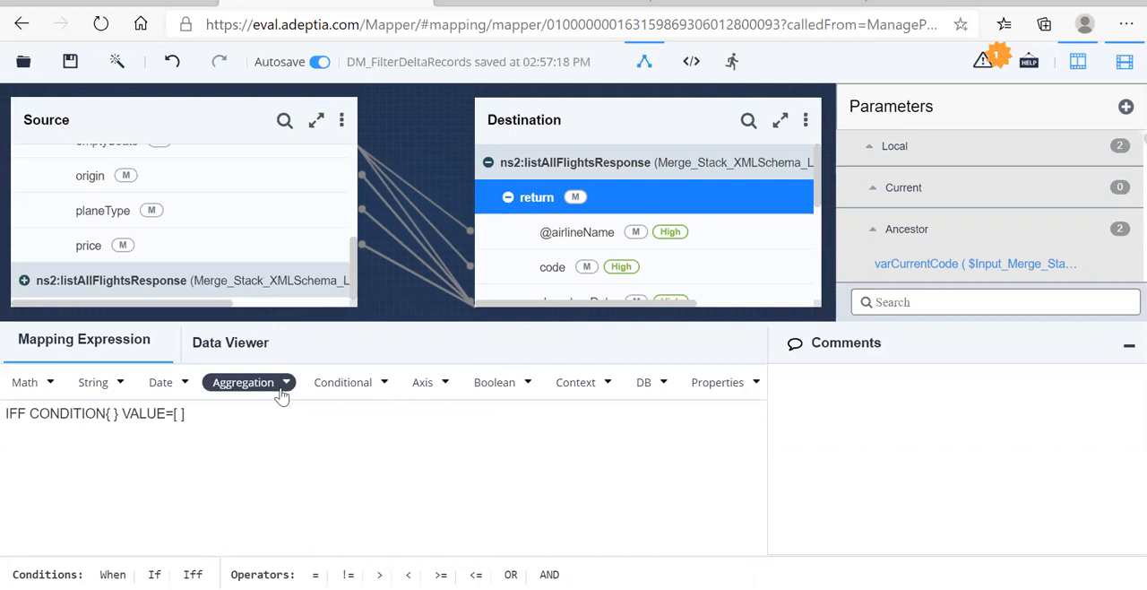
# Insert the Count aggregation function inside the IFF condition of the destination's return node
pyautogui.click(285, 395)
pyautogui.click(271, 455)
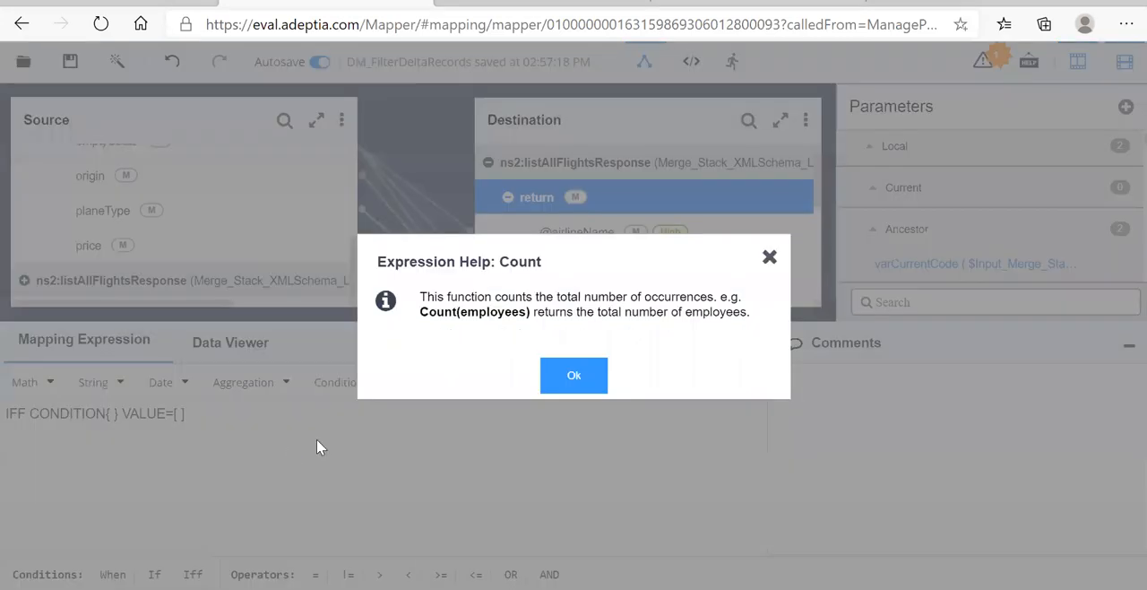
pyautogui.click(769, 257)
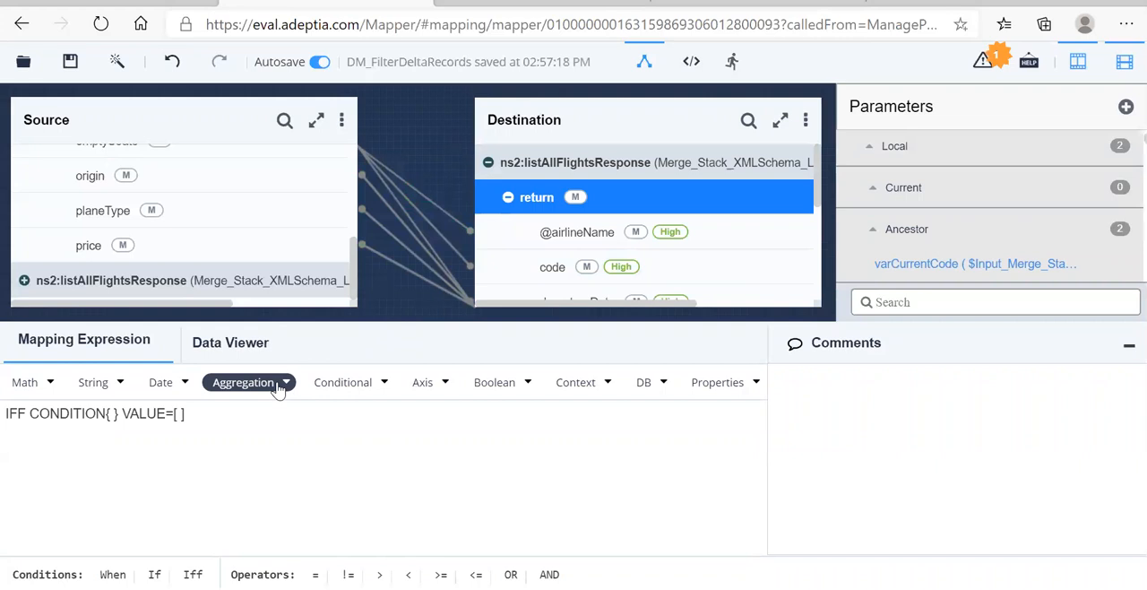
pyautogui.click(285, 381)
pyautogui.click(247, 456)
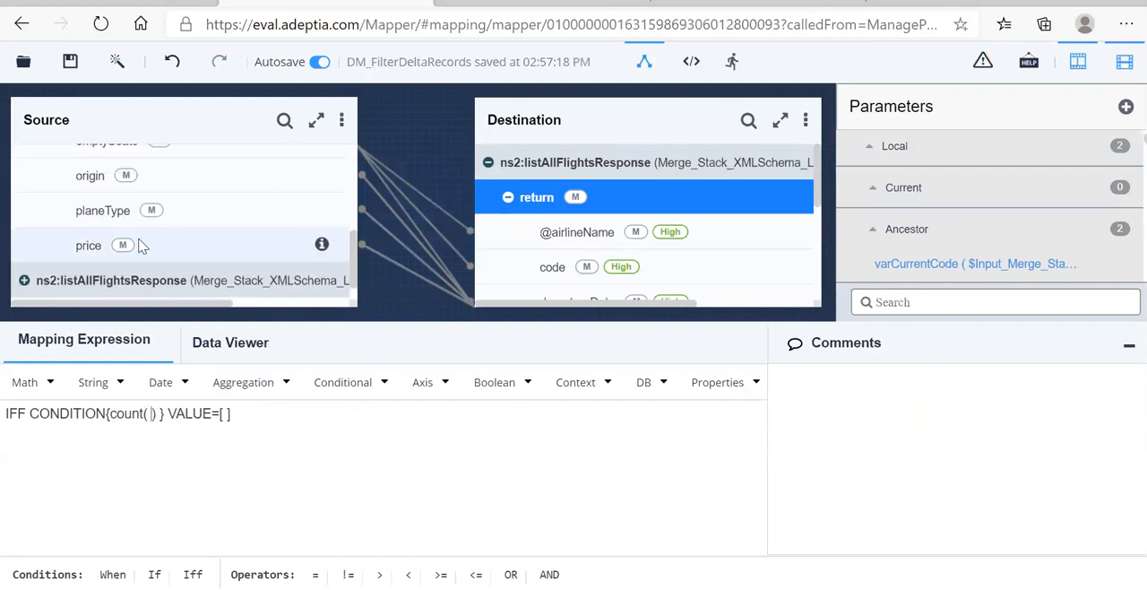
# Expand the second source's ns2:listAllFlightsResponse node and insert its code field as the count argument
pyautogui.click(24, 281)
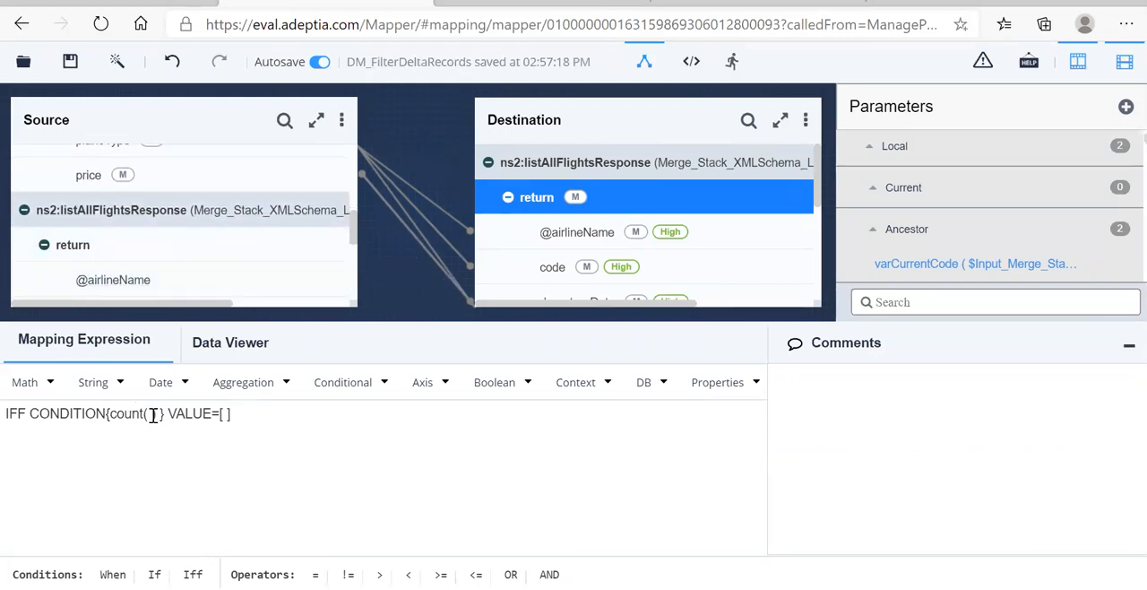
pyautogui.scroll(-1, 110, 282)
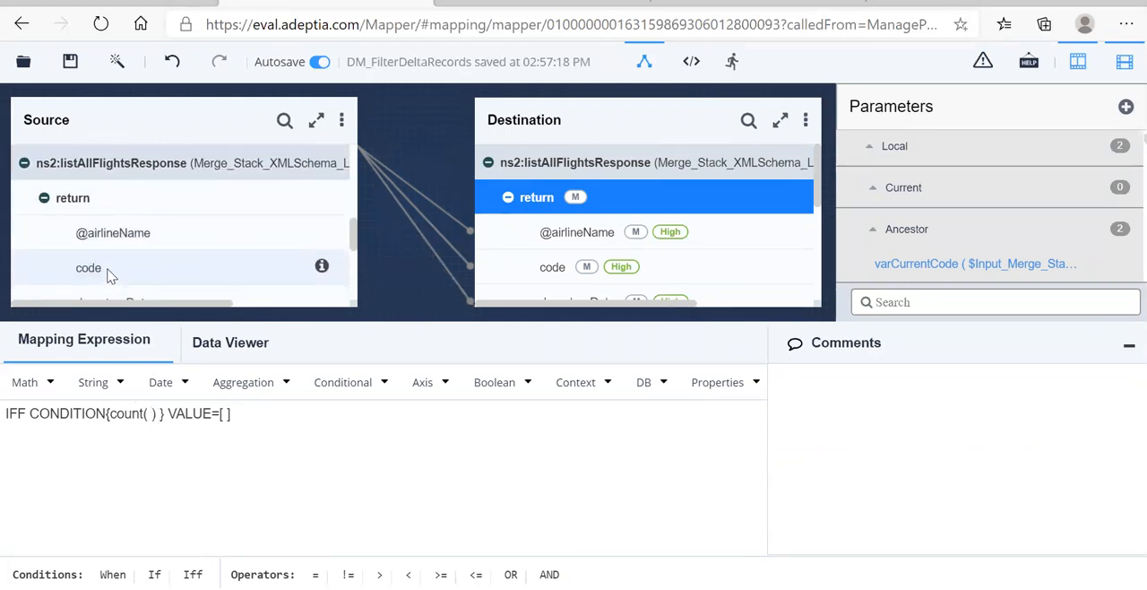
pyautogui.doubleClick(110, 269)
# Turn the trailing code path into a predicate on return that reads [code = $varCurrentCode], using the ancestor variable
pyautogui.press('Left')
pyautogui.press('Left')
pyautogui.press('Left')
pyautogui.press('Left')
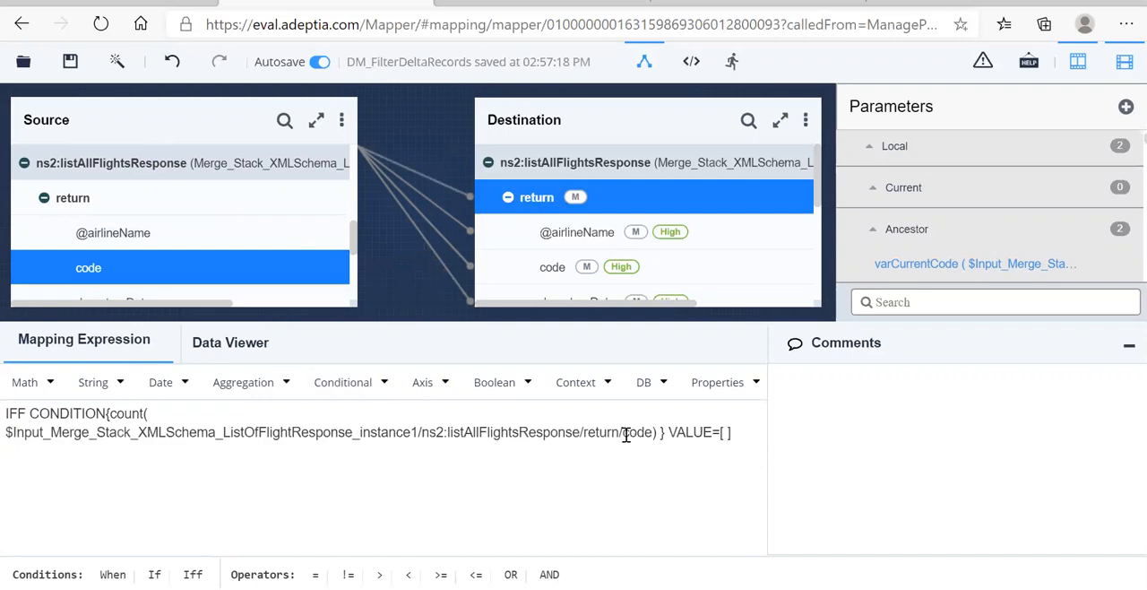
pyautogui.press('BackSpace')
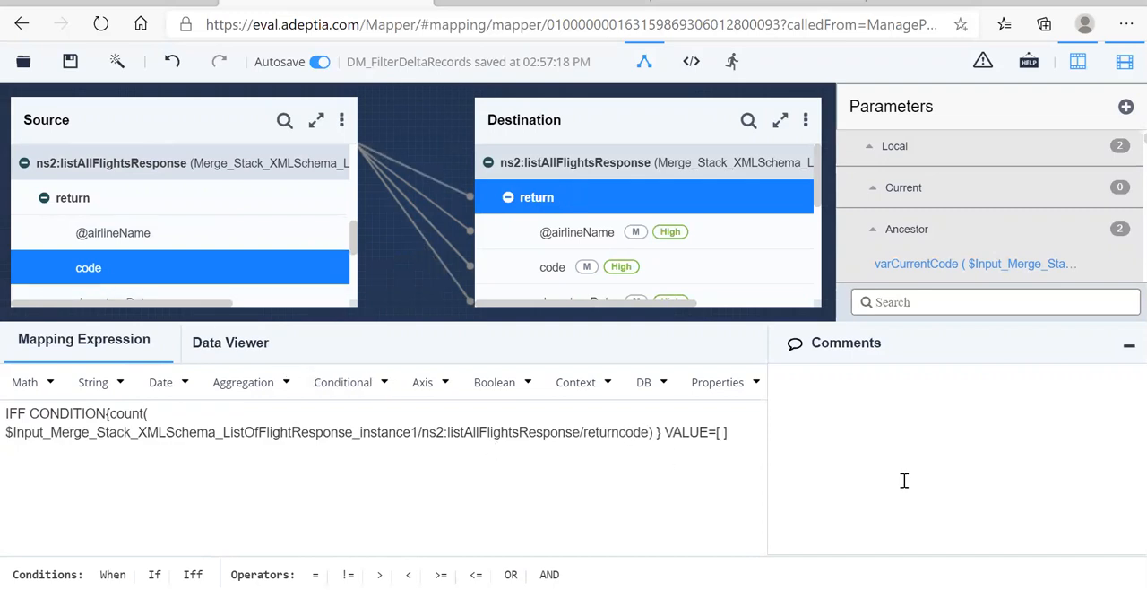
pyautogui.write('[')
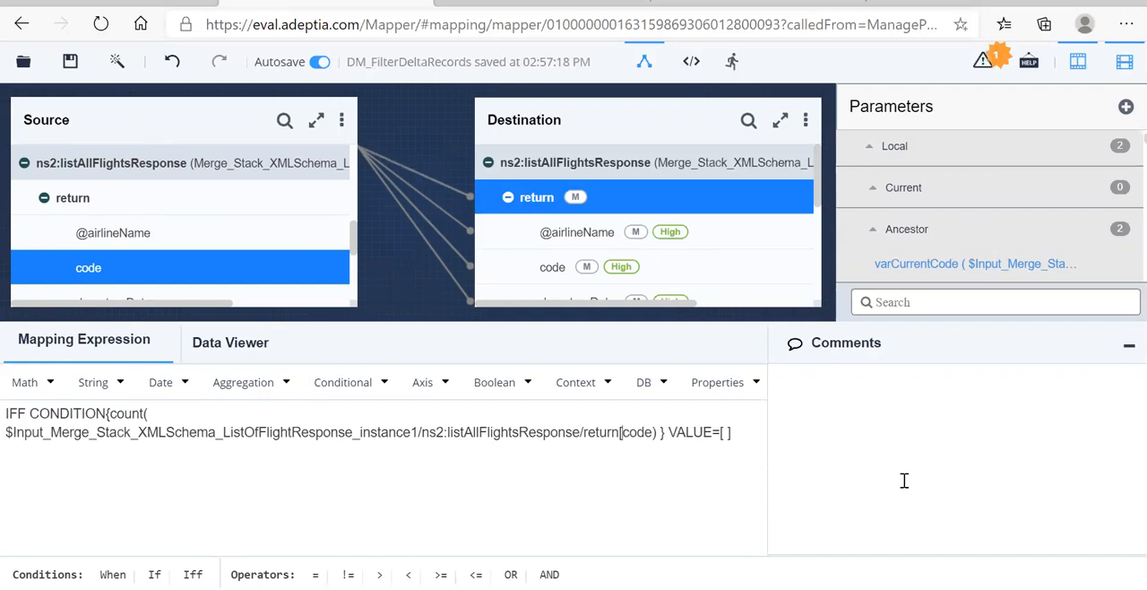
pyautogui.press('Right')
pyautogui.press('Right')
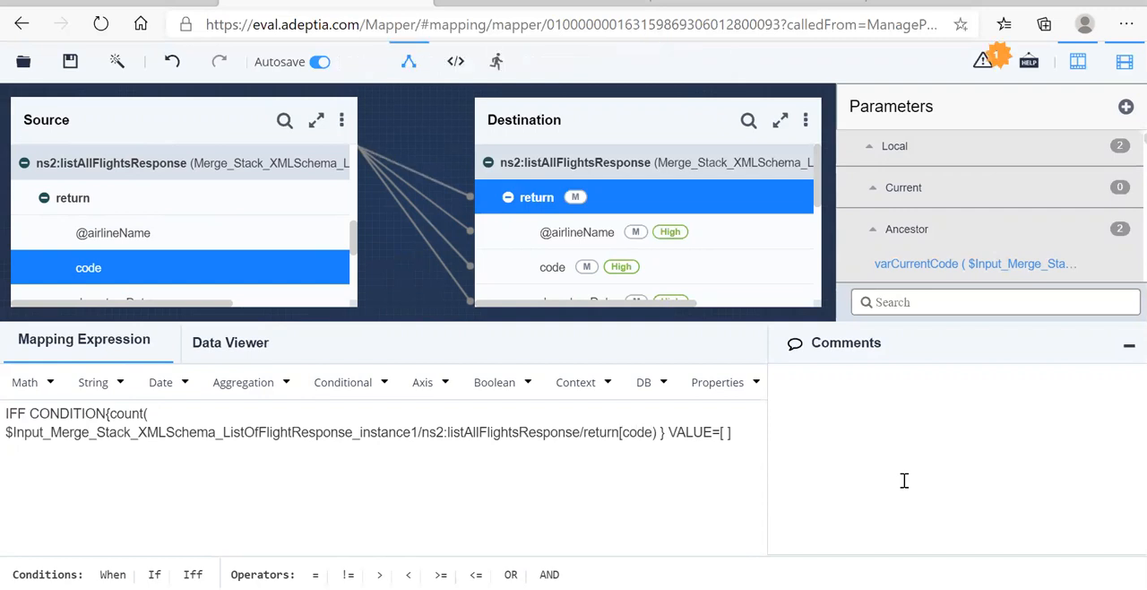
pyautogui.write(']')
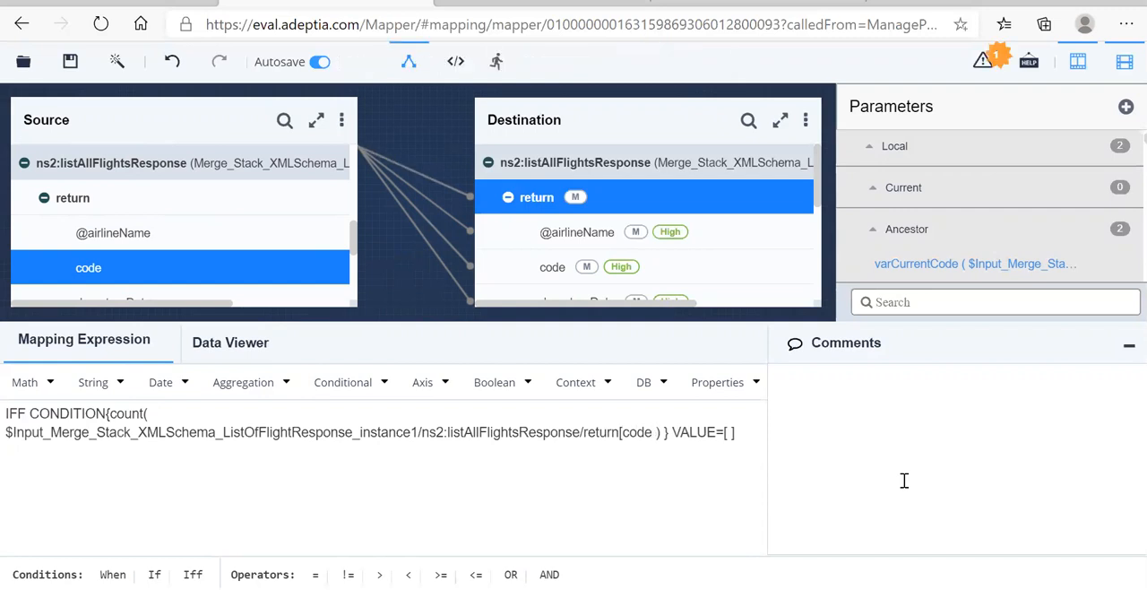
pyautogui.write('=')
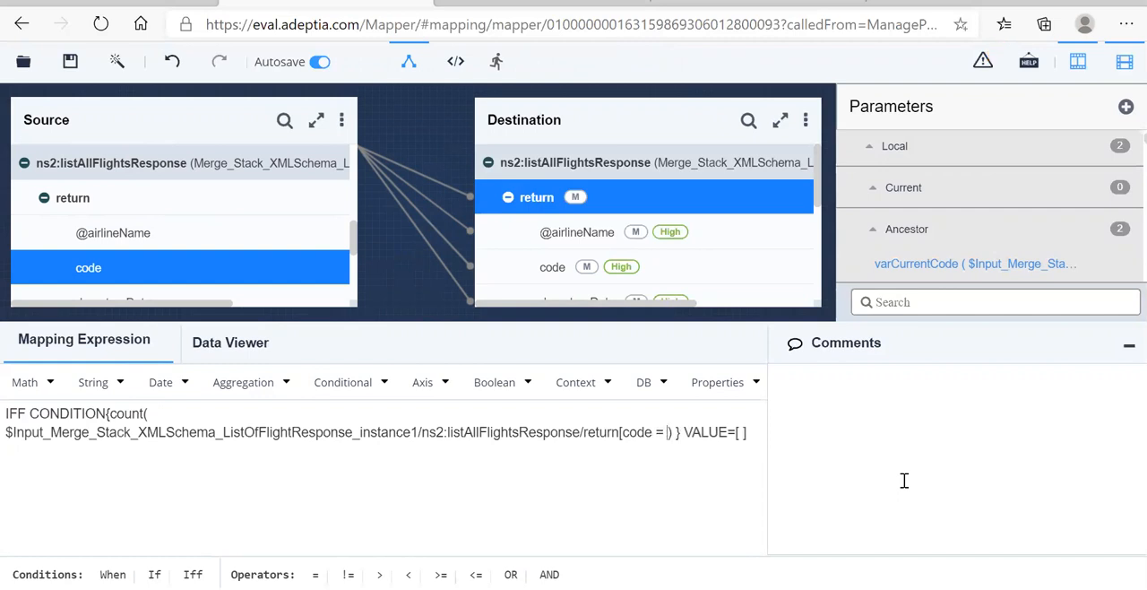
pyautogui.doubleClick(937, 263)
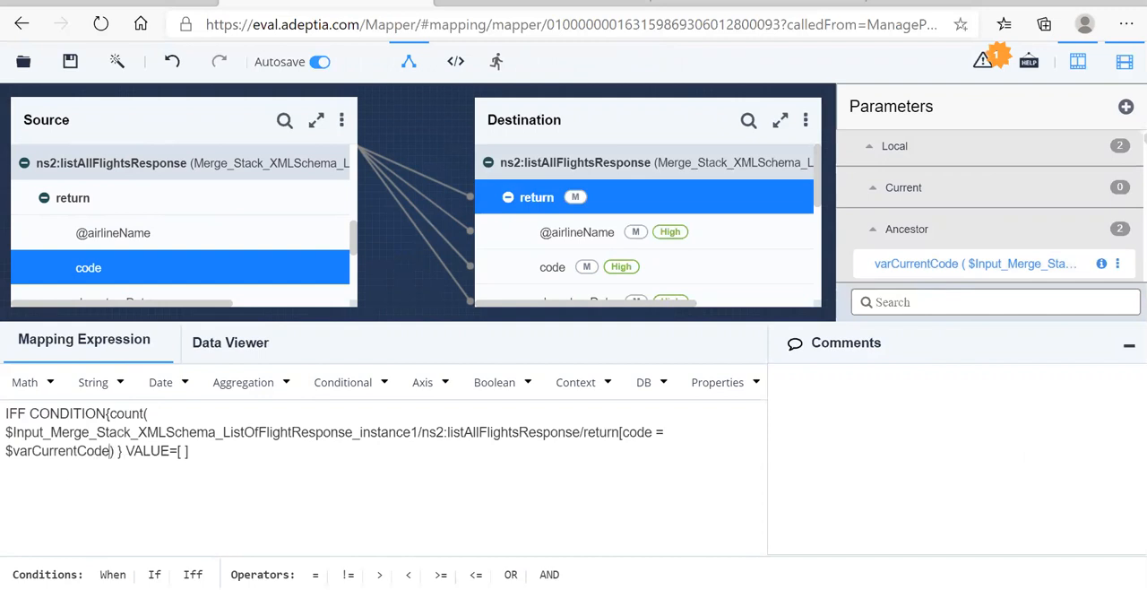
pyautogui.write(']')
# Complete the return node's filter condition by comparing the count with = 0
pyautogui.click(118, 444)
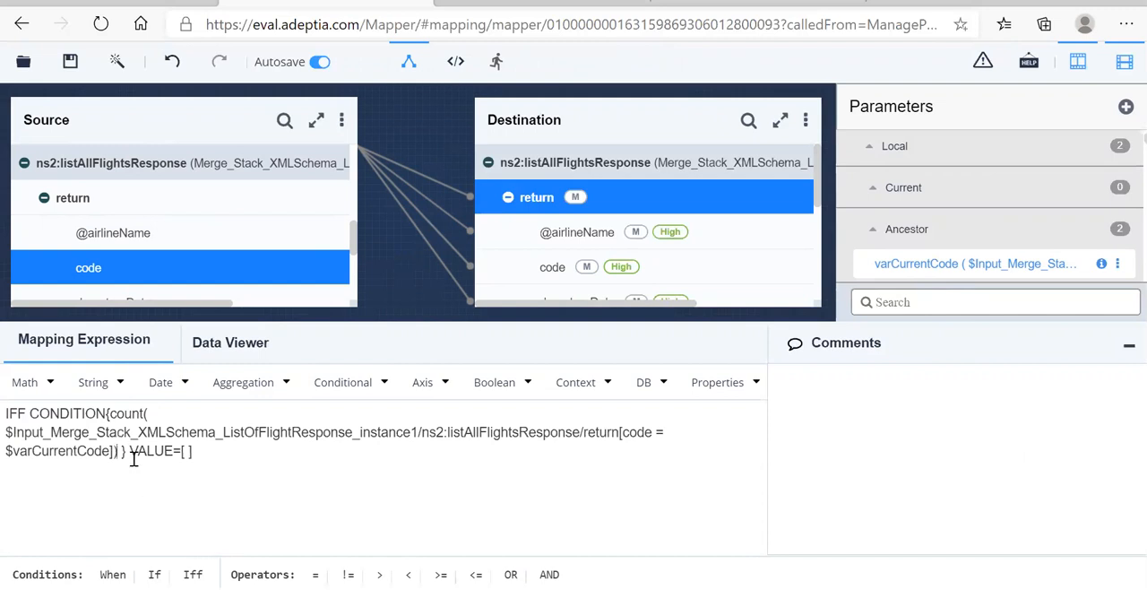
pyautogui.write('= 0')
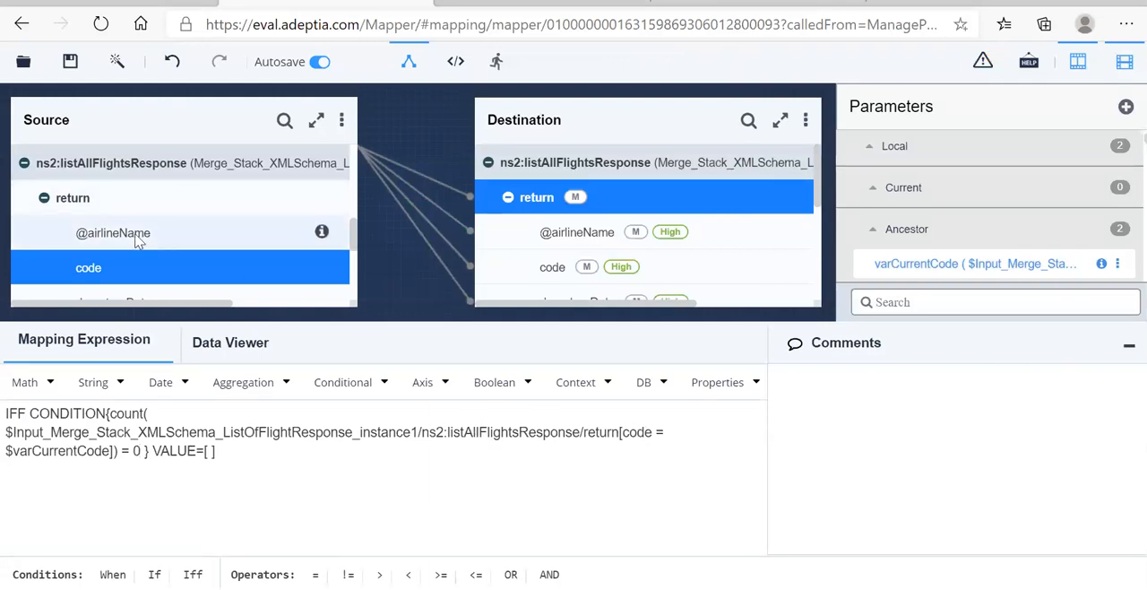
pyautogui.scroll(-2, 137, 241)
pyautogui.scroll(2, 132, 240)
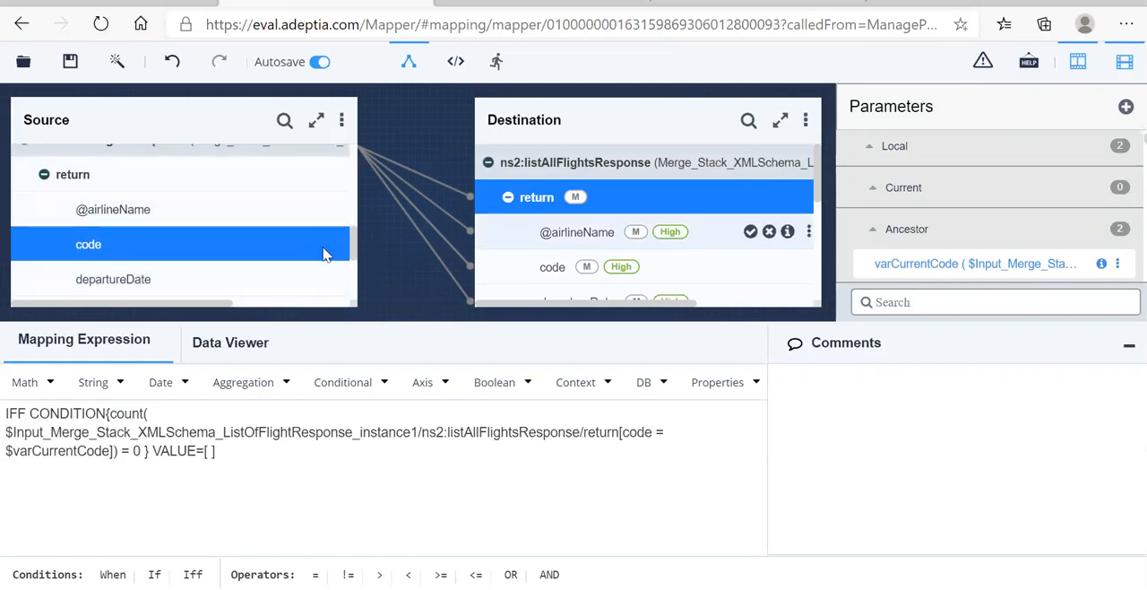
pyautogui.scroll(2, 99, 219)
pyautogui.scroll(-5, 97, 221)
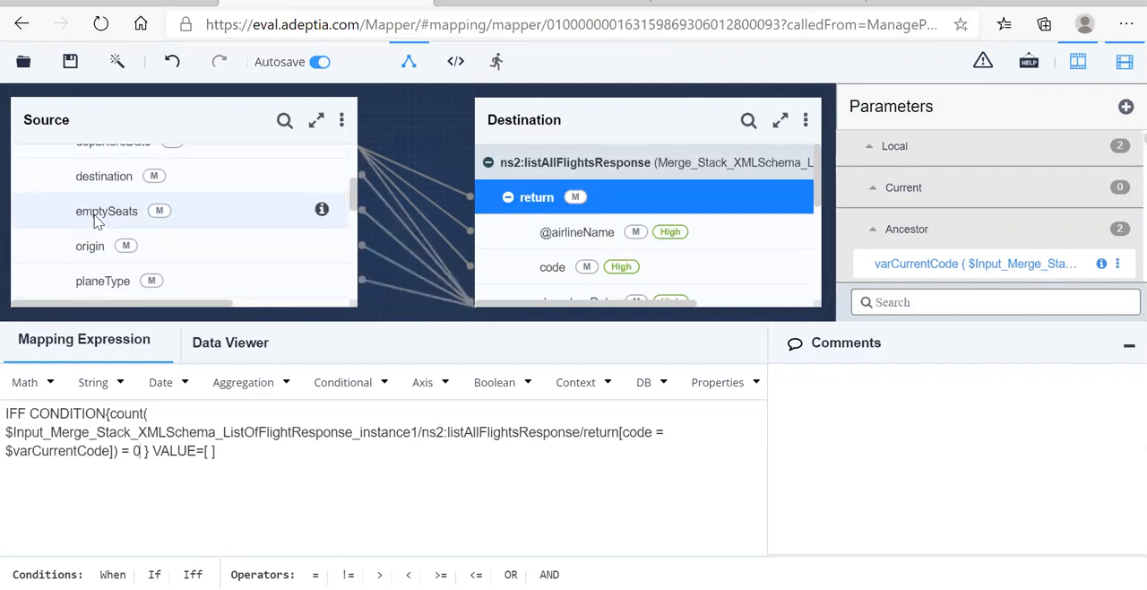
pyautogui.scroll(4, 99, 222)
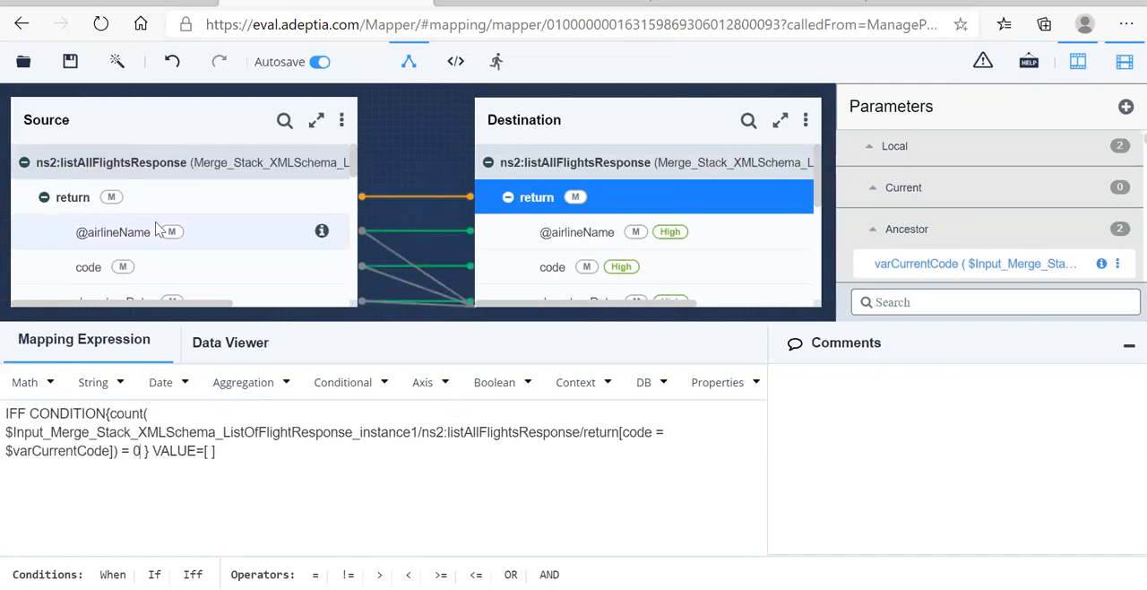
# Save the mapping, agreeing to add it to the AIMap Library, and switch to the destination's return[1] node
pyautogui.click(70, 63)
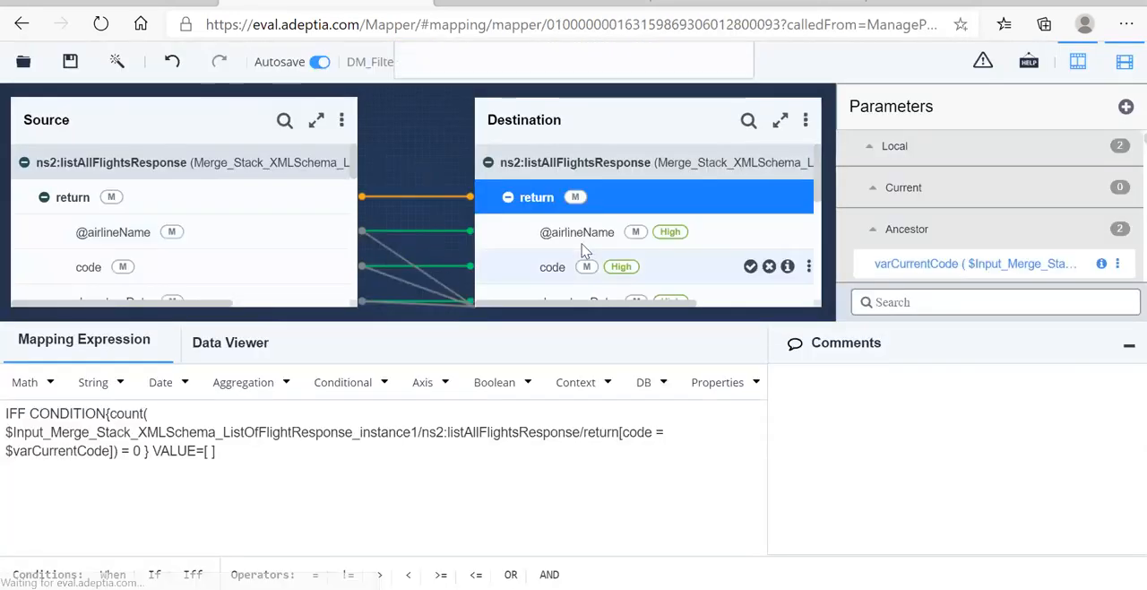
pyautogui.click(509, 199)
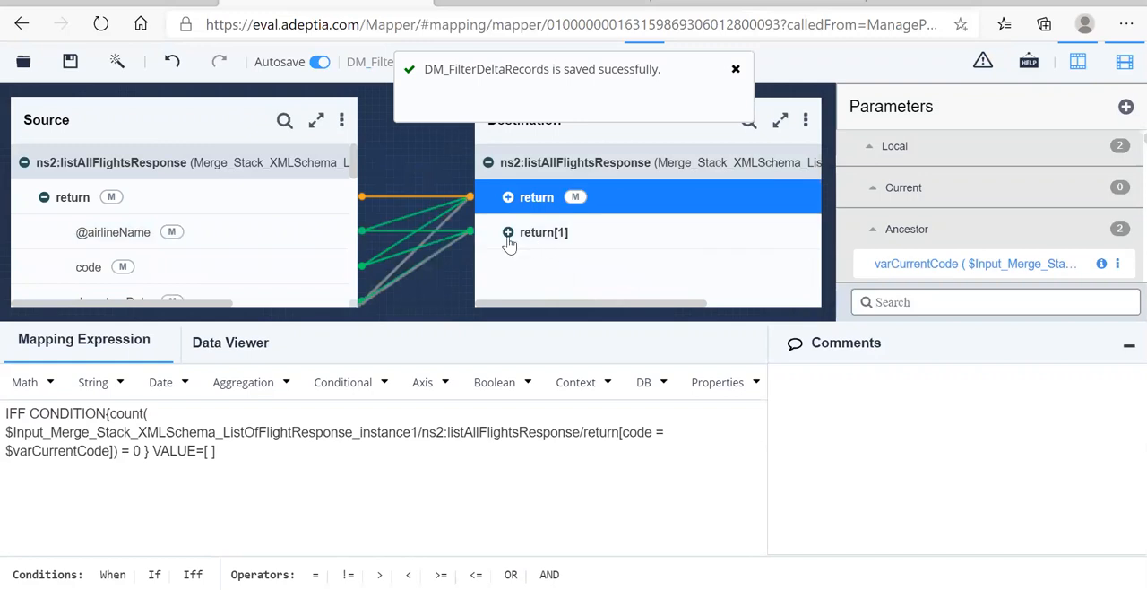
pyautogui.click(627, 247)
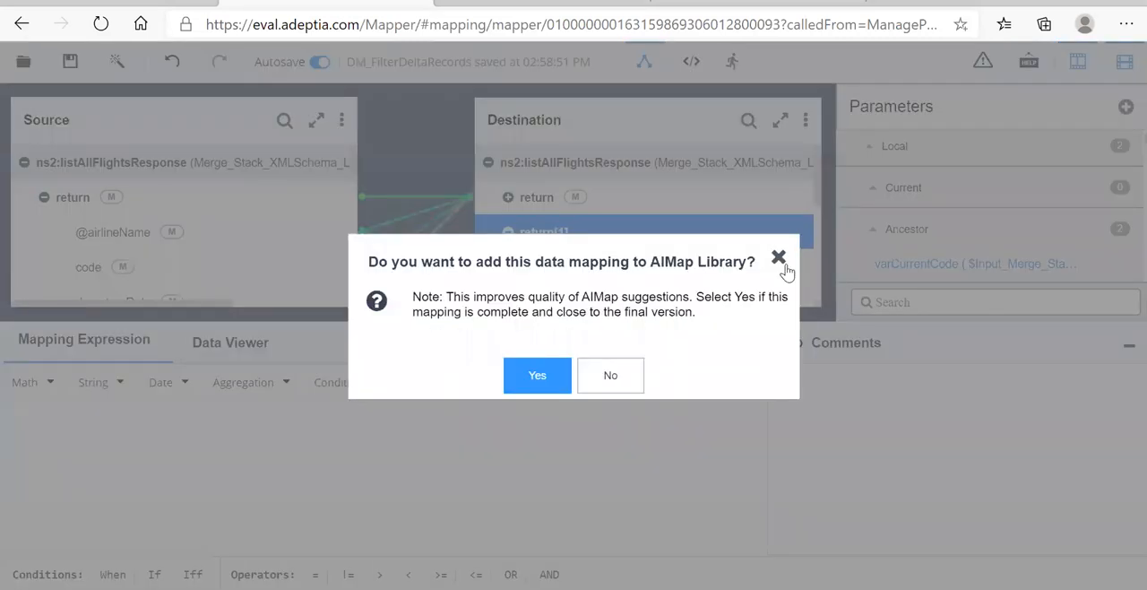
pyautogui.click(553, 376)
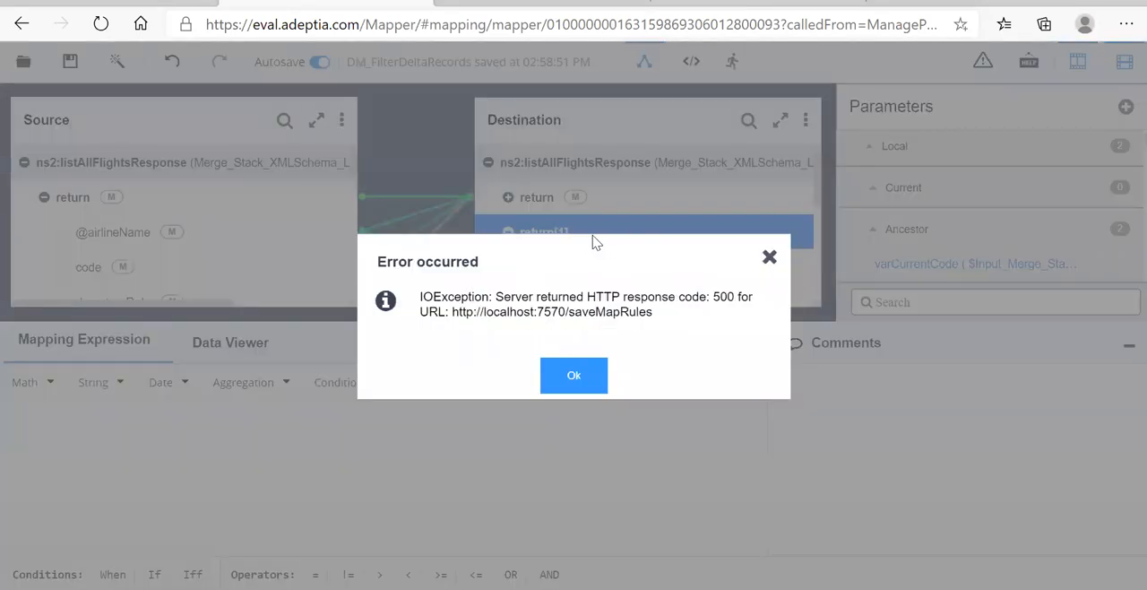
pyautogui.click(577, 374)
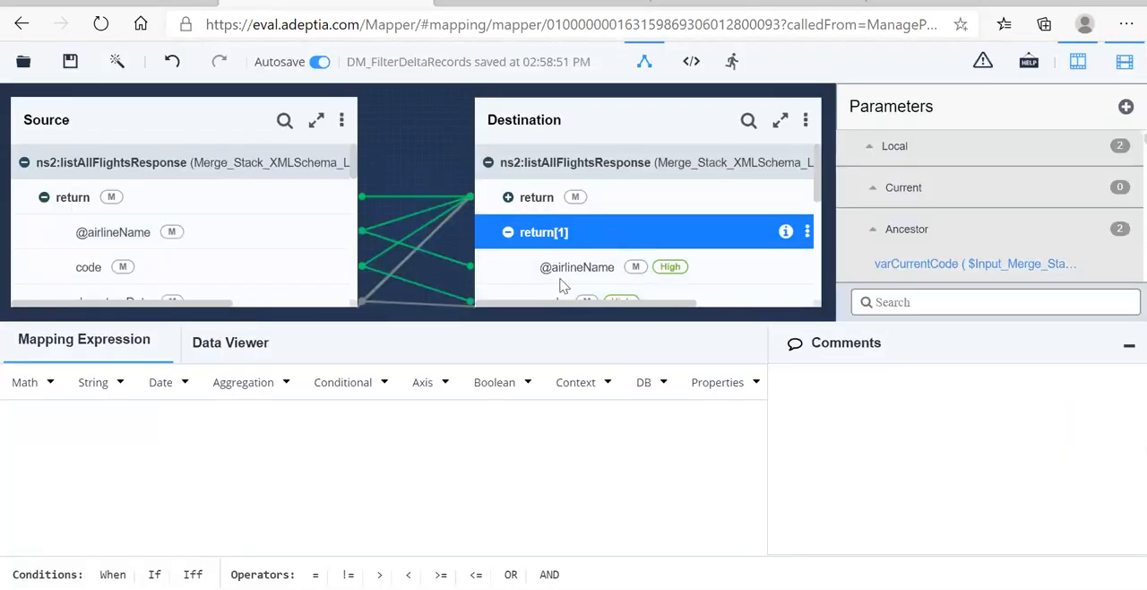
# Insert an IF Condition (For Filtering) expression on return[1] with a Count function inside its condition
pyautogui.click(383, 394)
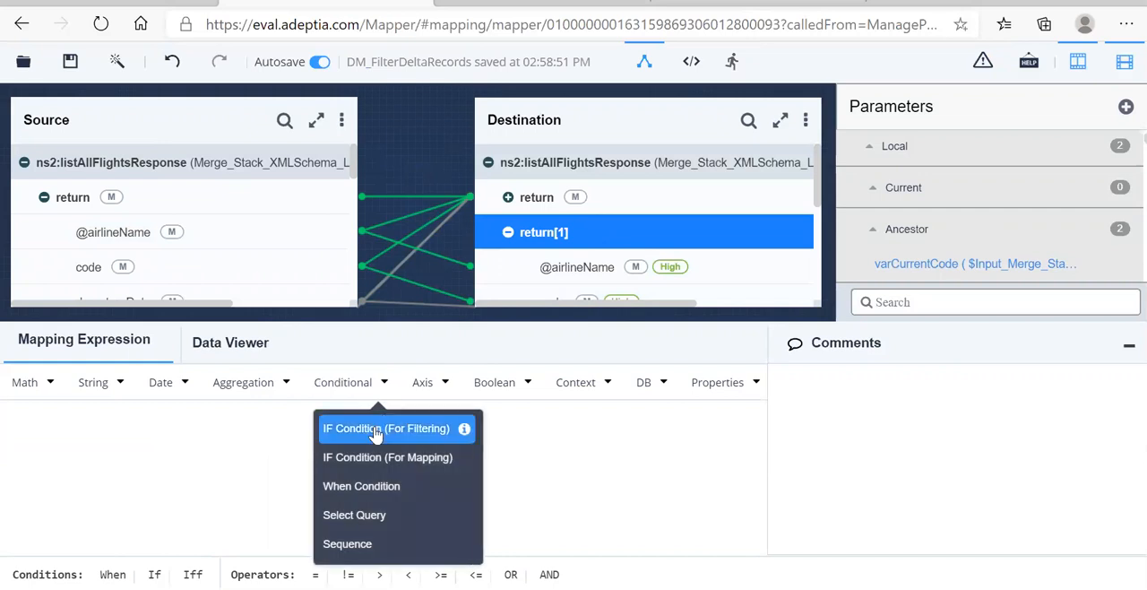
pyautogui.click(376, 435)
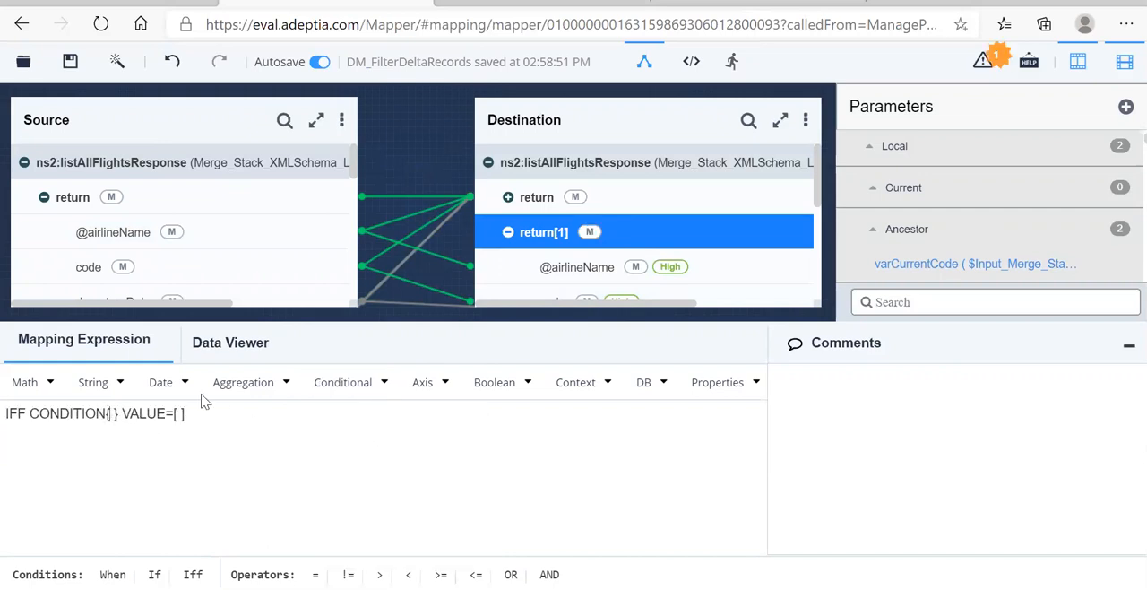
pyautogui.click(272, 384)
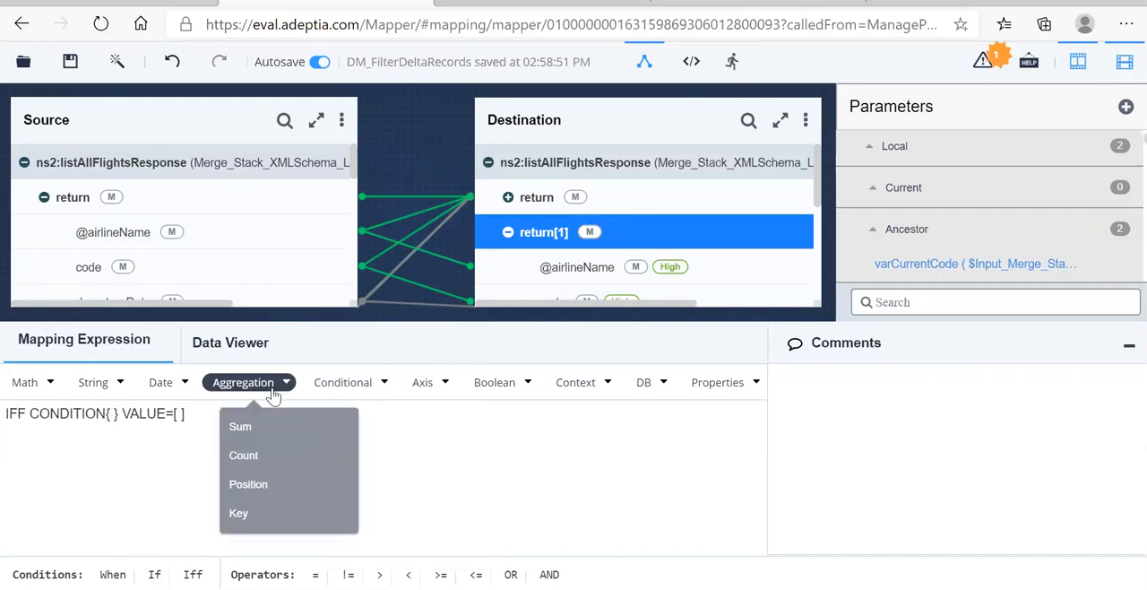
pyautogui.click(244, 456)
pyautogui.click(151, 414)
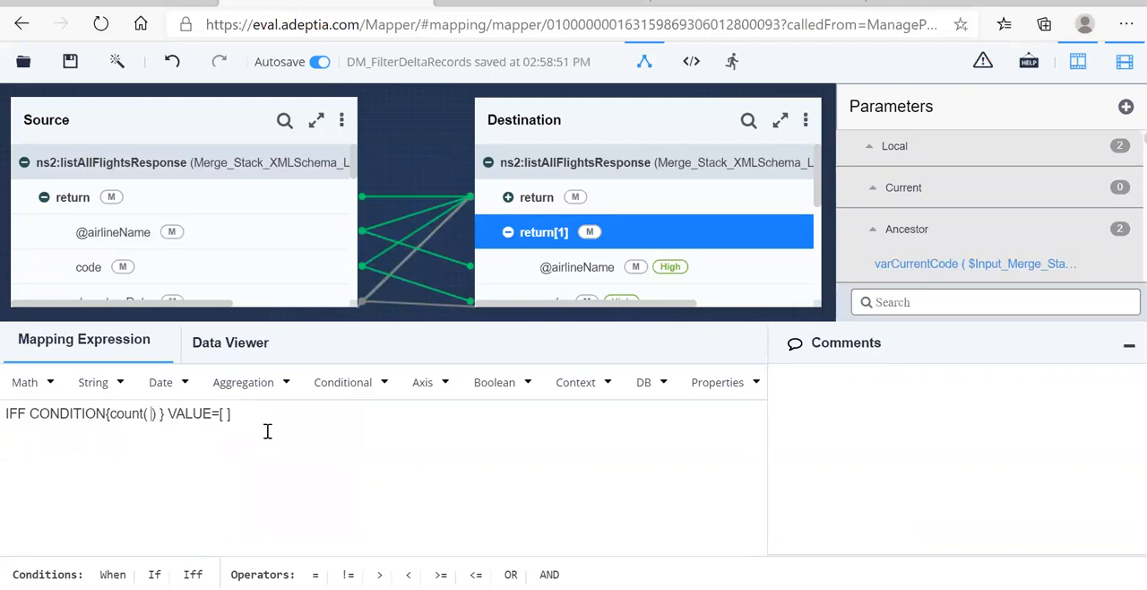
# Insert the second source's code field as the count argument in the return[1] expression
pyautogui.scroll(-1, 180, 266)
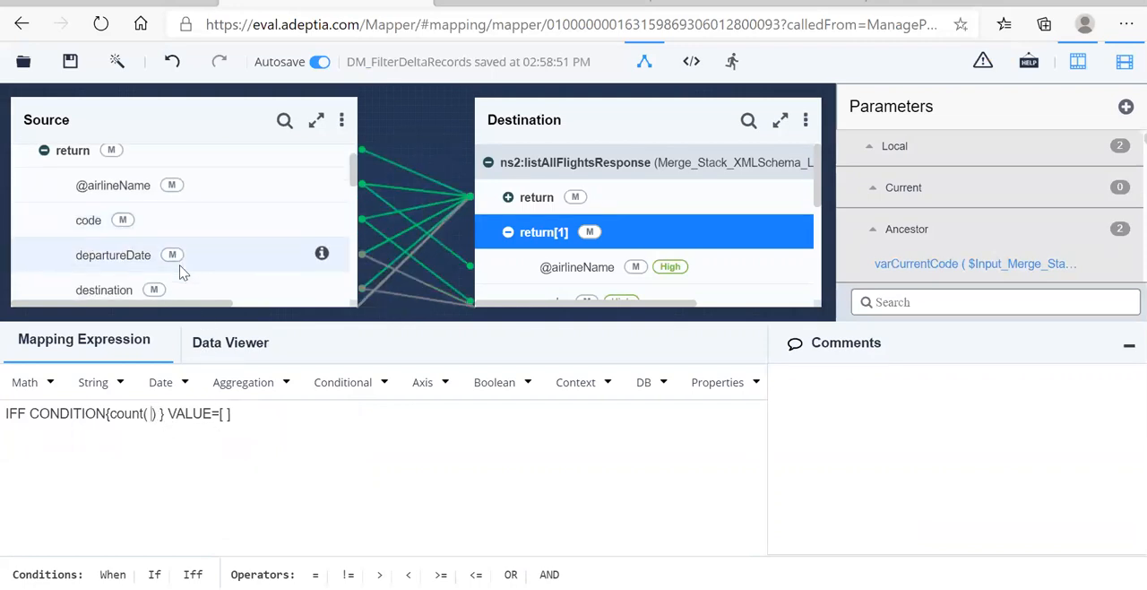
pyautogui.scroll(-8, 134, 242)
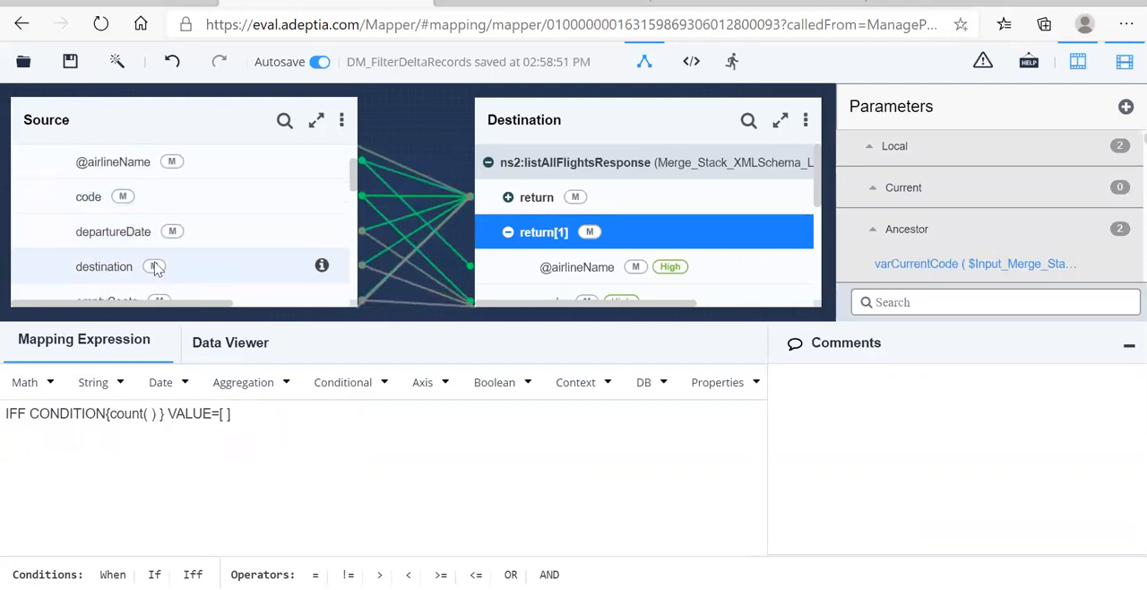
pyautogui.doubleClick(112, 202)
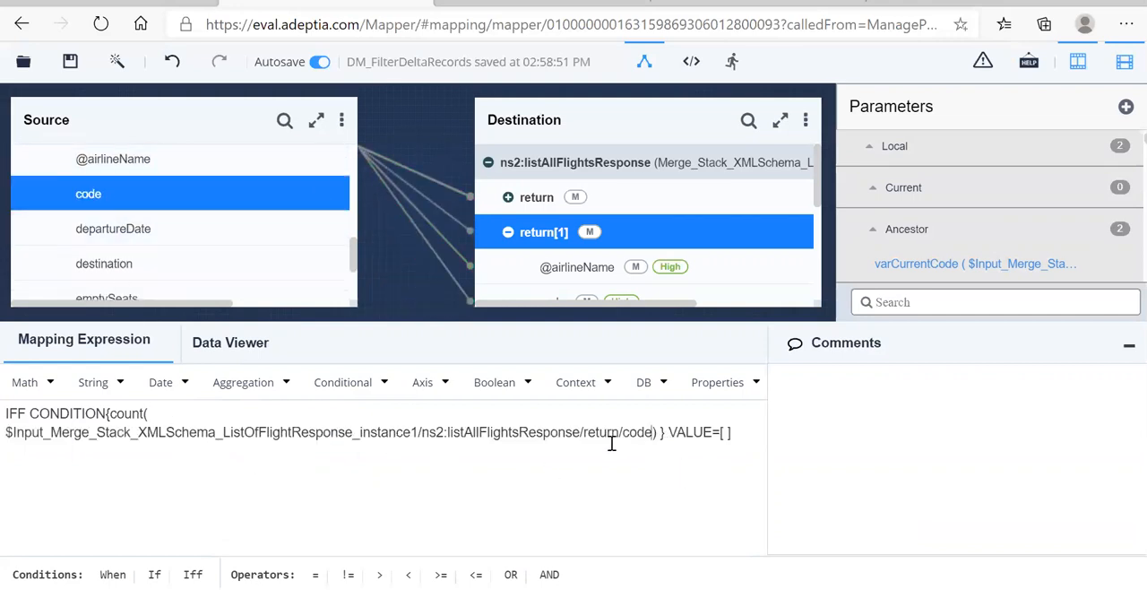
# Turn the return[1] count argument's code path into a bracketed predicate beginning [code = $varCurrentCode and
pyautogui.press('BackSpace')
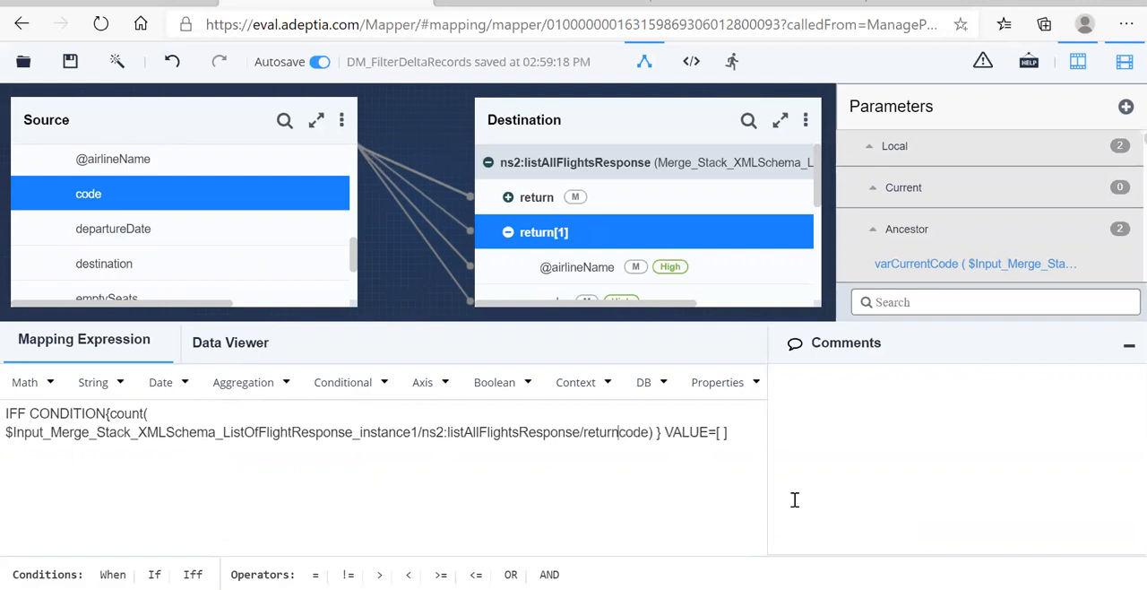
pyautogui.write('[')
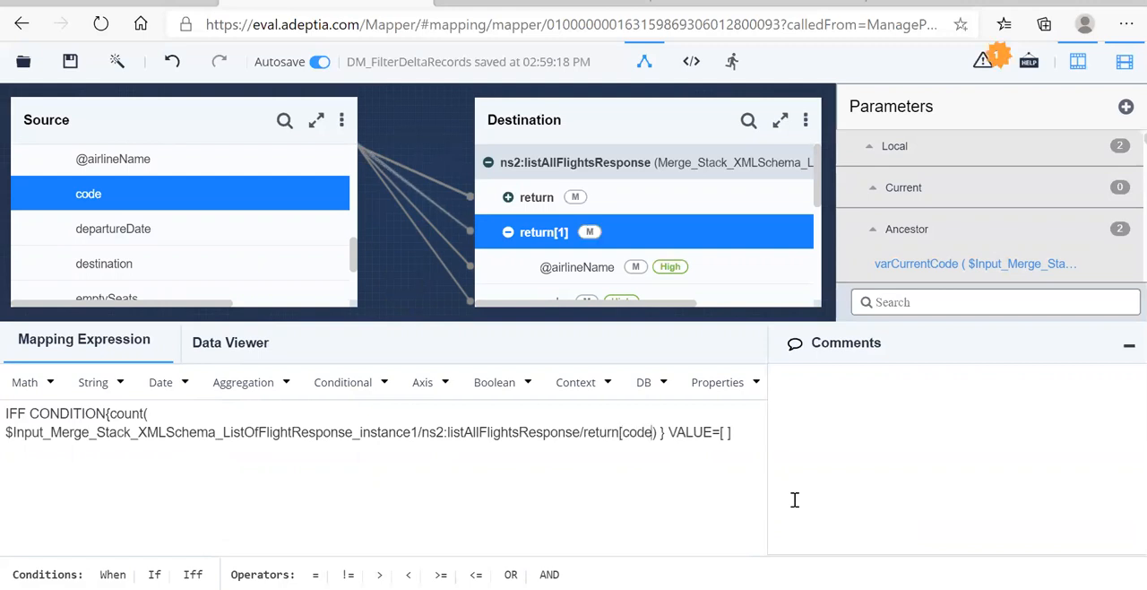
pyautogui.press('Right')
pyautogui.press('Right')
pyautogui.write(']')
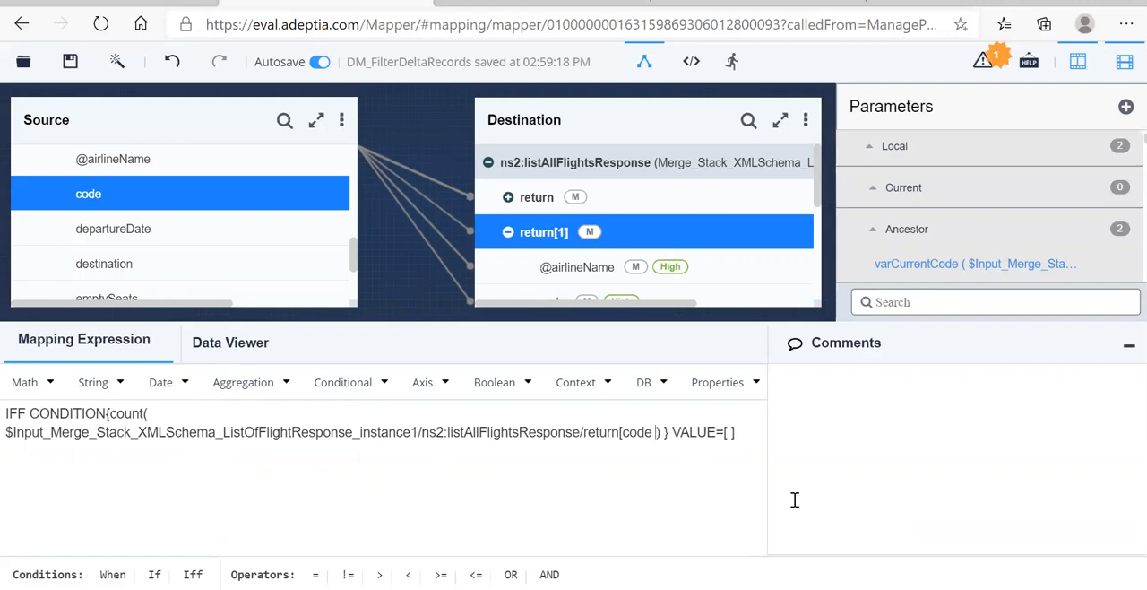
pyautogui.write('=')
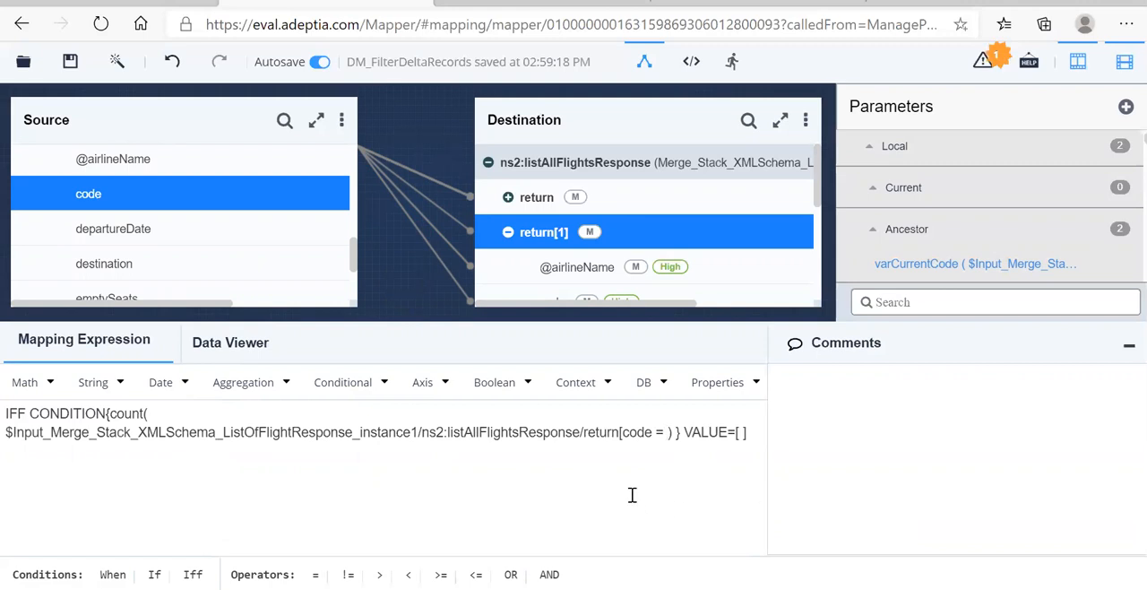
pyautogui.doubleClick(968, 269)
pyautogui.write('and')
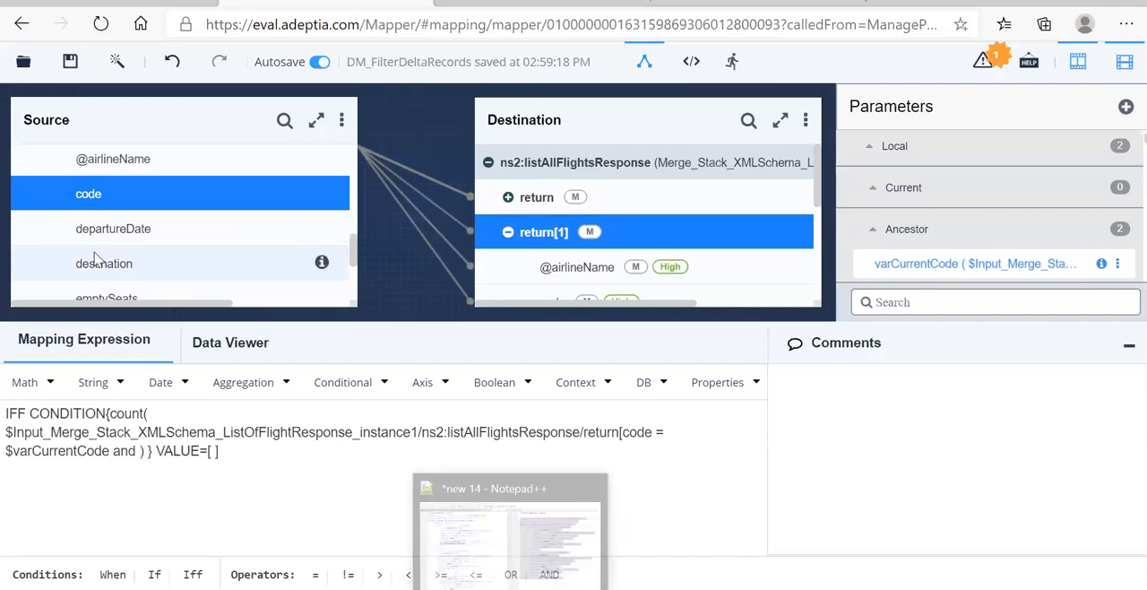
# Extend the return[1] predicate with the price comparison price != $VarLatestPrice, using the ancestor variable
pyautogui.scroll(-3, 99, 264)
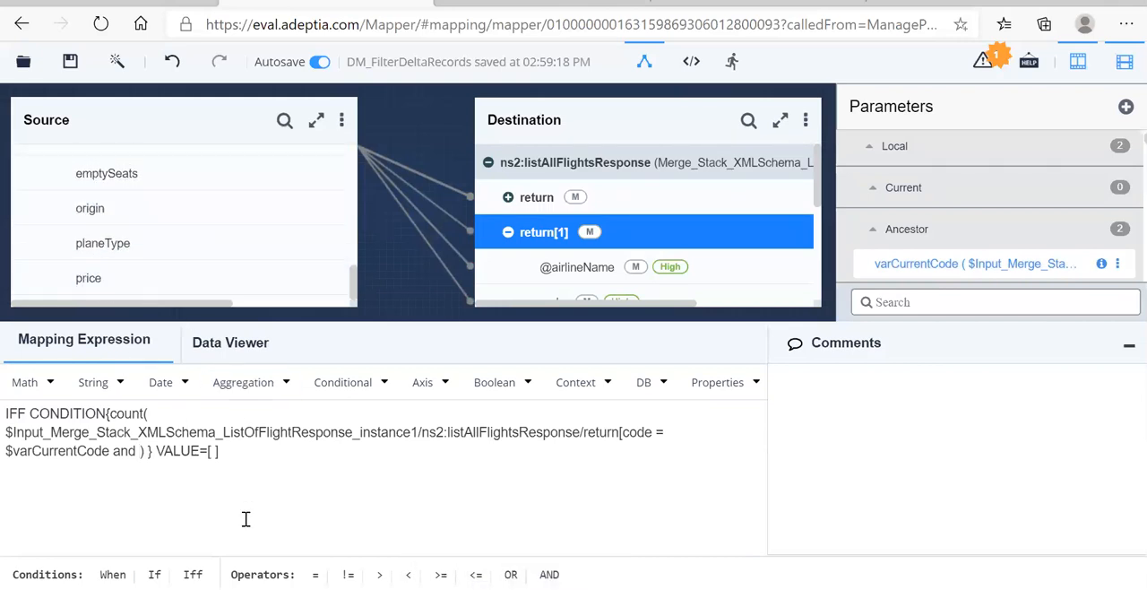
pyautogui.write('price ')
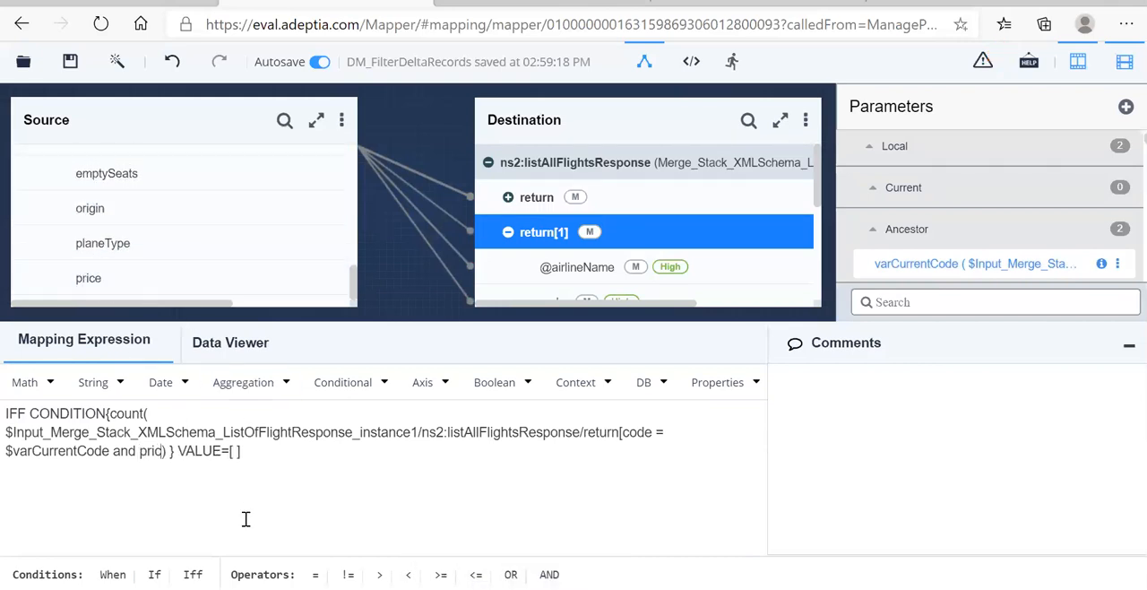
pyautogui.write('!')
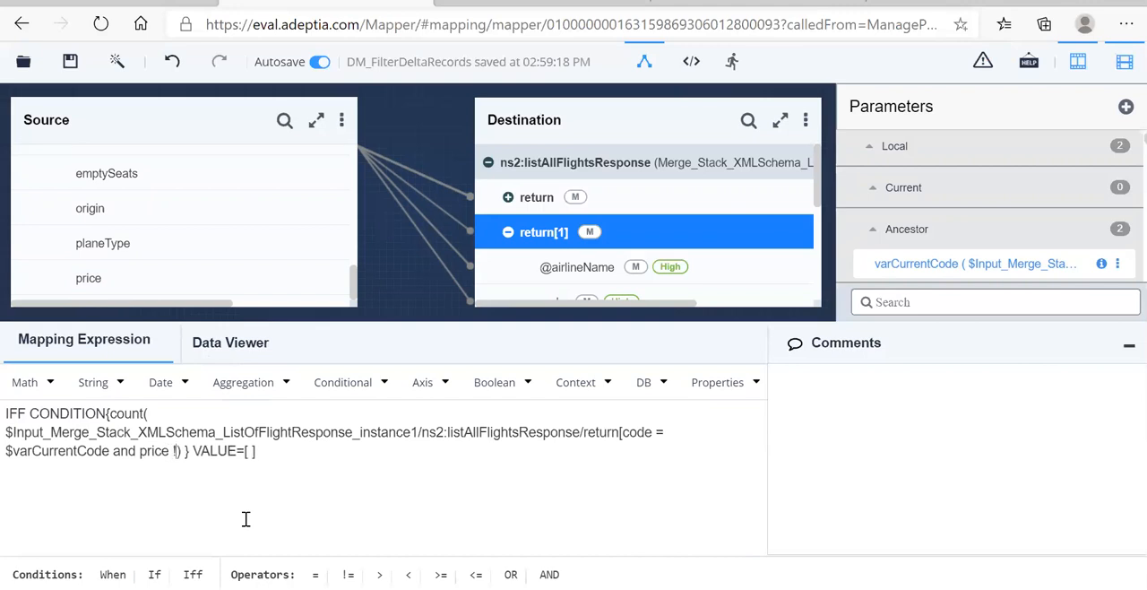
pyautogui.write('=')
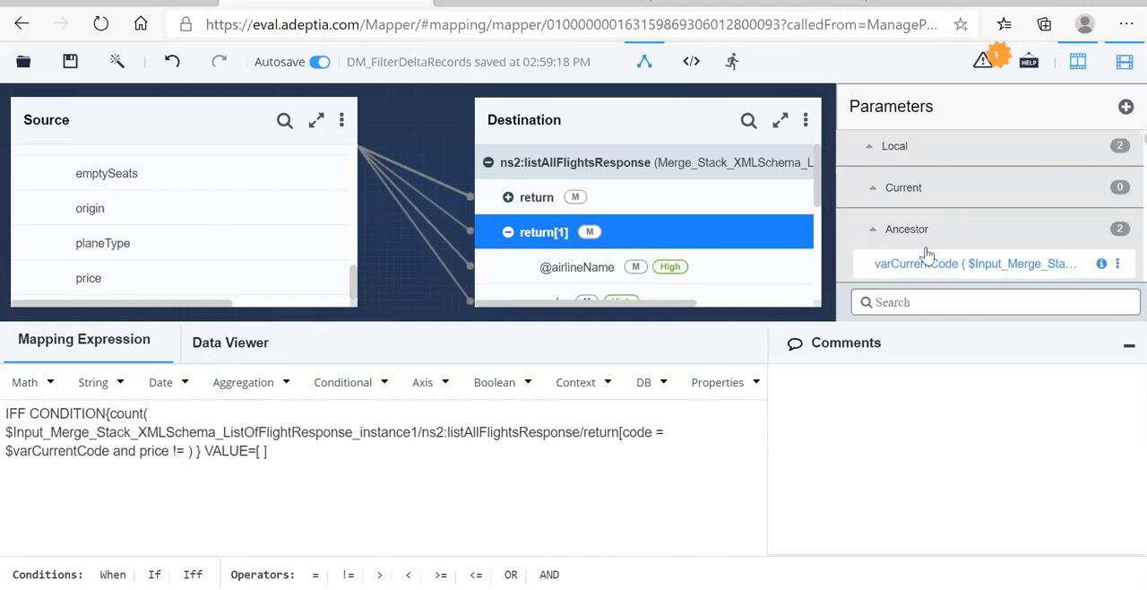
pyautogui.scroll(-1, 967, 244)
pyautogui.click(965, 248)
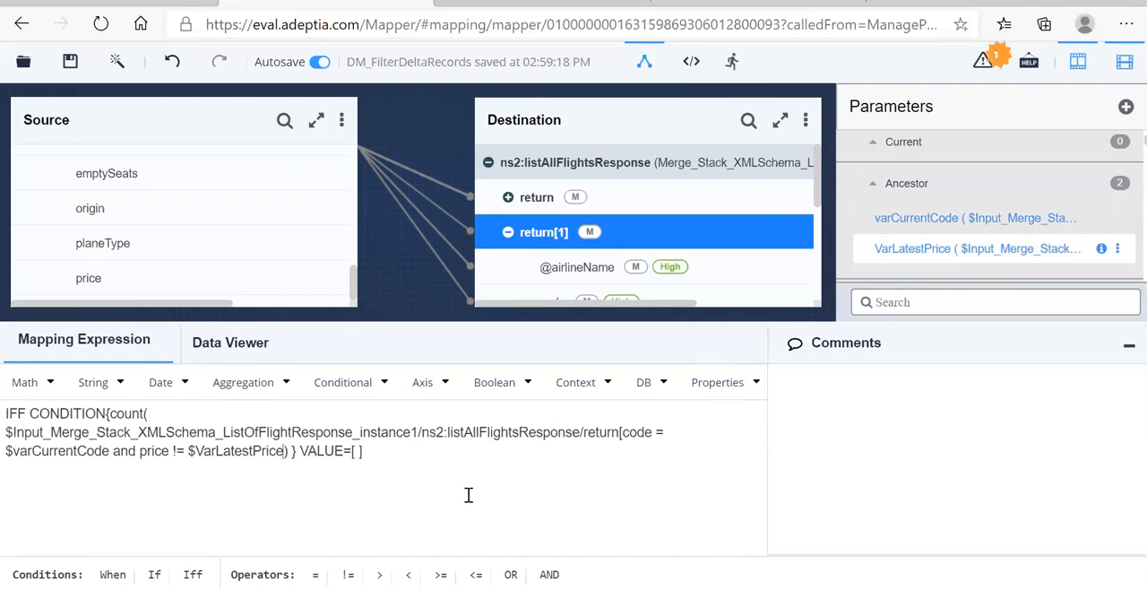
# Close the return[1] predicate and count function, compare the count with != 0, and set VALUE to true
pyautogui.write(']) ')
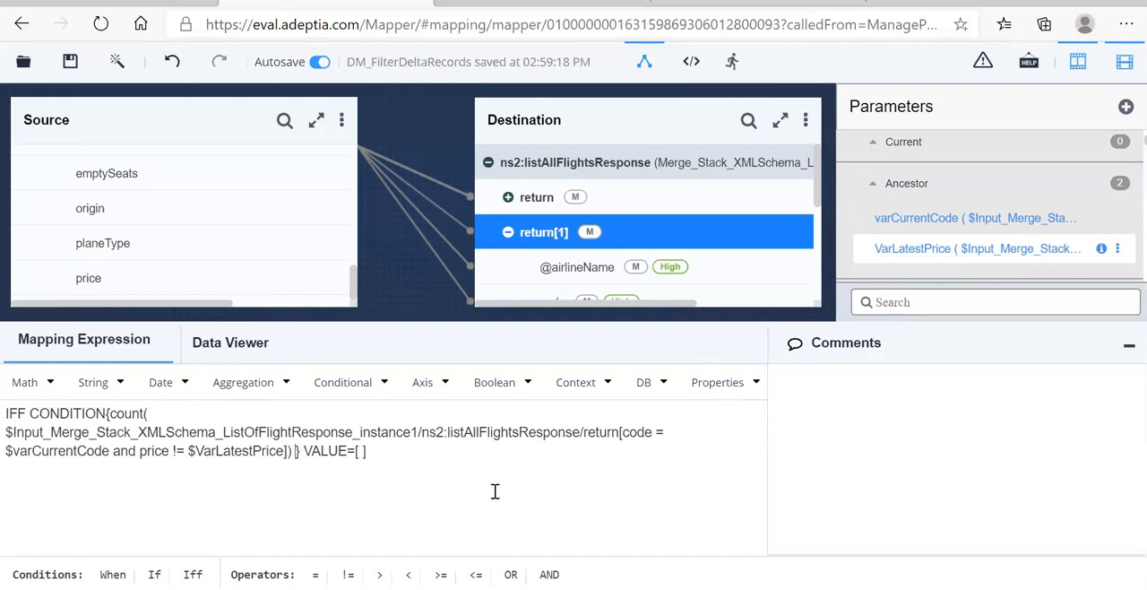
pyautogui.write('!= ')
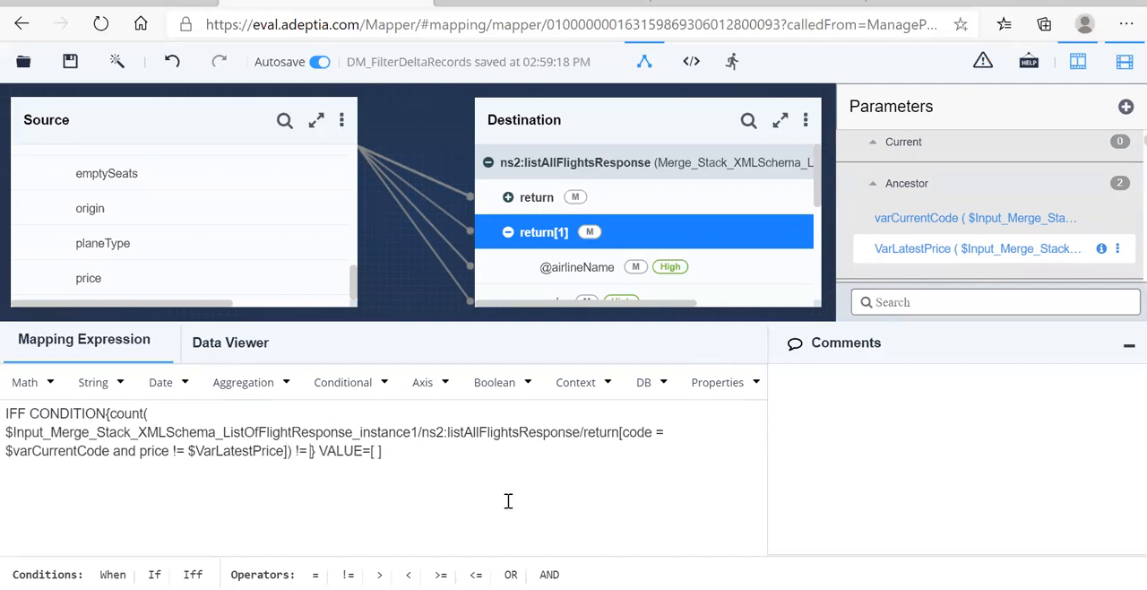
pyautogui.write('0')
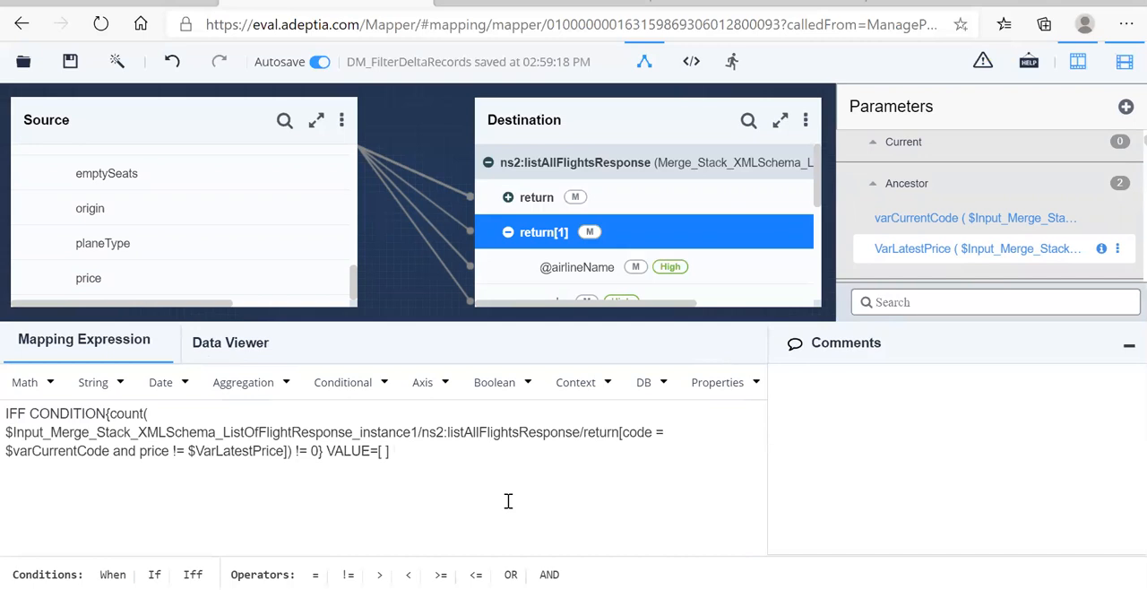
pyautogui.click(384, 450)
pyautogui.moveTo(317, 454); pyautogui.dragTo(293, 455)
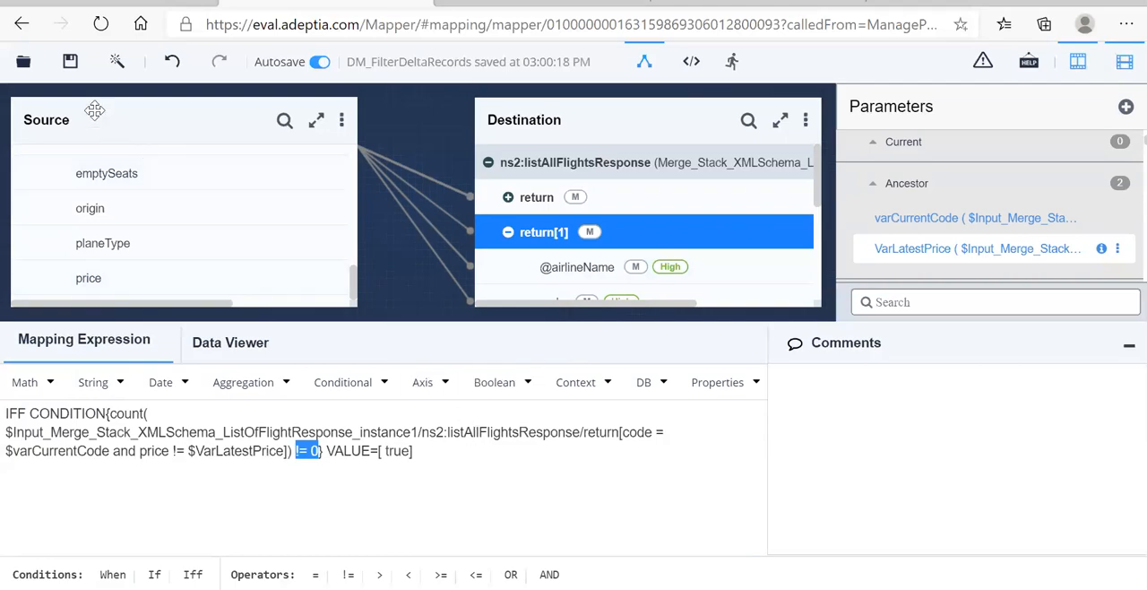
# Save the DM_FilterDeltaRecords mapping and open it in the debugger for testing
pyautogui.click(70, 61)
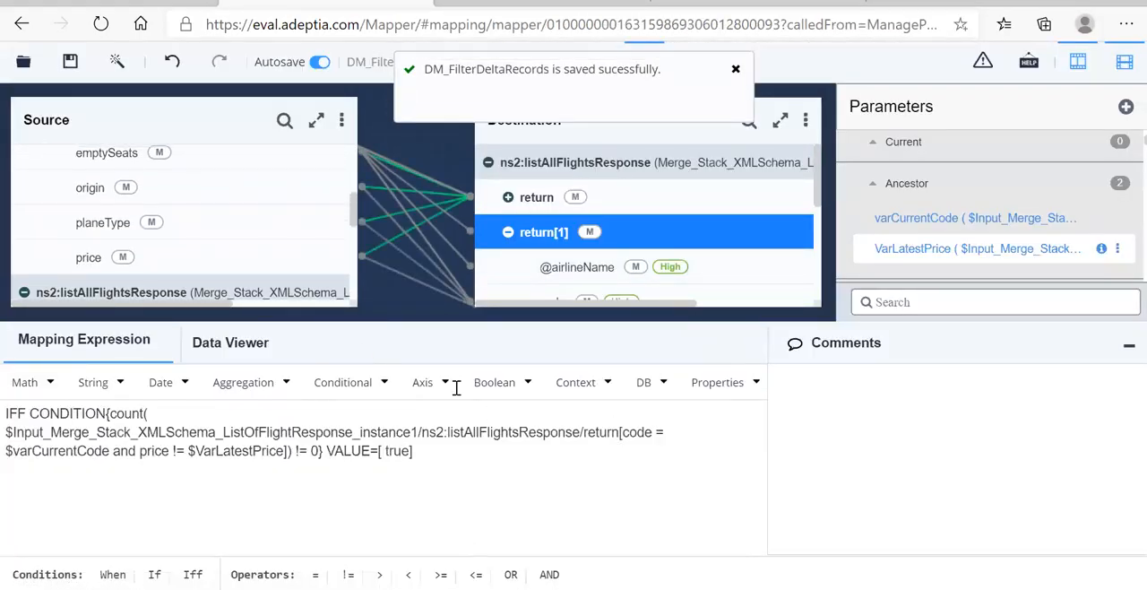
pyautogui.click(736, 70)
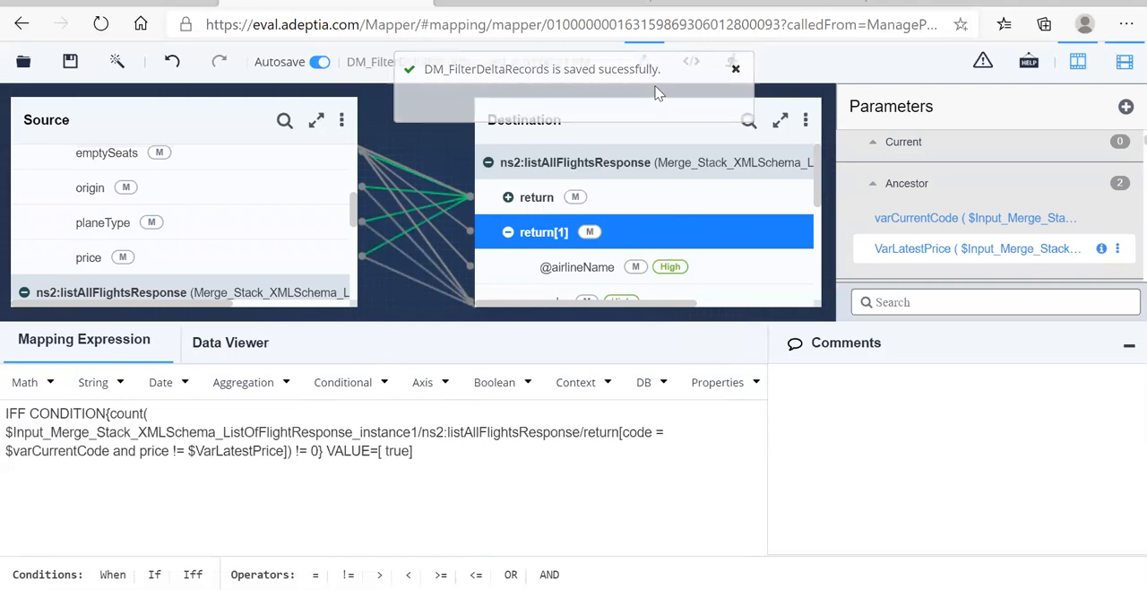
pyautogui.click(730, 70)
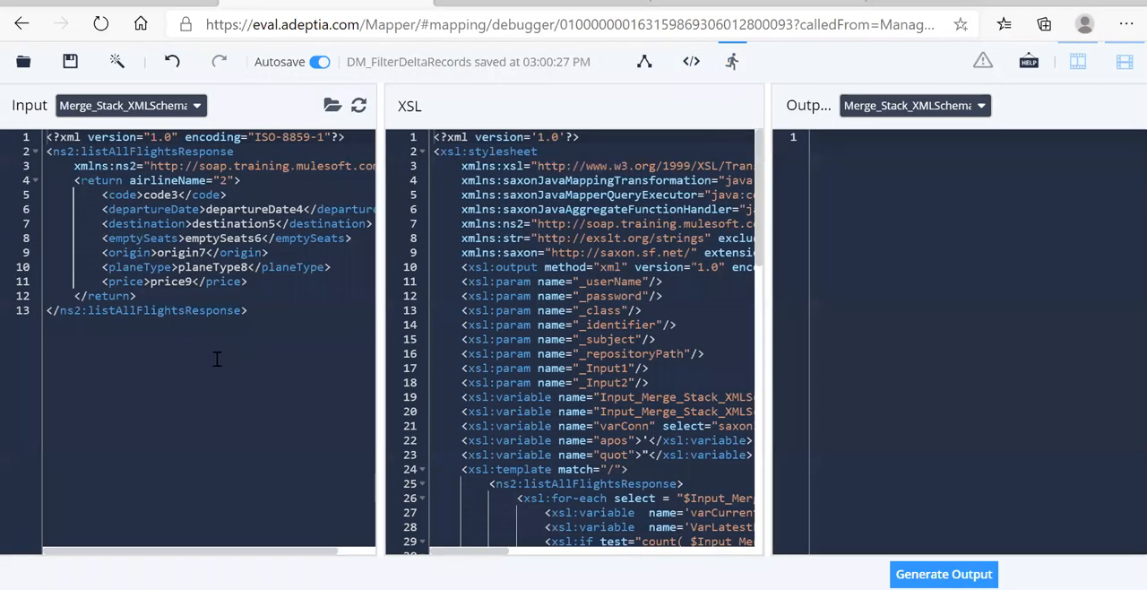
# Replace the first source's test input with the New Master Data XML copied from the new 14 file in Notepad++
pyautogui.click(194, 105)
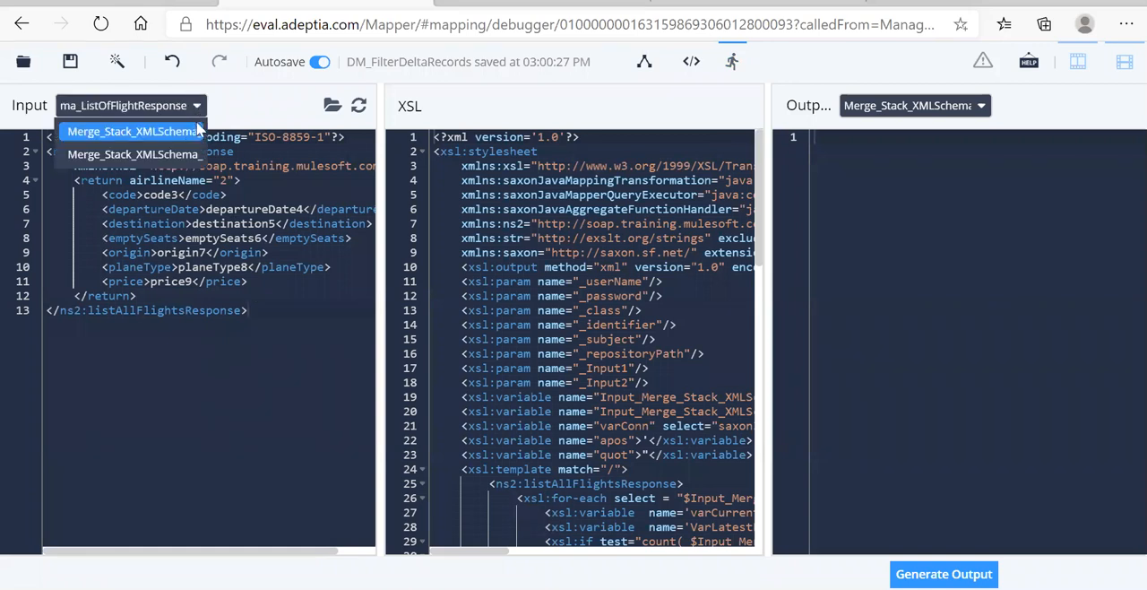
pyautogui.click(176, 128)
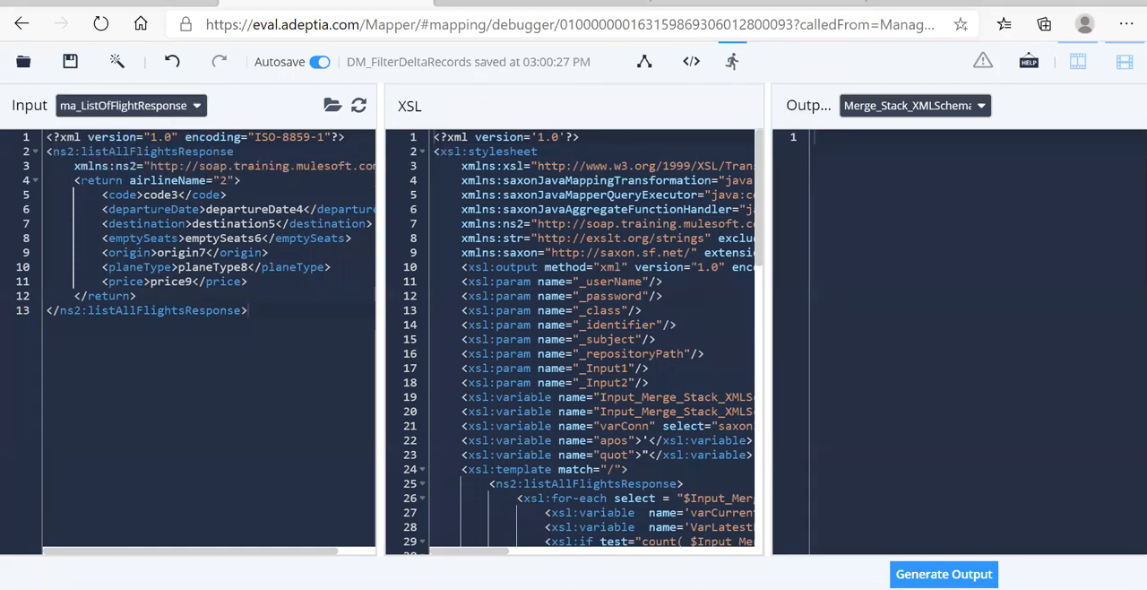
pyautogui.hotkey('alt', 'Tab')
pyautogui.scroll(-2, 428, 405)
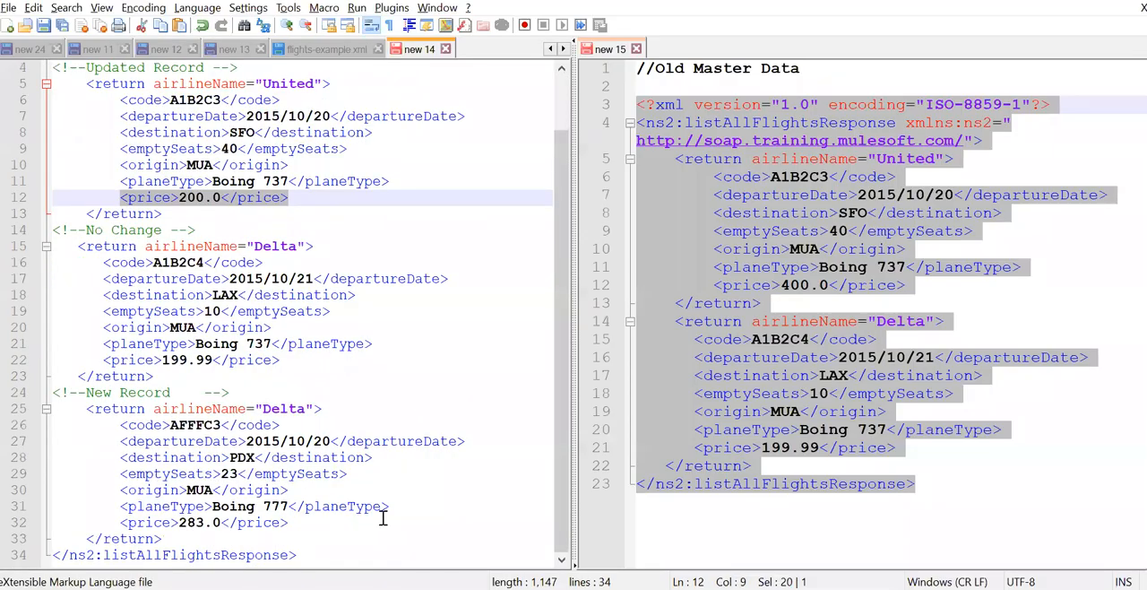
pyautogui.moveTo(329, 555); pyautogui.dragTo(26, 87)
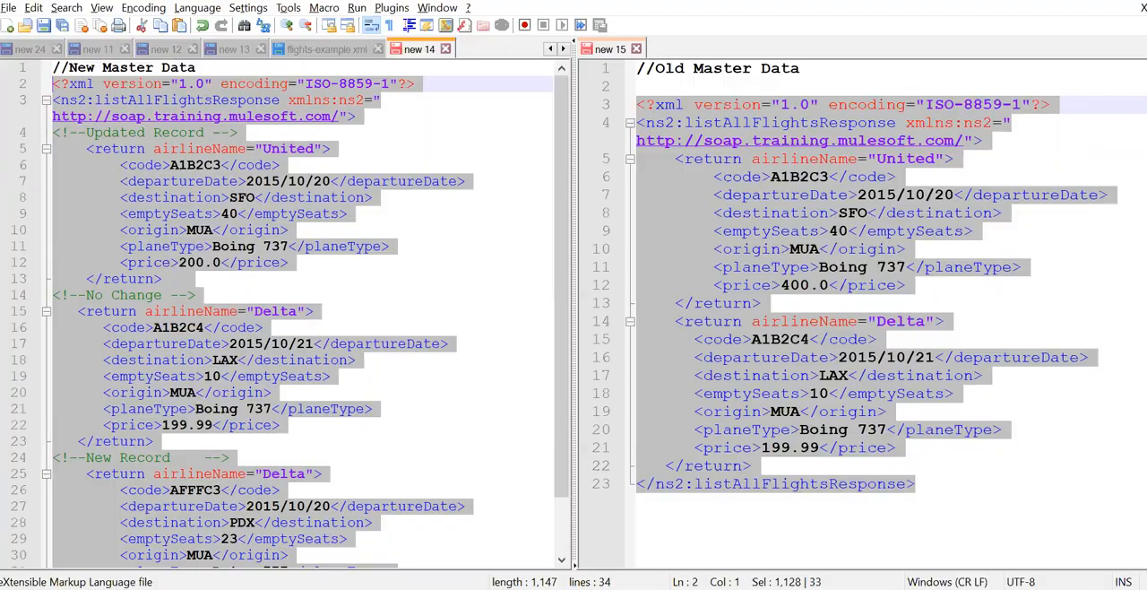
pyautogui.click(238, 585)
pyautogui.click(295, 338)
pyautogui.hotkey('ctrl', 'a')
pyautogui.hotkey('ctrl', 'v')
pyautogui.scroll(2, 330, 413)
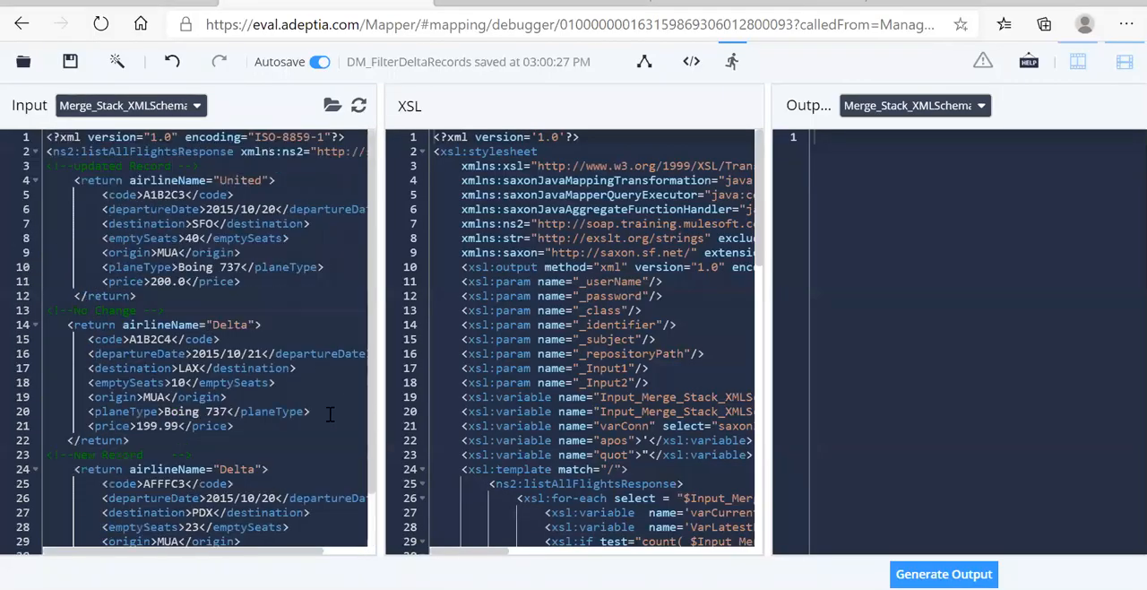
# Replace the second source's test input with the Old Master Data XML copied from the new 15 file in Notepad++
pyautogui.click(182, 105)
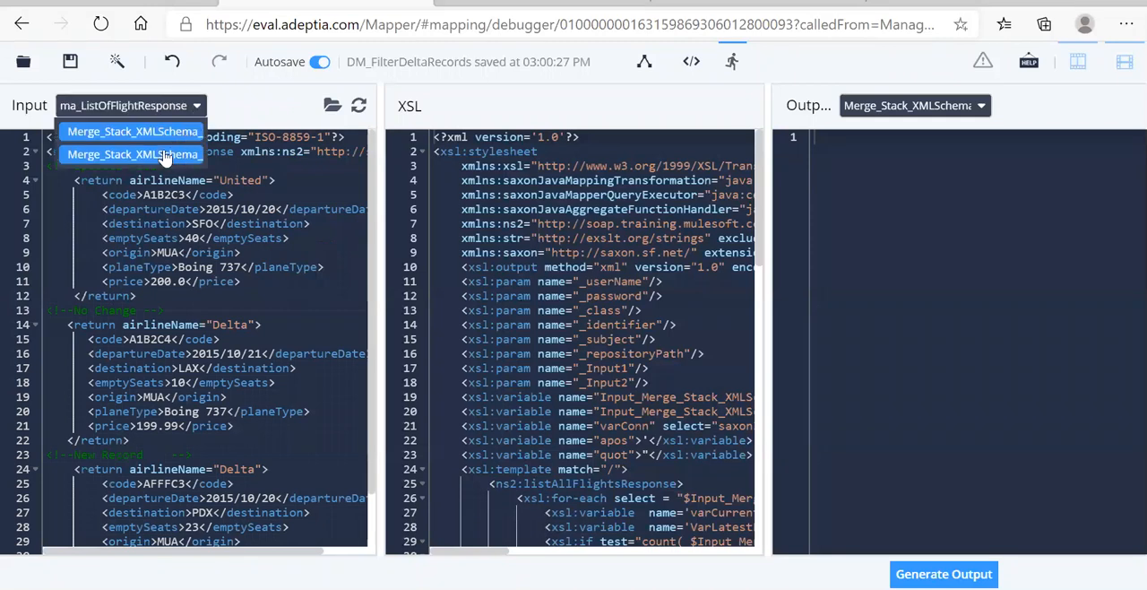
pyautogui.click(125, 153)
pyautogui.hotkey('alt', 'Tab')
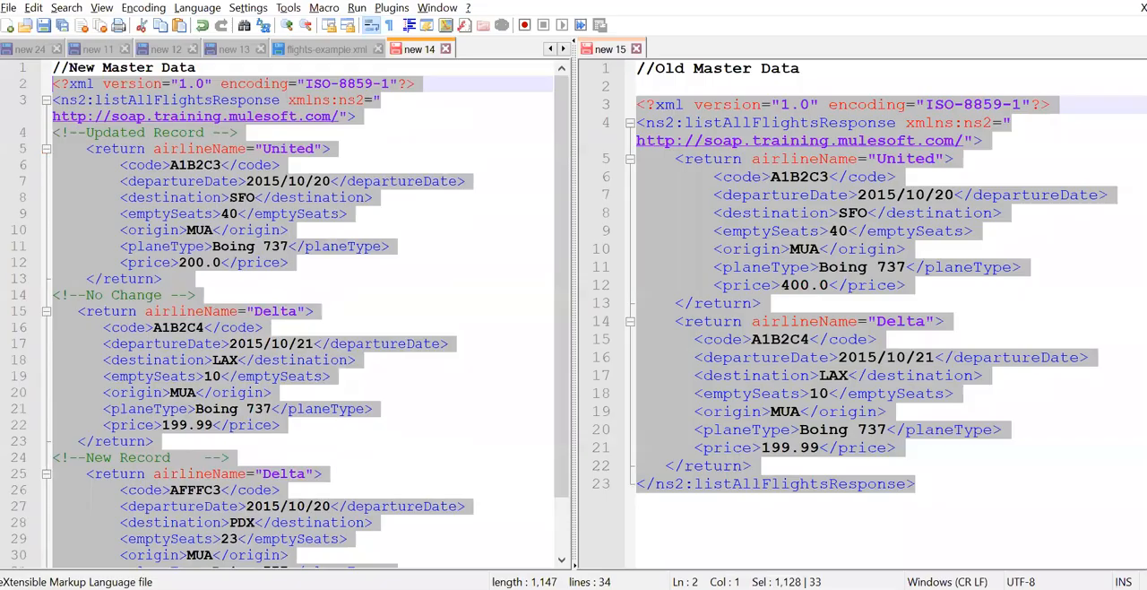
pyautogui.moveTo(935, 498); pyautogui.dragTo(533, 108)
pyautogui.hotkey('ctrl', 'c')
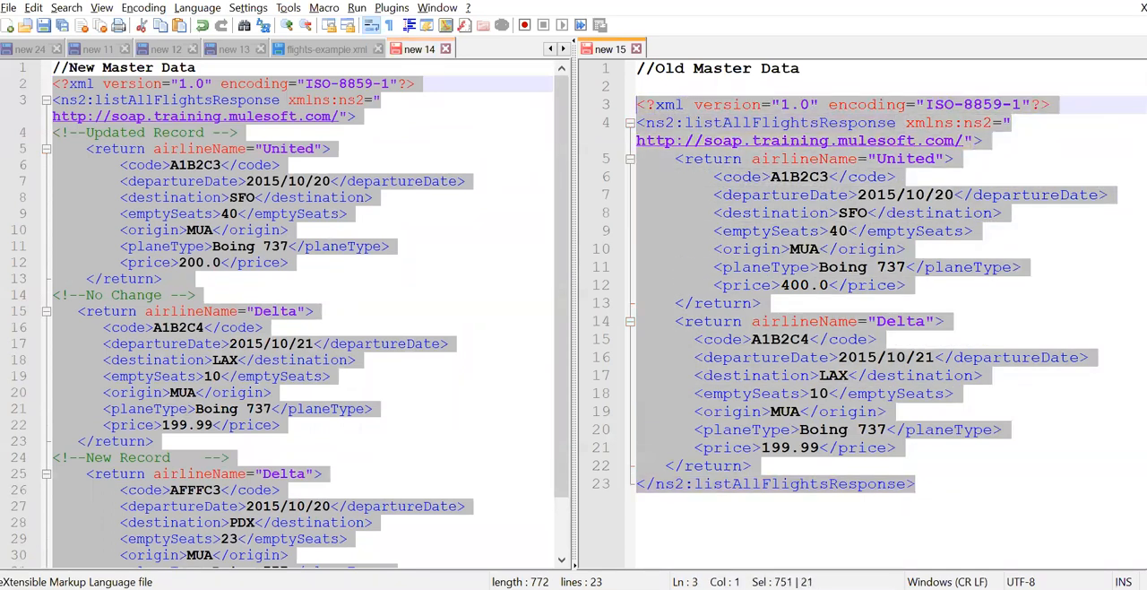
pyautogui.hotkey('alt', 'Tab')
pyautogui.hotkey('alt', 'Tab')
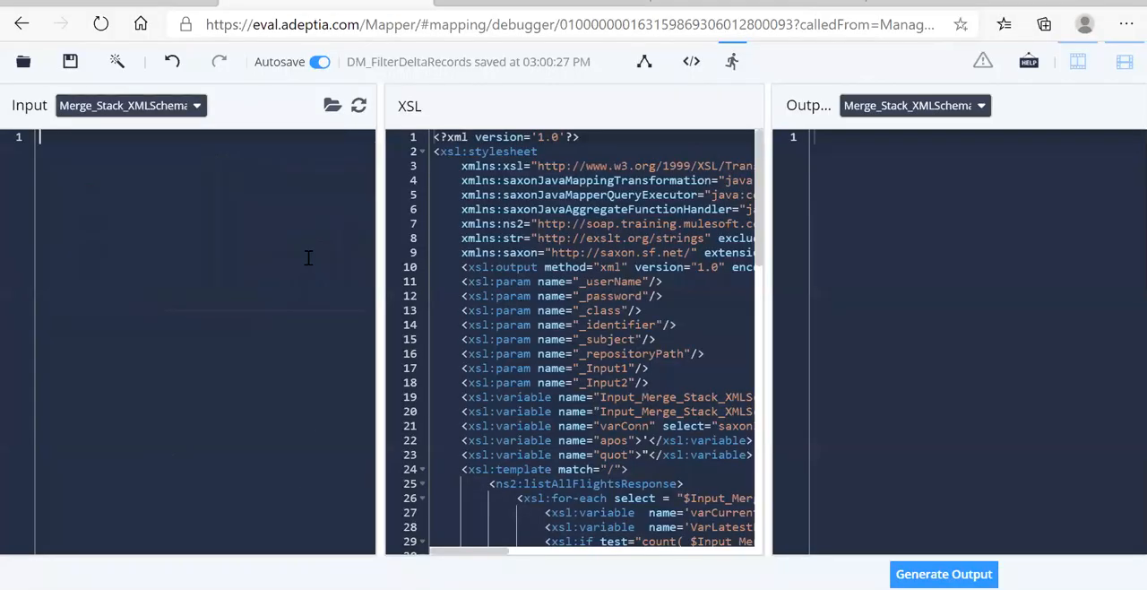
pyautogui.hotkey('ctrl', 'v')
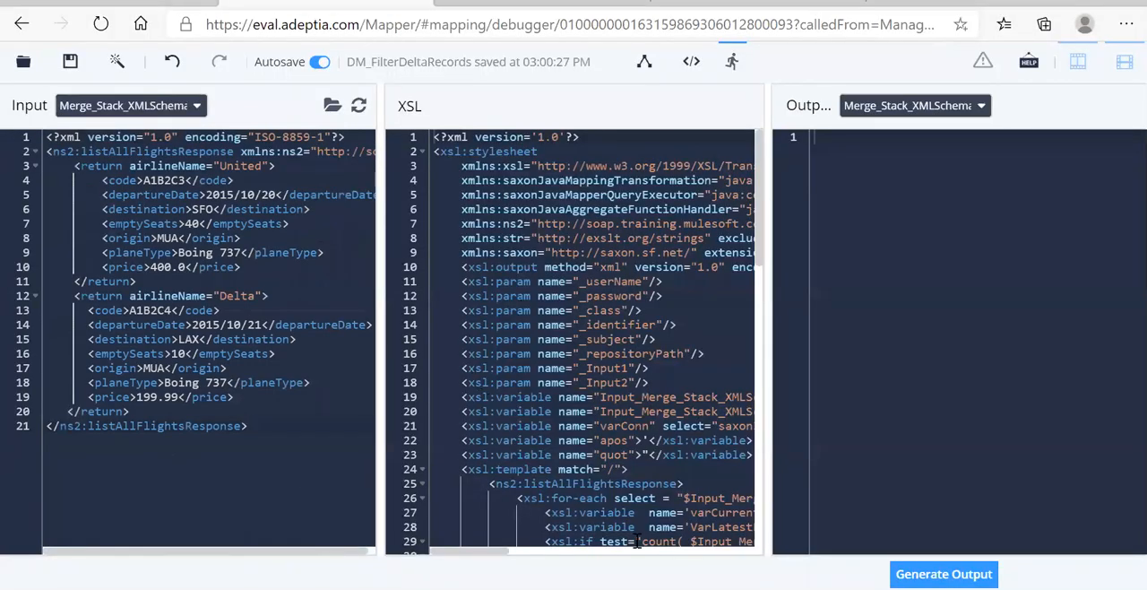
# Generate the mapping output, review the returned flight records, and collapse the error list
pyautogui.click(943, 575)
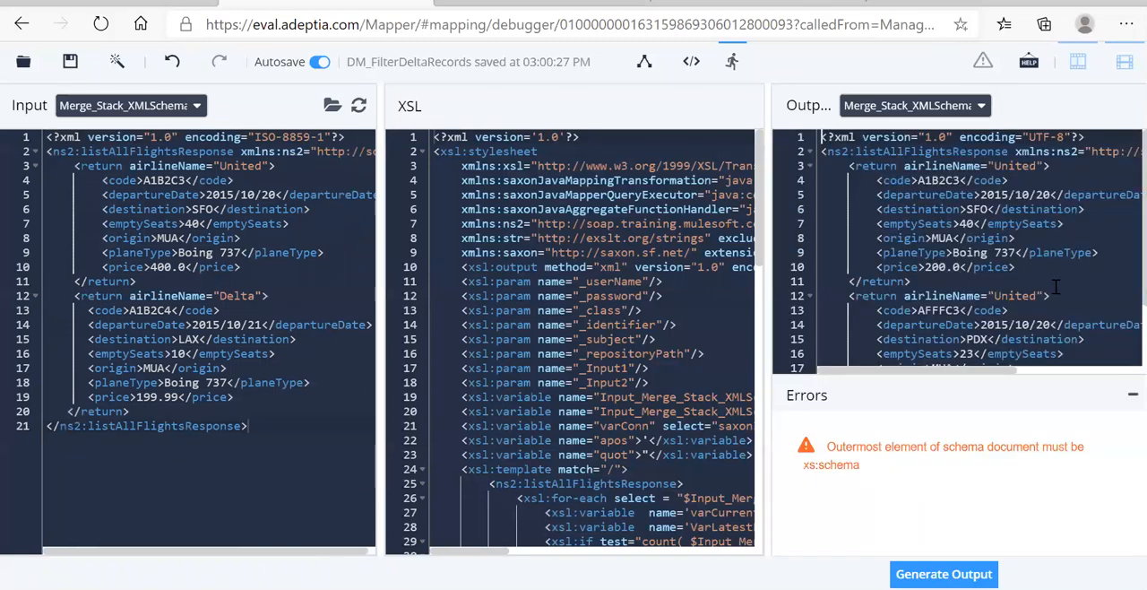
pyautogui.scroll(-2, 1058, 279)
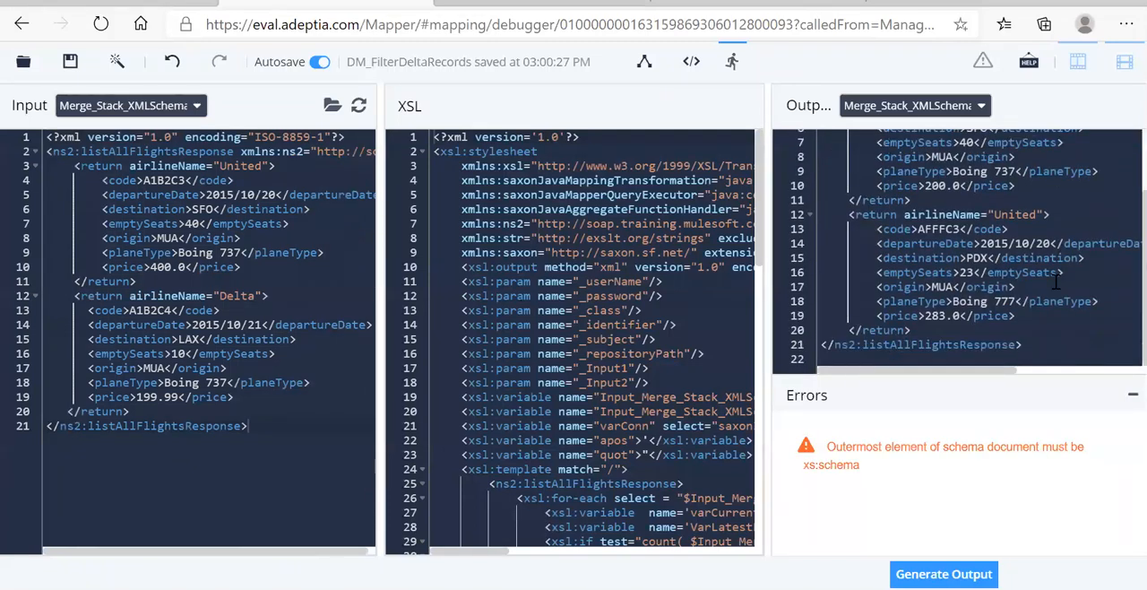
pyautogui.scroll(3, 1031, 301)
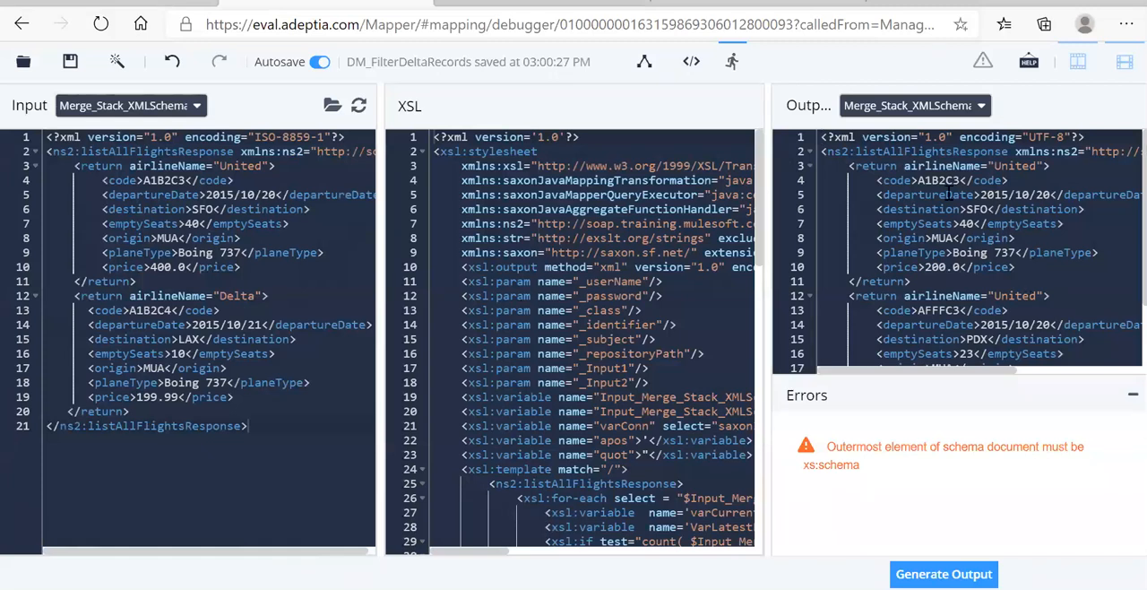
pyautogui.click(1133, 395)
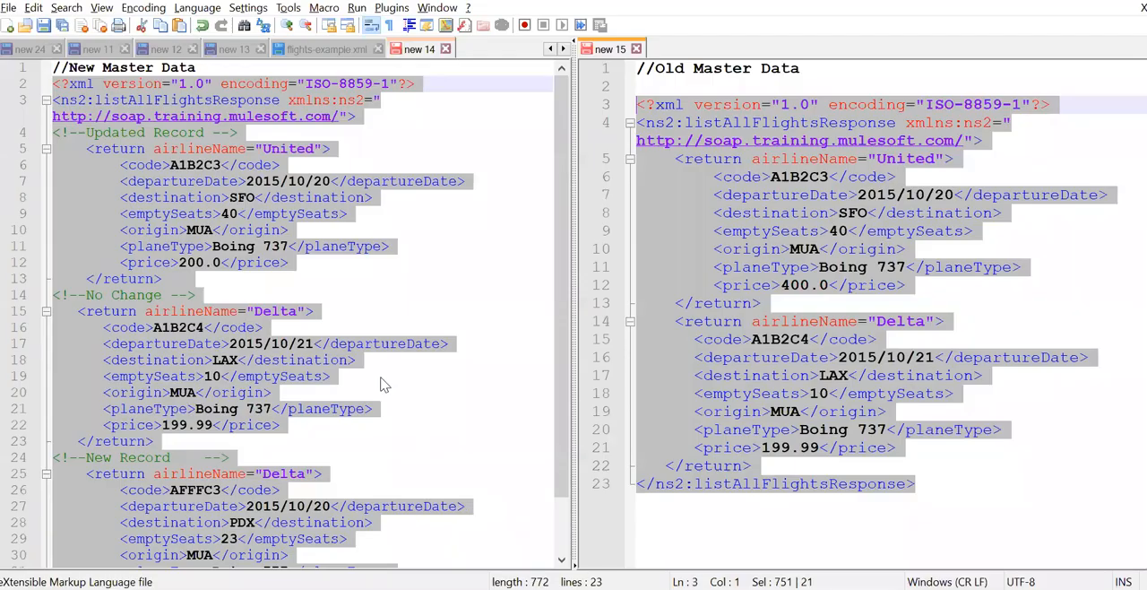
# In Notepad++, compare the United record's flight code in the New Master Data with its counterpart in the Old Master Data
pyautogui.click(431, 295)
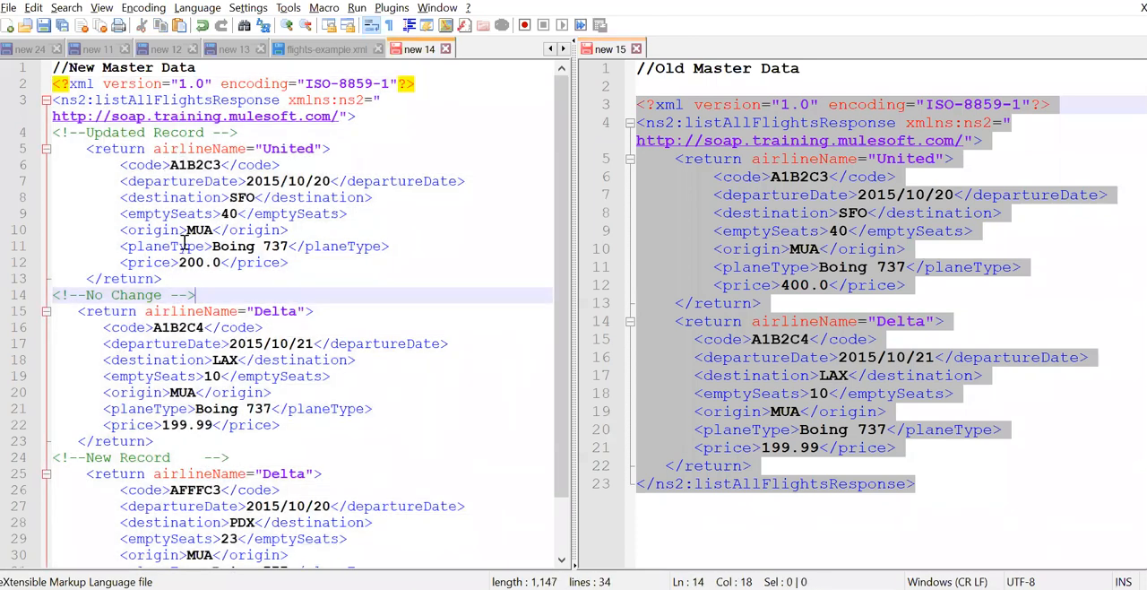
pyautogui.moveTo(182, 280); pyautogui.dragTo(52, 148)
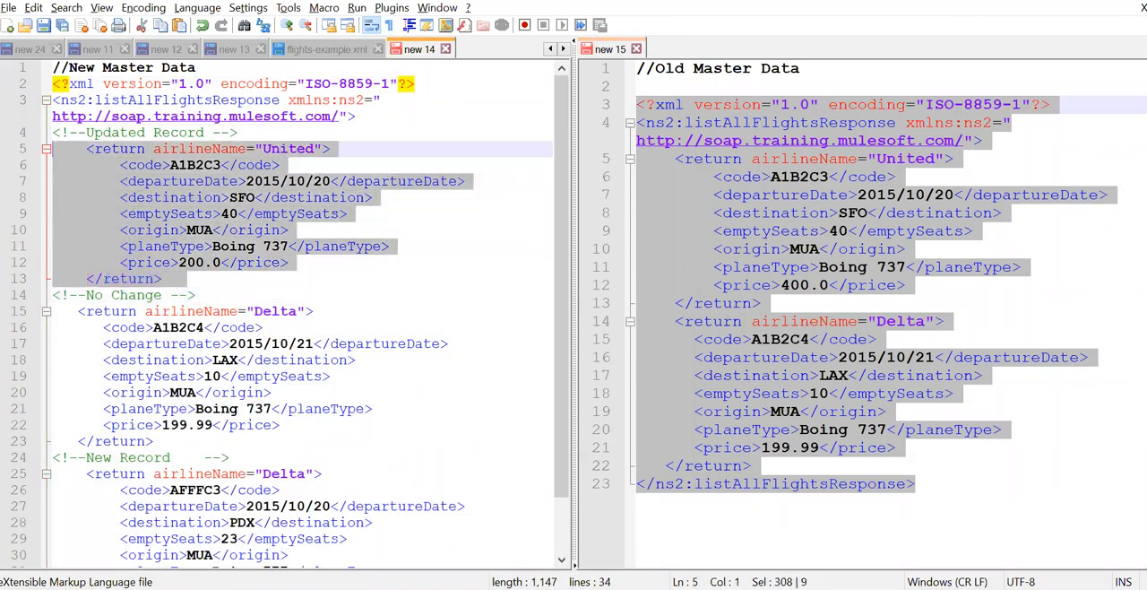
pyautogui.doubleClick(211, 167)
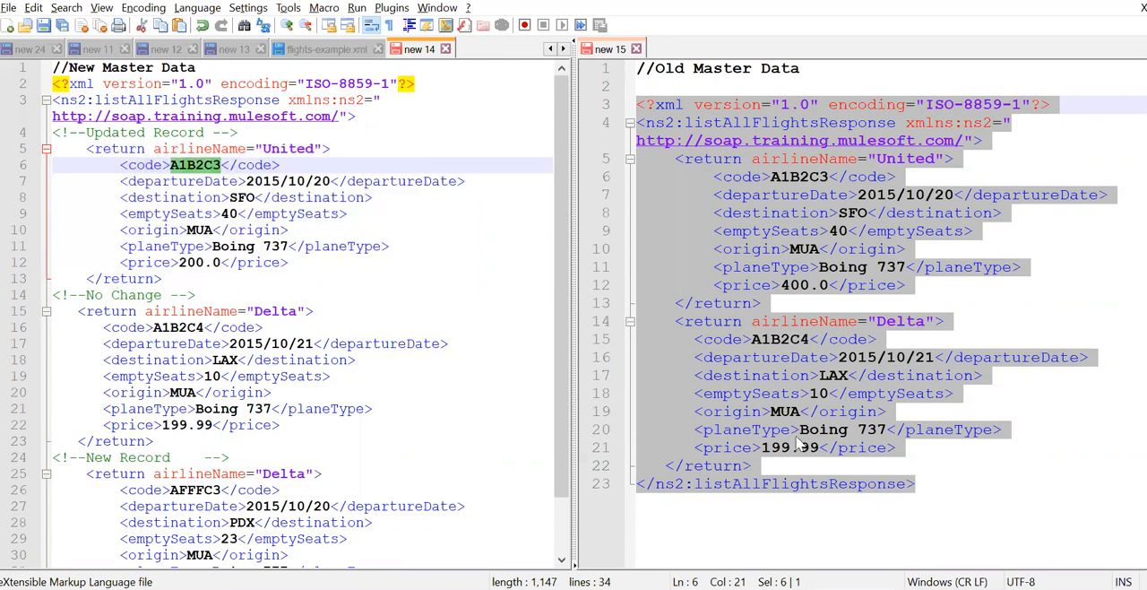
pyautogui.doubleClick(799, 177)
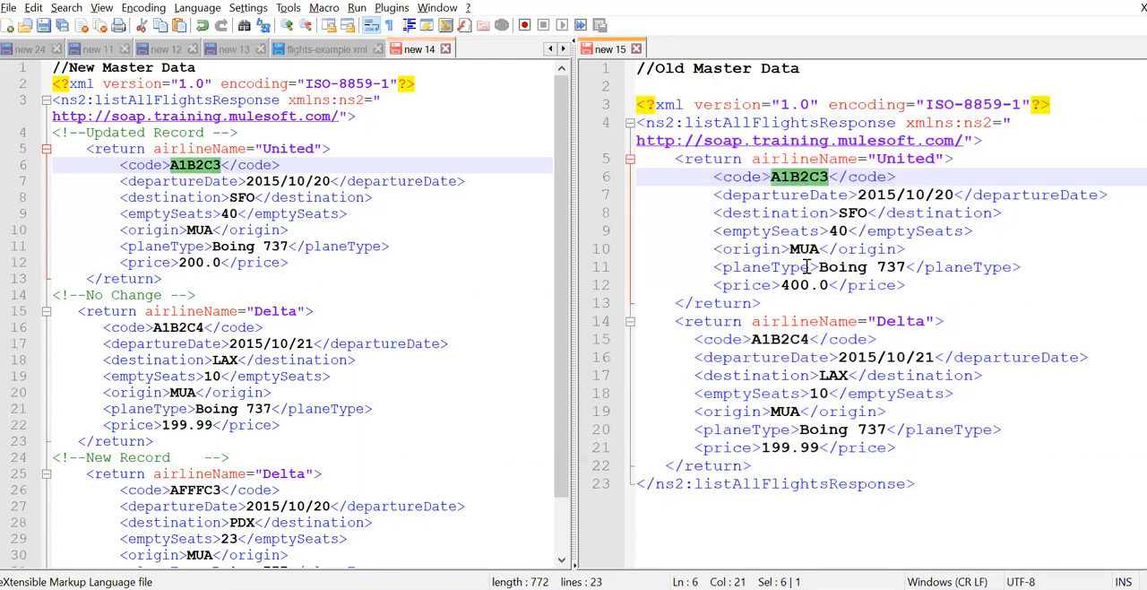
# Compare the United price, the unchanged Delta record and the new Delta record between the New and Old Master Data files
pyautogui.moveTo(830, 286); pyautogui.dragTo(780, 286)
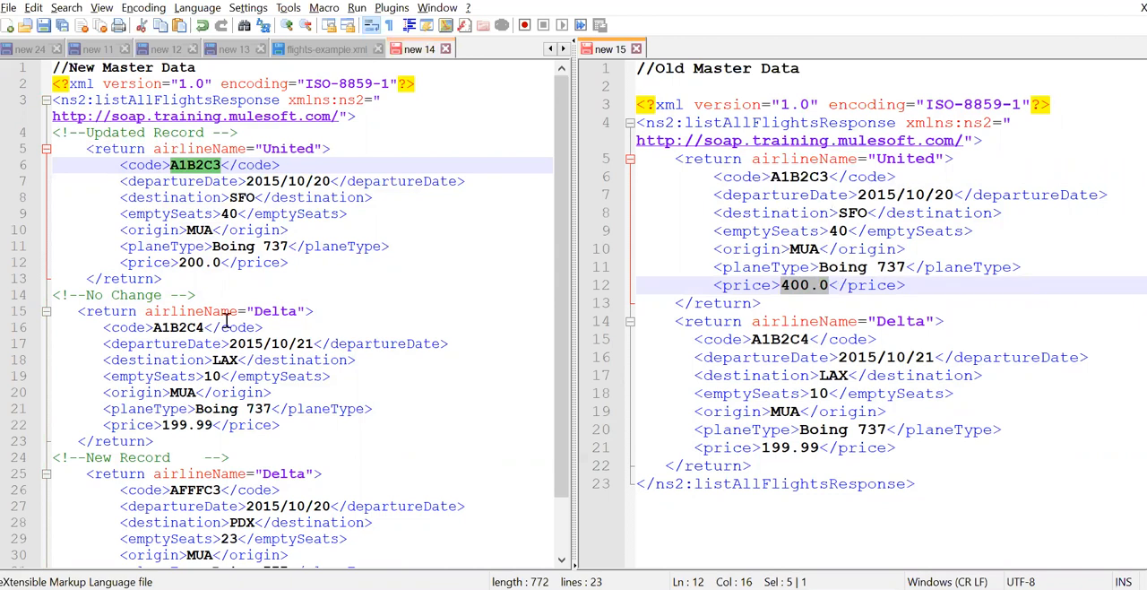
pyautogui.scroll(-1, 158, 323)
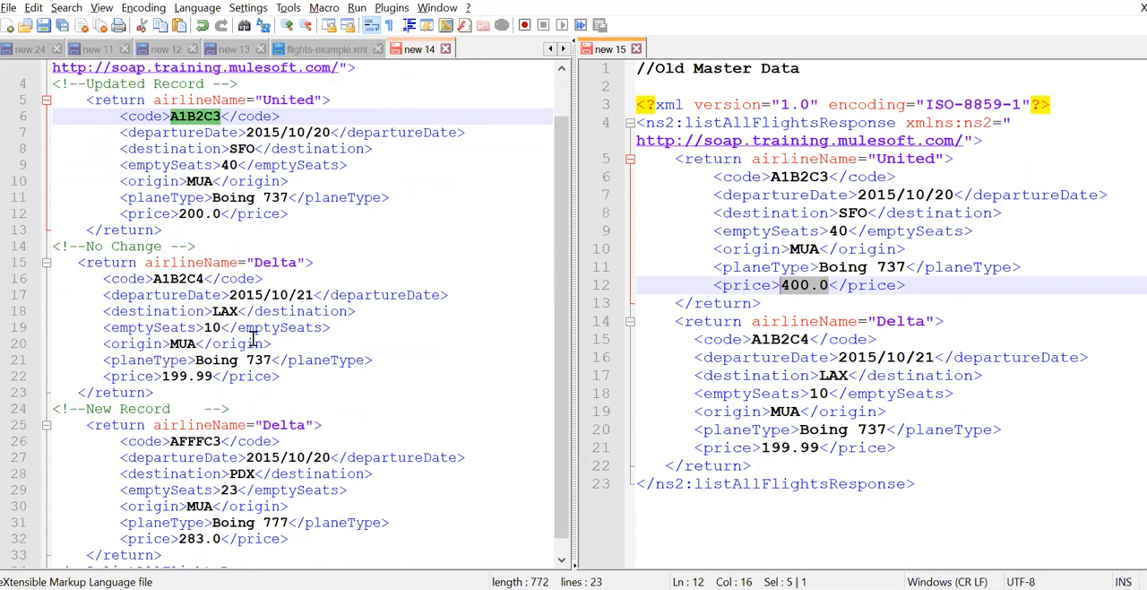
pyautogui.scroll(-1, 199, 336)
pyautogui.doubleClick(225, 295)
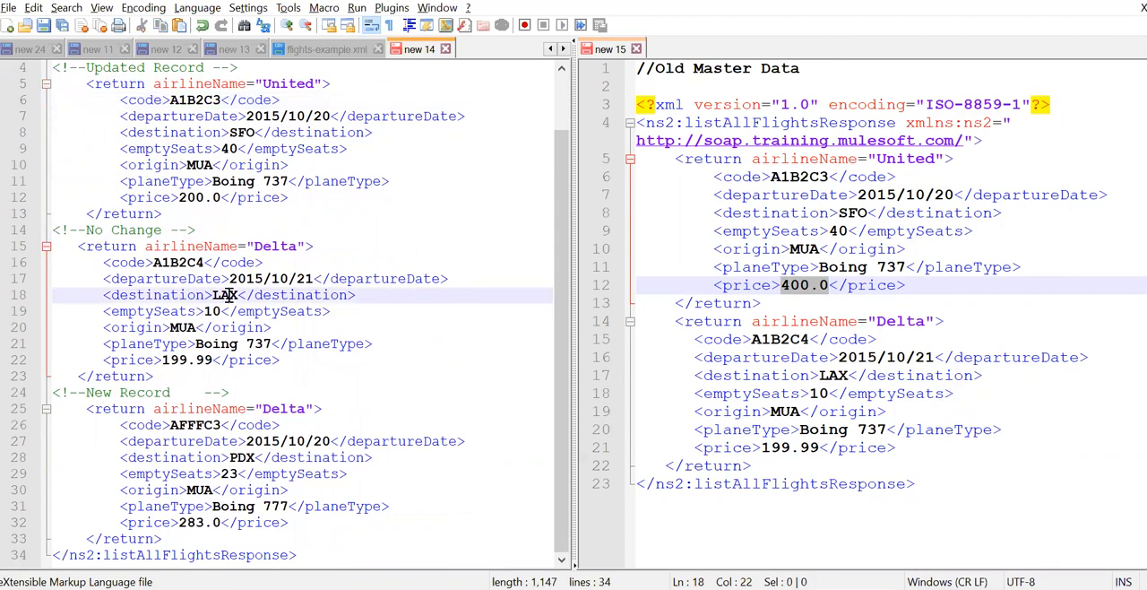
pyautogui.moveTo(907, 454); pyautogui.dragTo(617, 339)
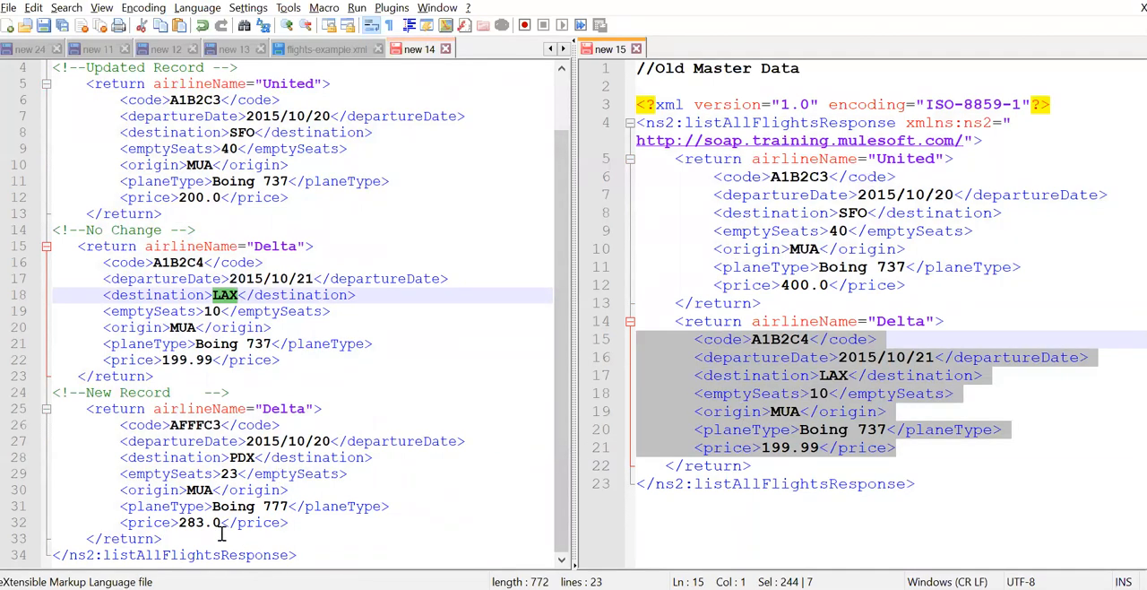
pyautogui.moveTo(190, 537); pyautogui.dragTo(52, 408)
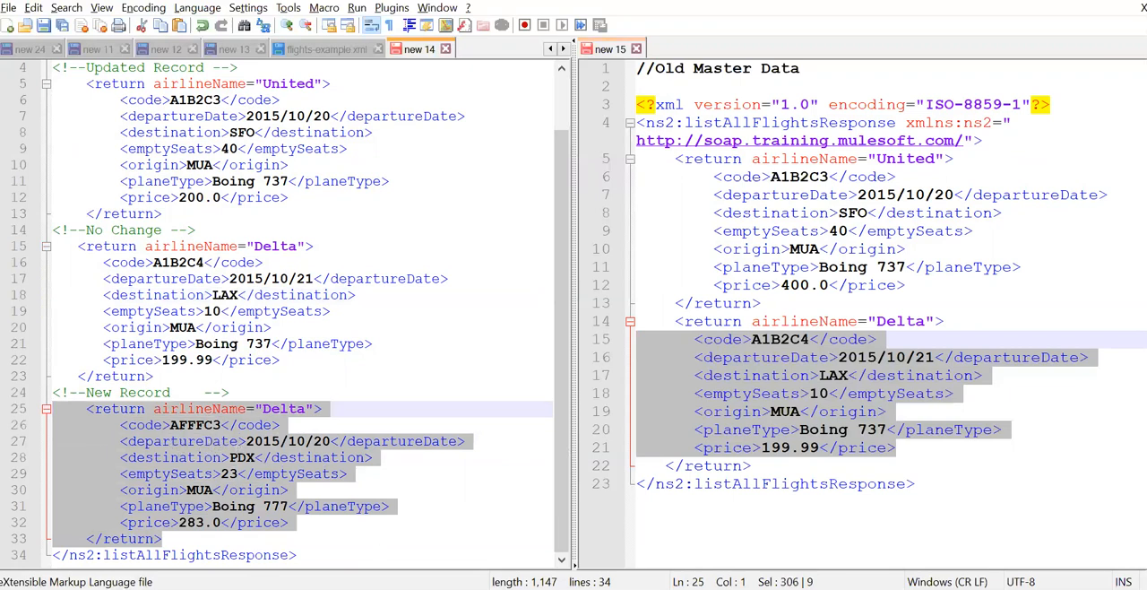
# Switch to the Adeptia debugger and examine both returned flight records in the output, including the second record's airline name
pyautogui.hotkey('alt', 'Tab')
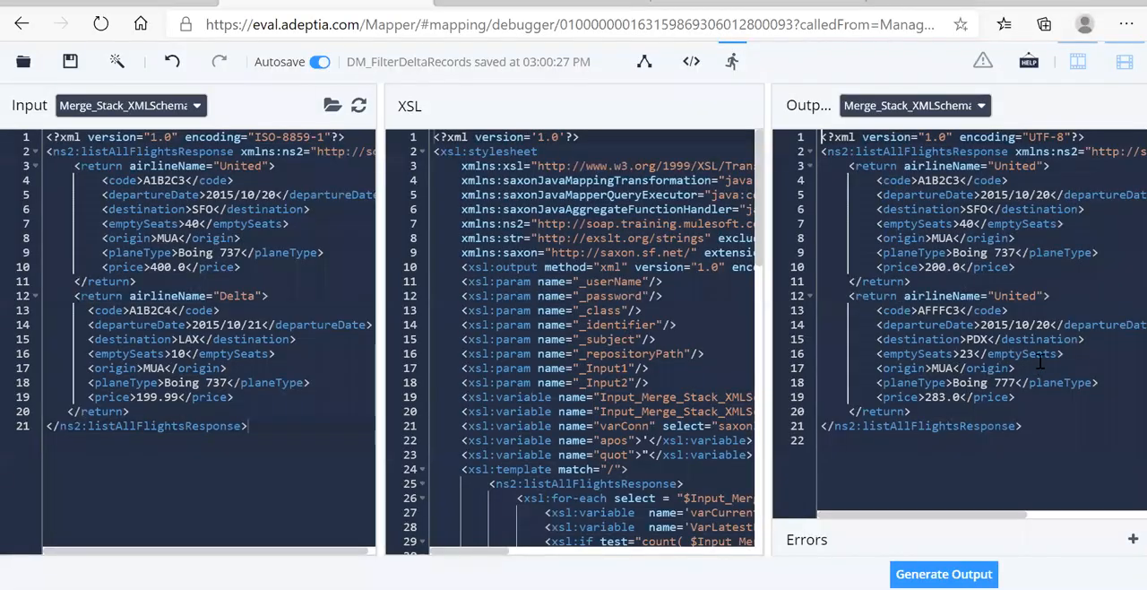
pyautogui.click(941, 313)
pyautogui.doubleClick(937, 312)
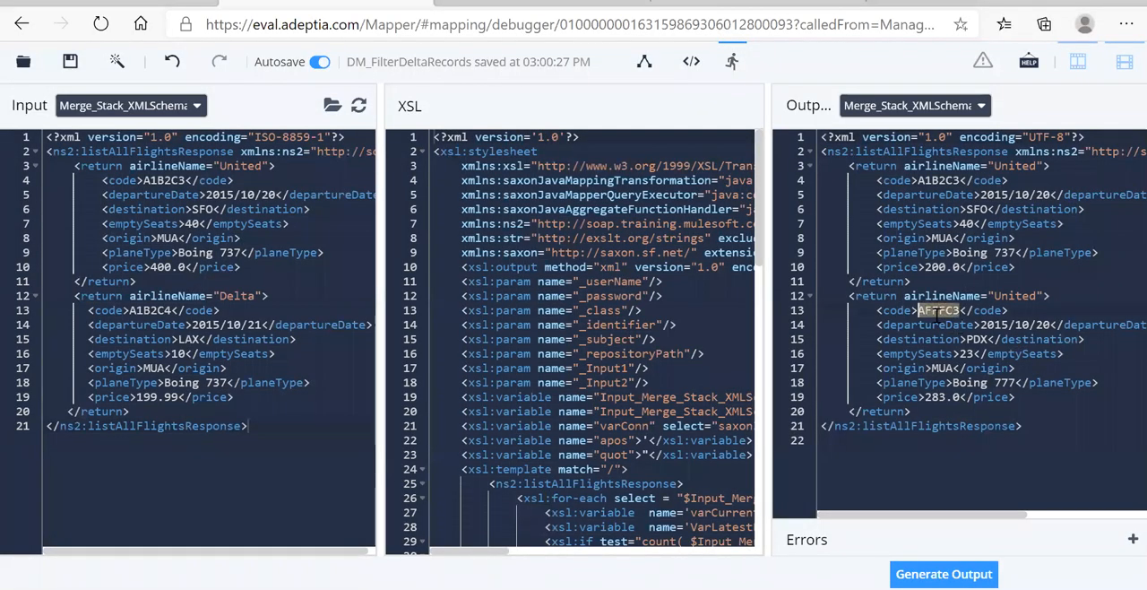
pyautogui.moveTo(920, 419); pyautogui.dragTo(858, 299)
pyautogui.moveTo(937, 285); pyautogui.dragTo(780, 166)
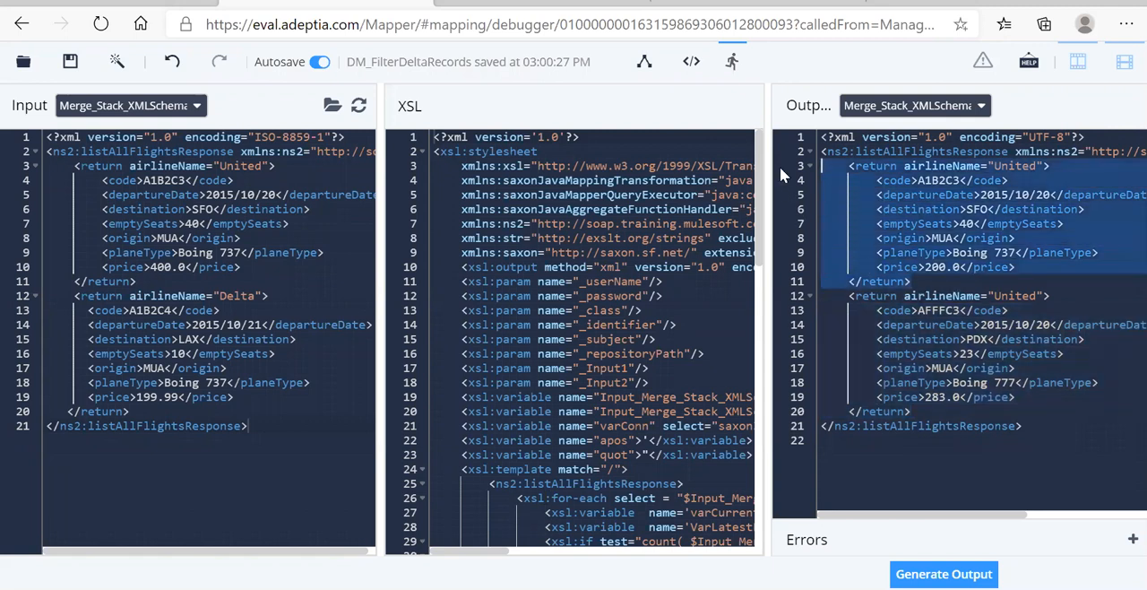
pyautogui.click(1066, 302)
pyautogui.doubleClick(938, 298)
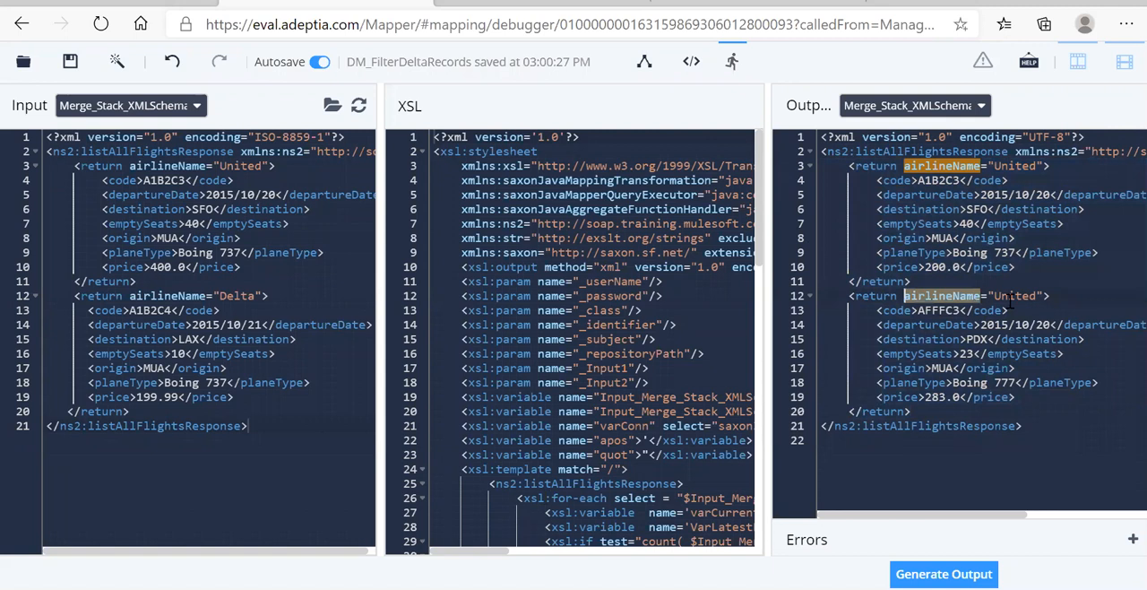
pyautogui.doubleClick(1015, 296)
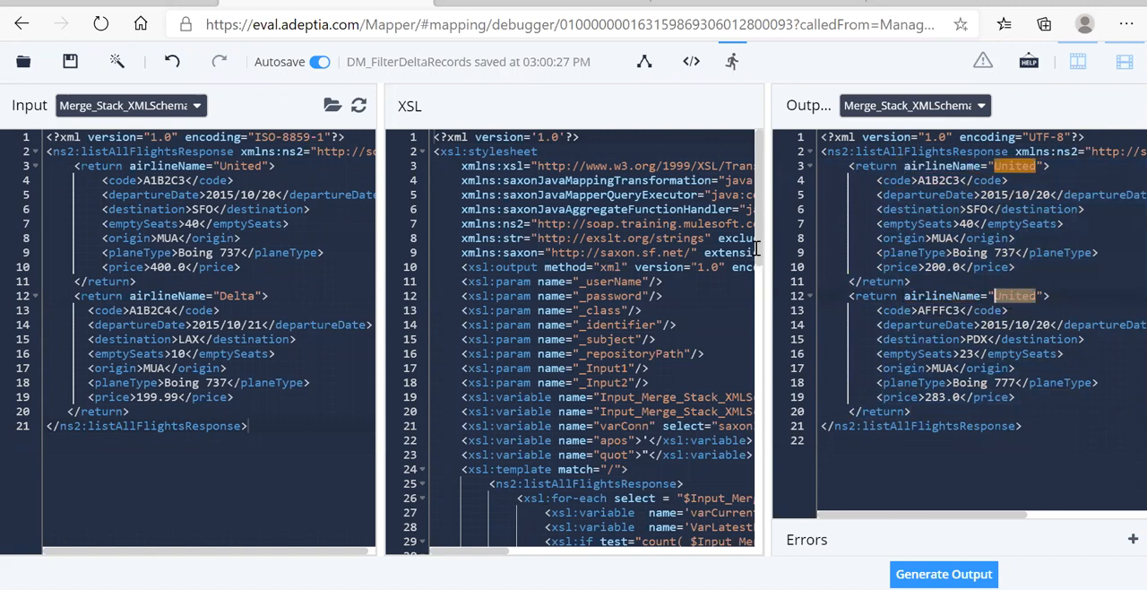
pyautogui.click(645, 61)
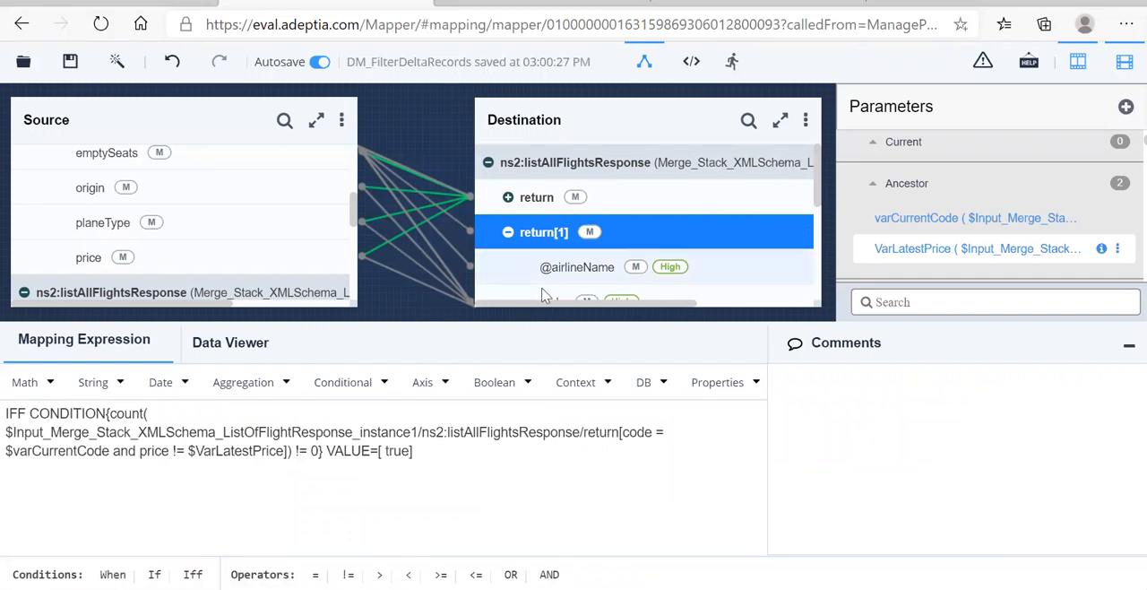
pyautogui.scroll(-1, 577, 273)
pyautogui.click(710, 233)
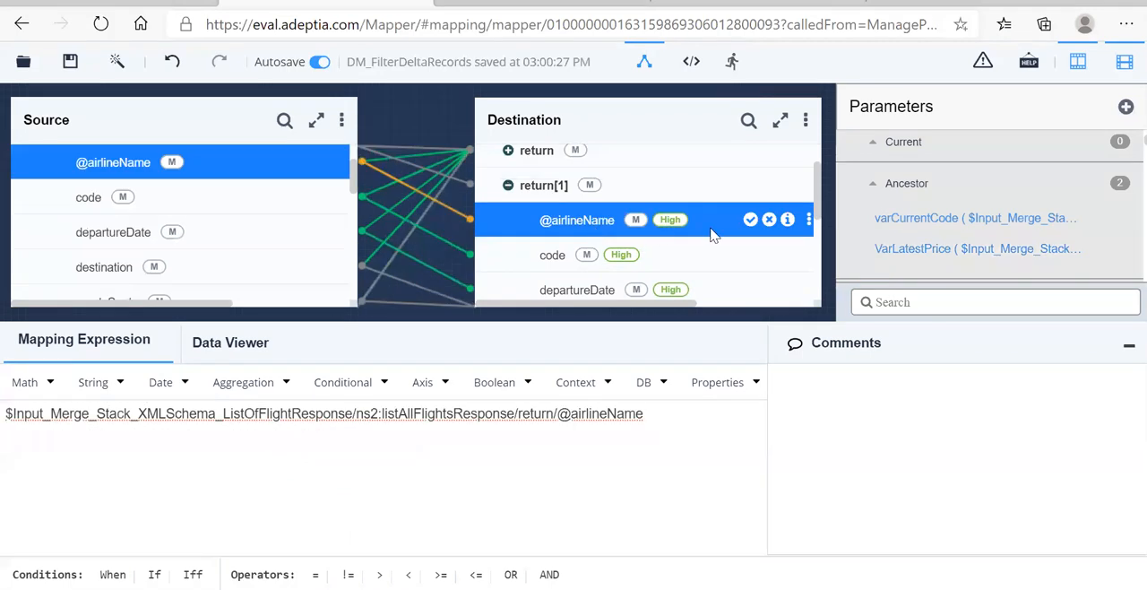
pyautogui.click(809, 220)
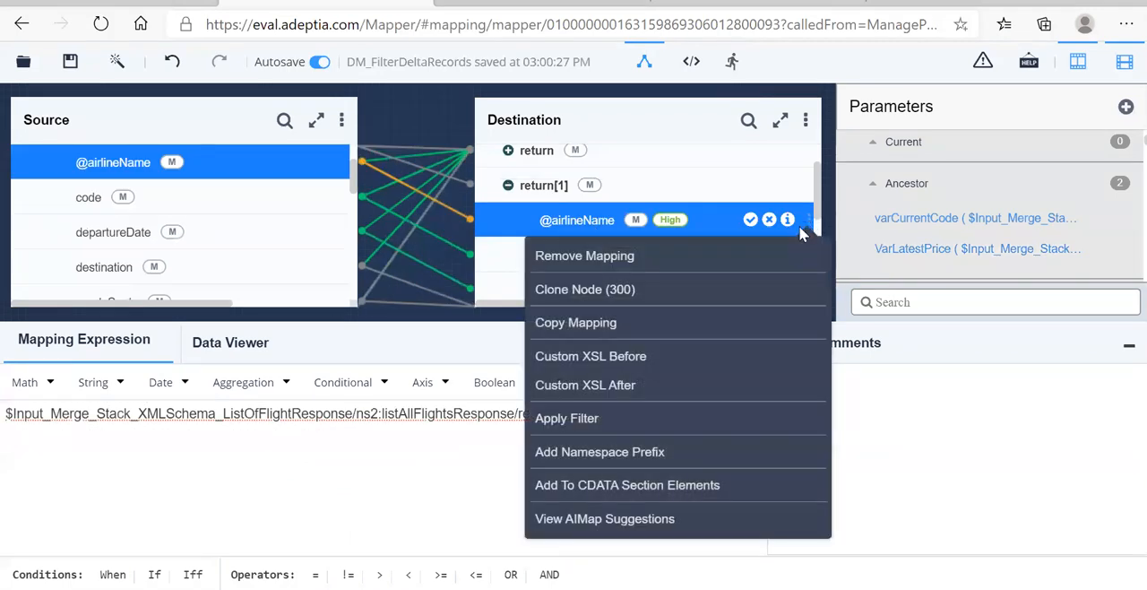
pyautogui.click(626, 258)
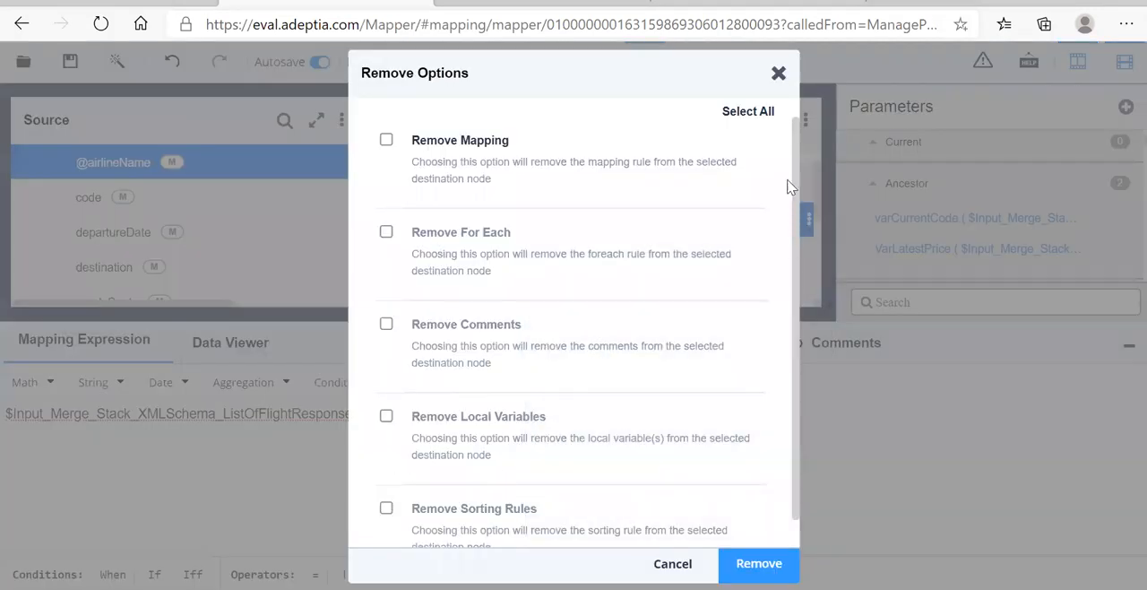
pyautogui.click(778, 72)
pyautogui.moveTo(554, 413); pyautogui.dragTo(3, 413)
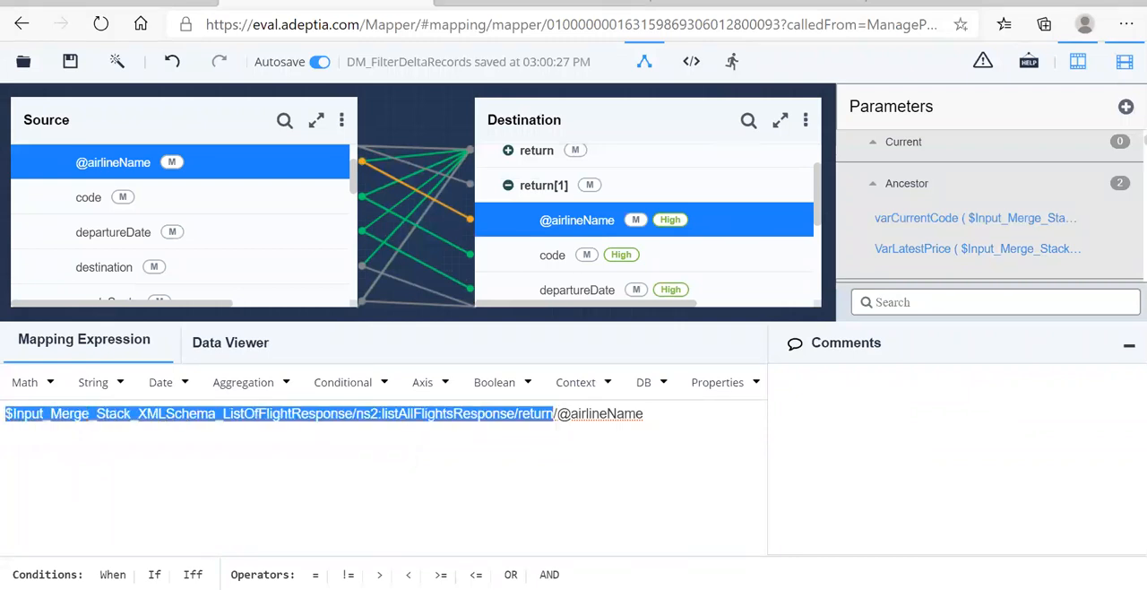
pyautogui.press('BackSpace')
pyautogui.write('.')
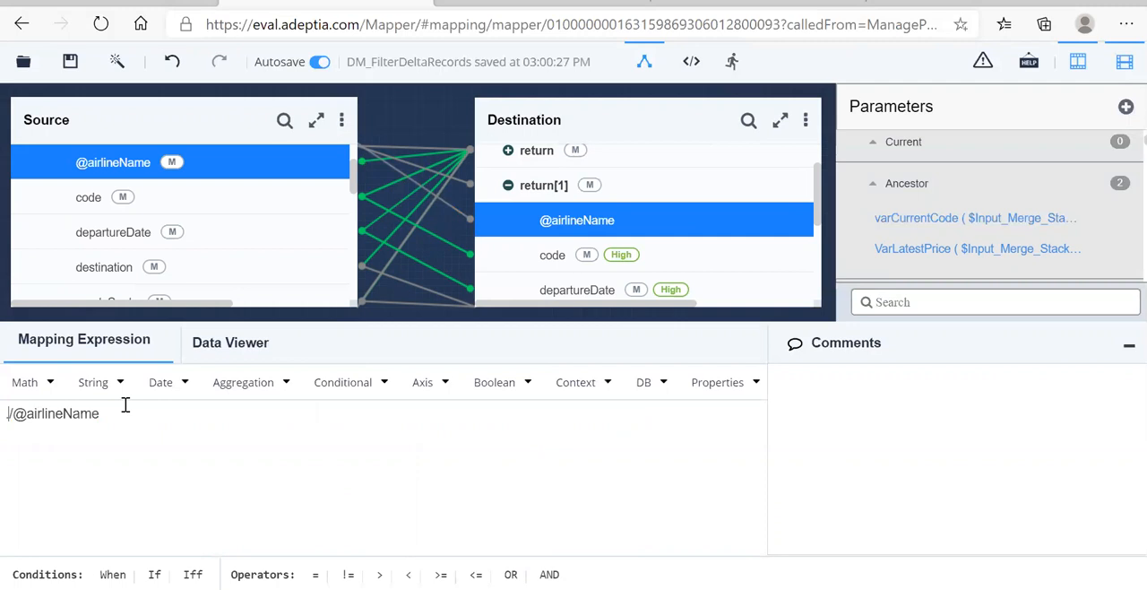
pyautogui.moveTo(112, 414); pyautogui.dragTo(4, 414)
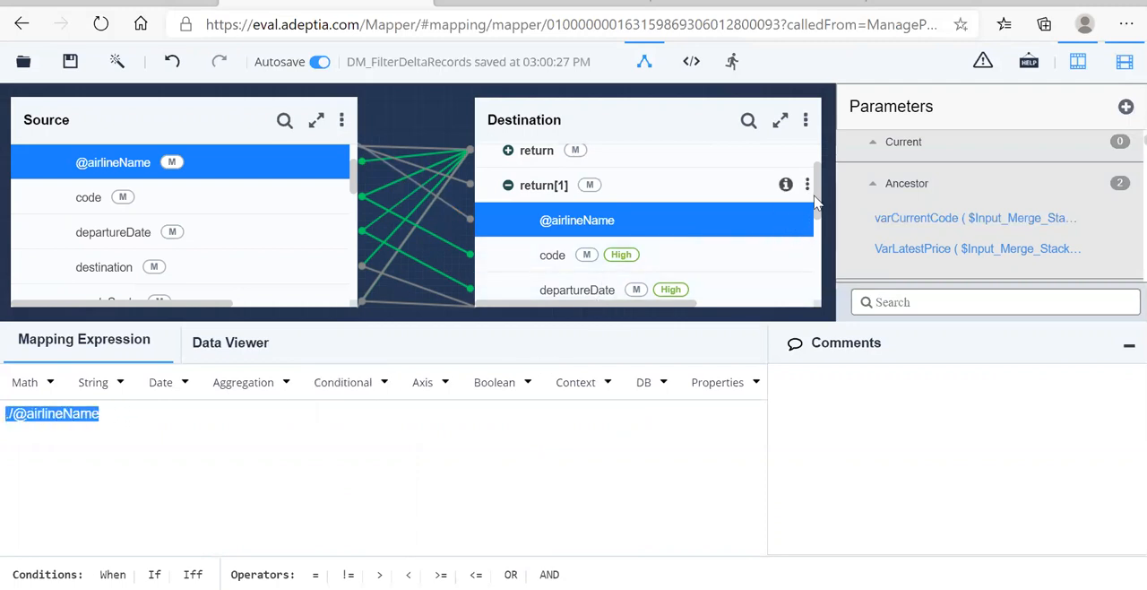
pyautogui.moveTo(819, 202); pyautogui.dragTo(818, 169)
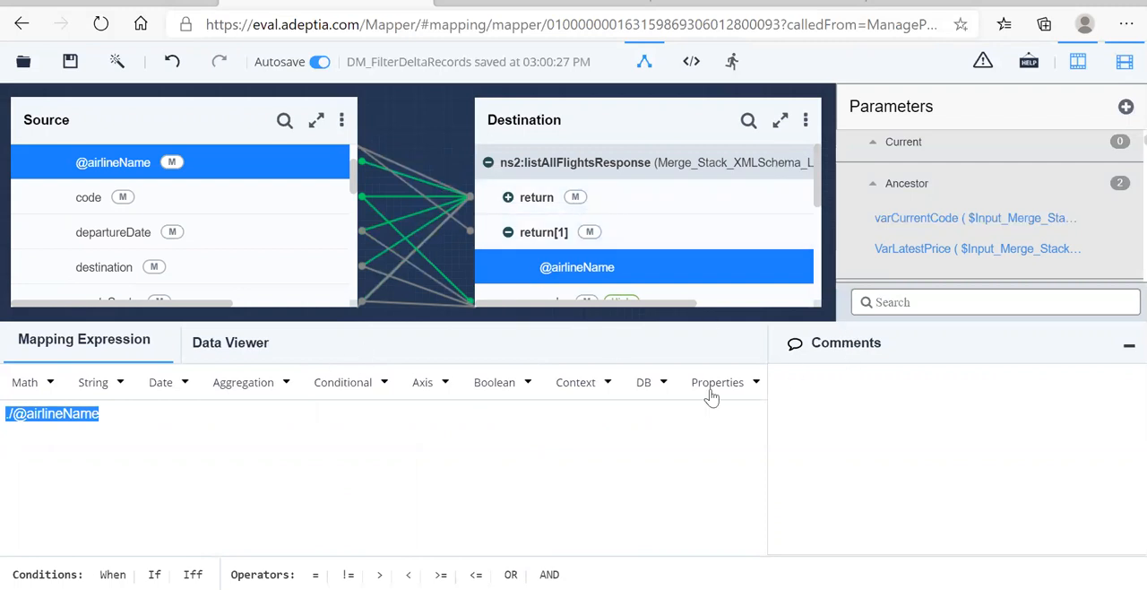
pyautogui.click(77, 77)
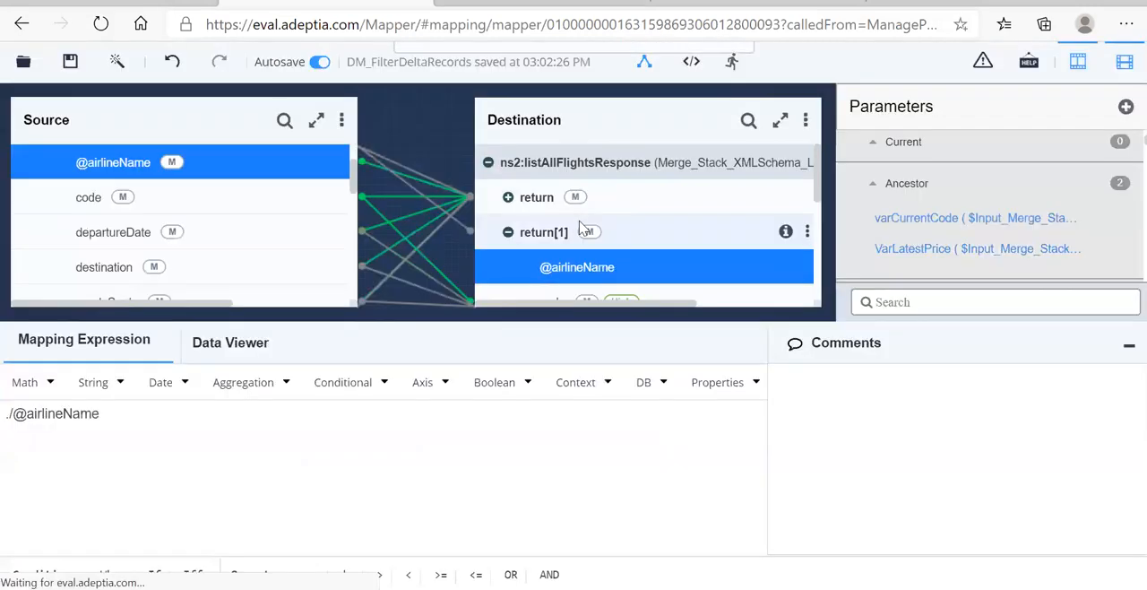
pyautogui.click(807, 199)
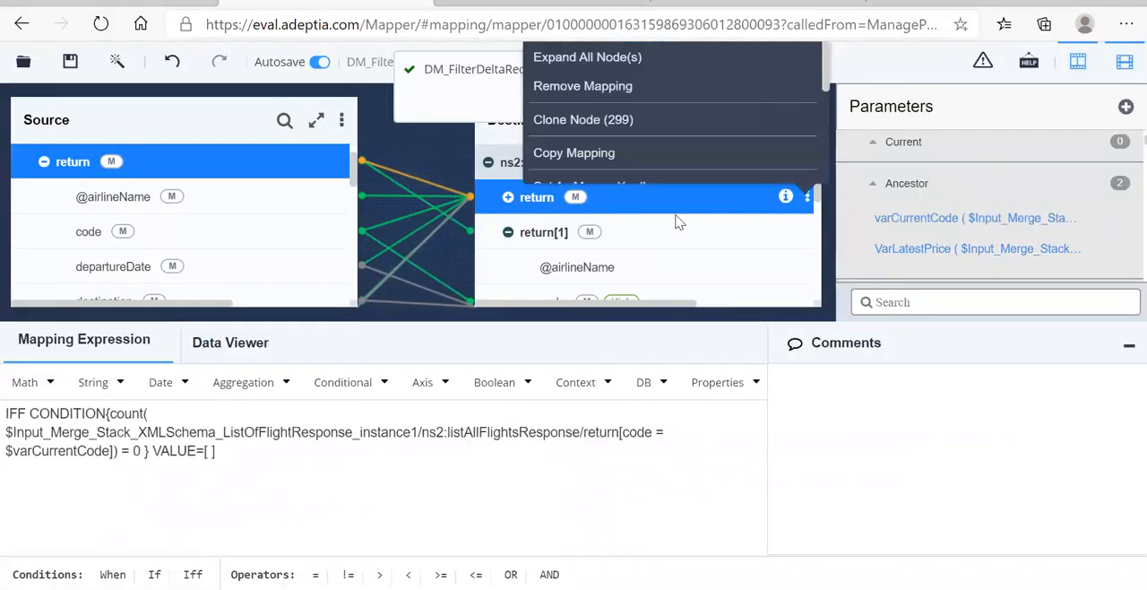
pyautogui.click(508, 198)
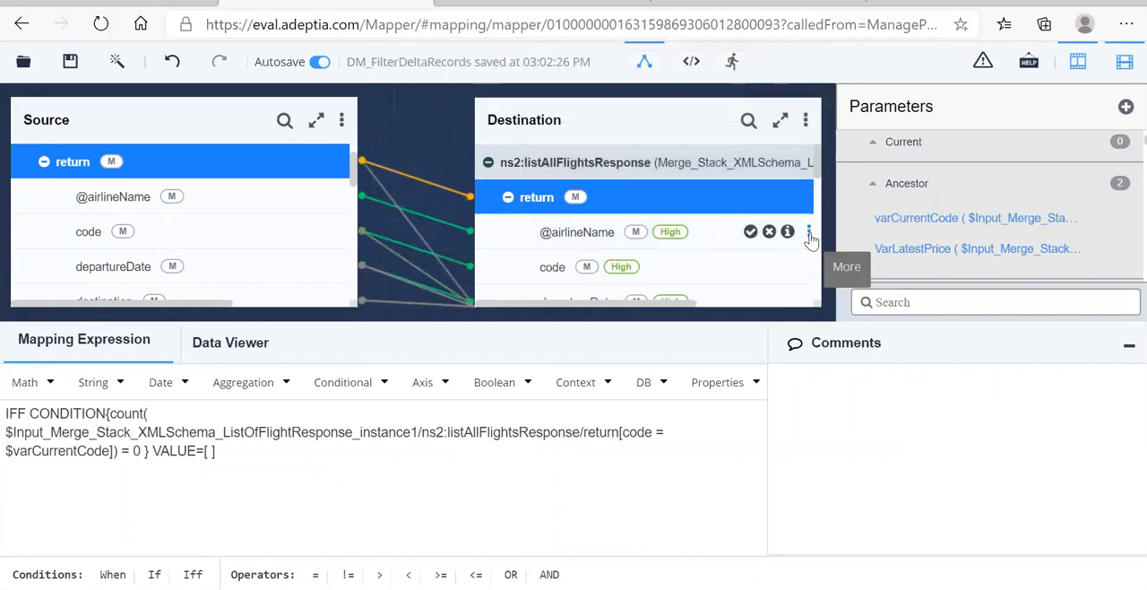
pyautogui.click(560, 235)
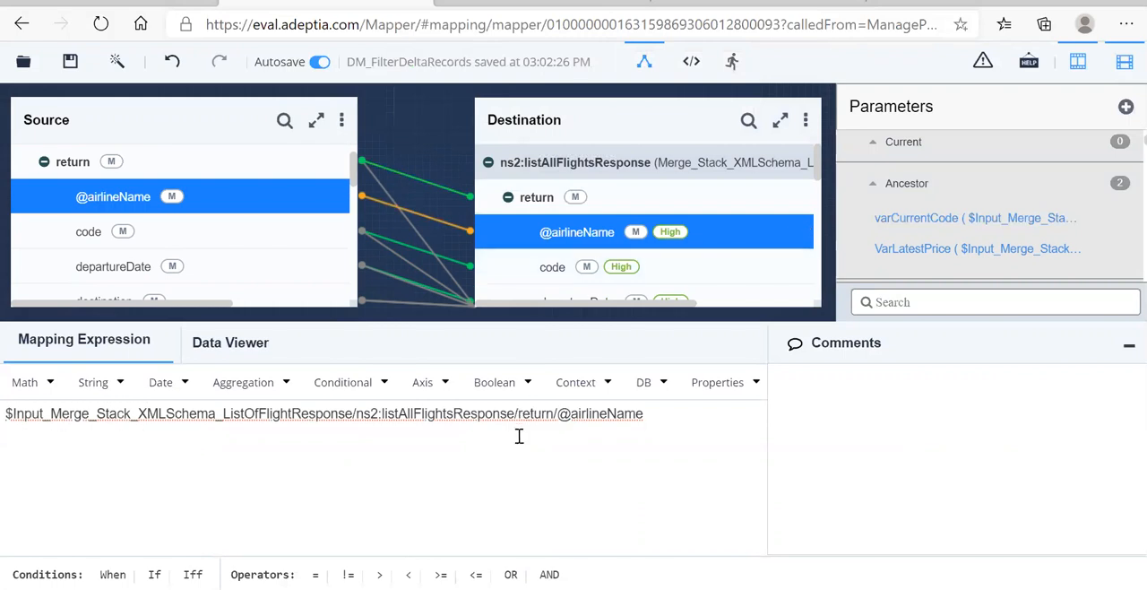
pyautogui.moveTo(553, 418); pyautogui.dragTo(5, 415)
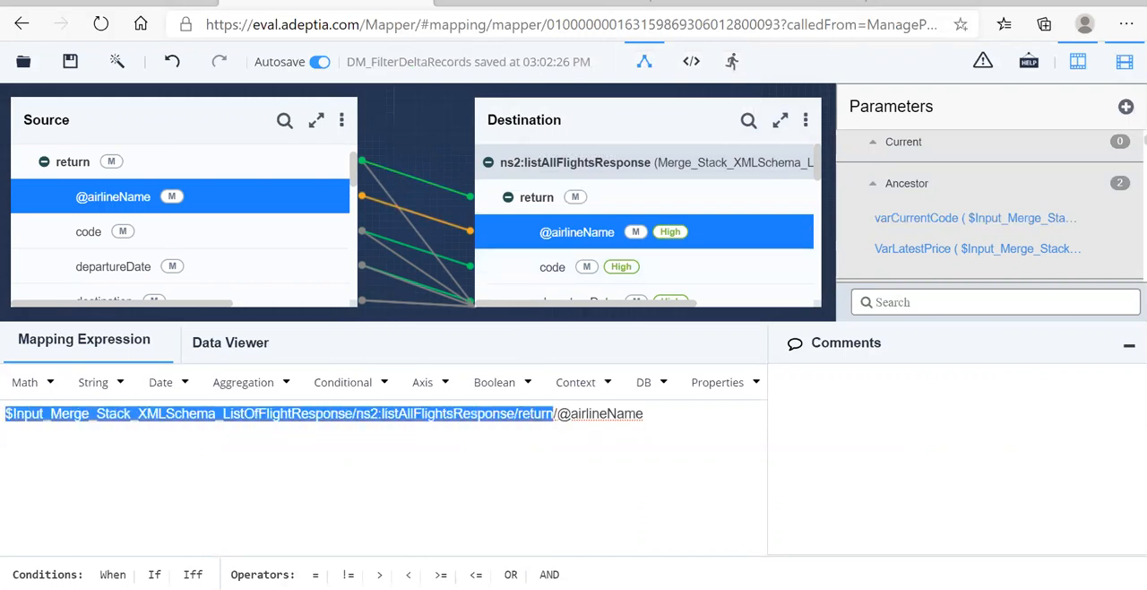
pyautogui.press('BackSpace')
pyautogui.write('.')
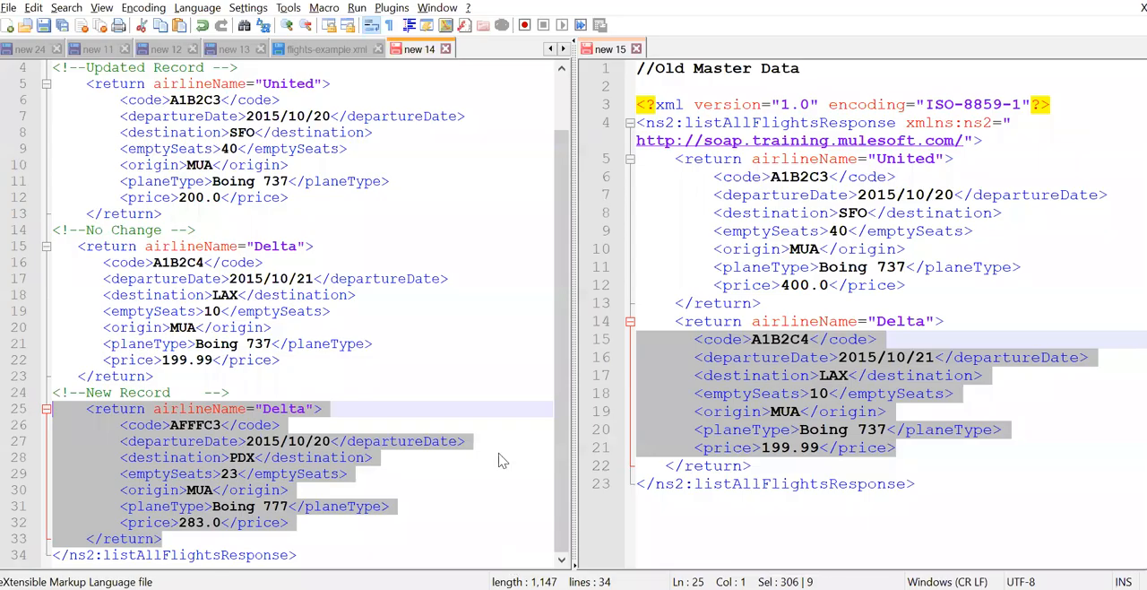
# In Notepad++, examine the airlineName attribute on the United record of the New Master Data
pyautogui.click(421, 262)
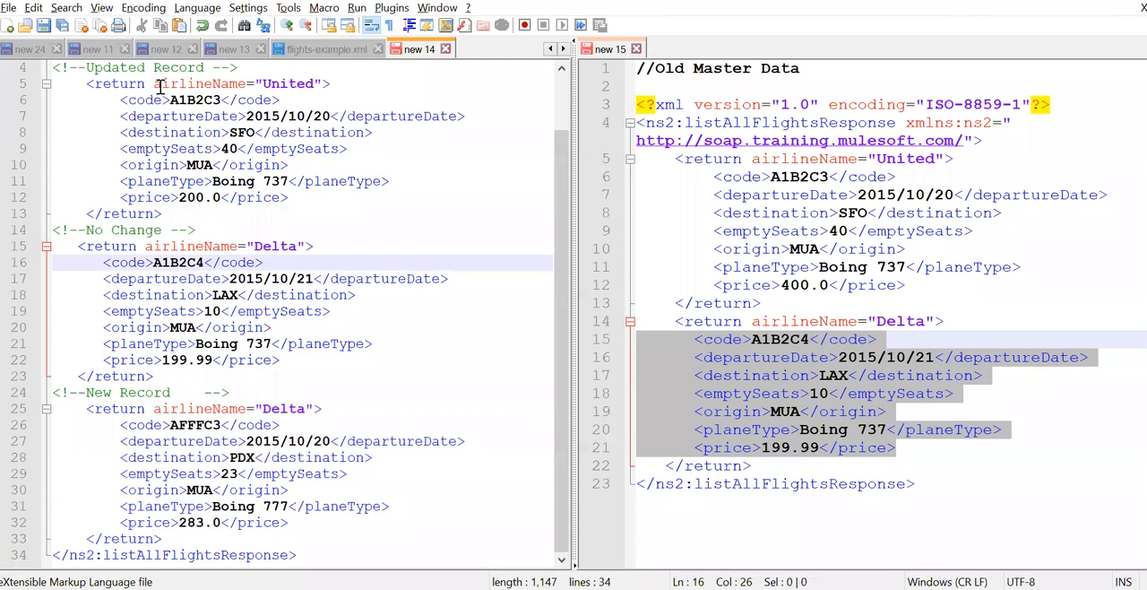
pyautogui.moveTo(154, 84); pyautogui.dragTo(325, 83)
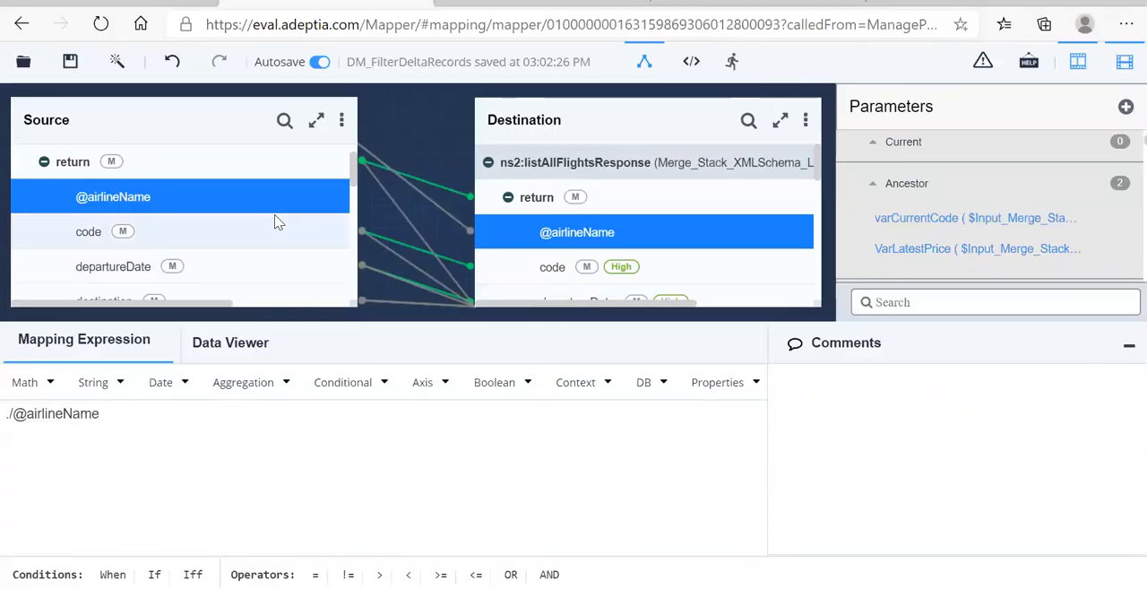
# Save the mapping in Adeptia and generate its output again in the debugger
pyautogui.click(70, 62)
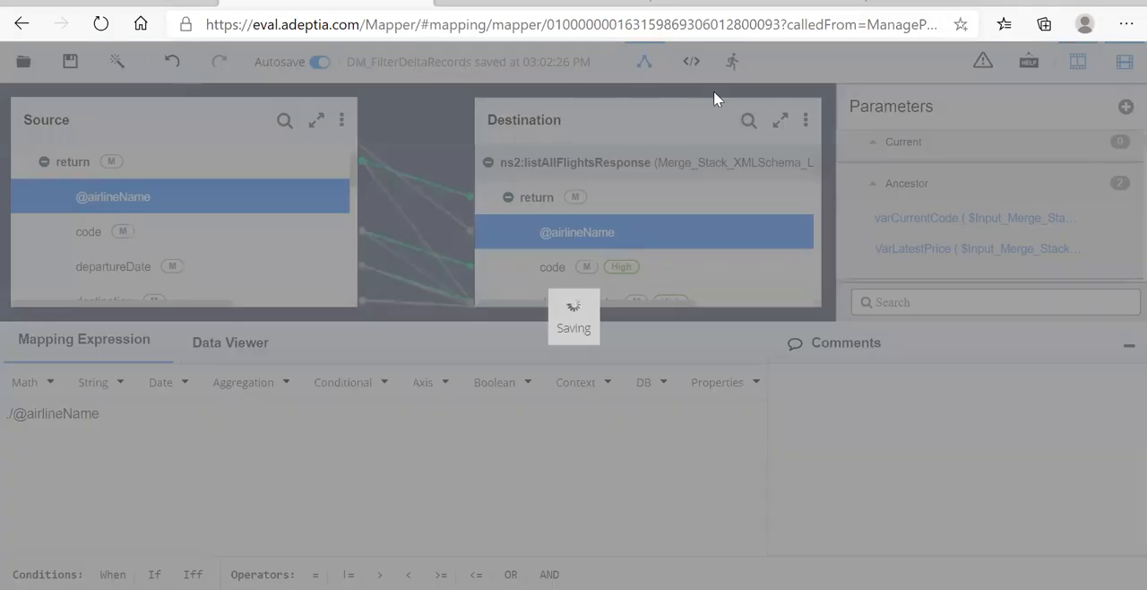
pyautogui.click(735, 70)
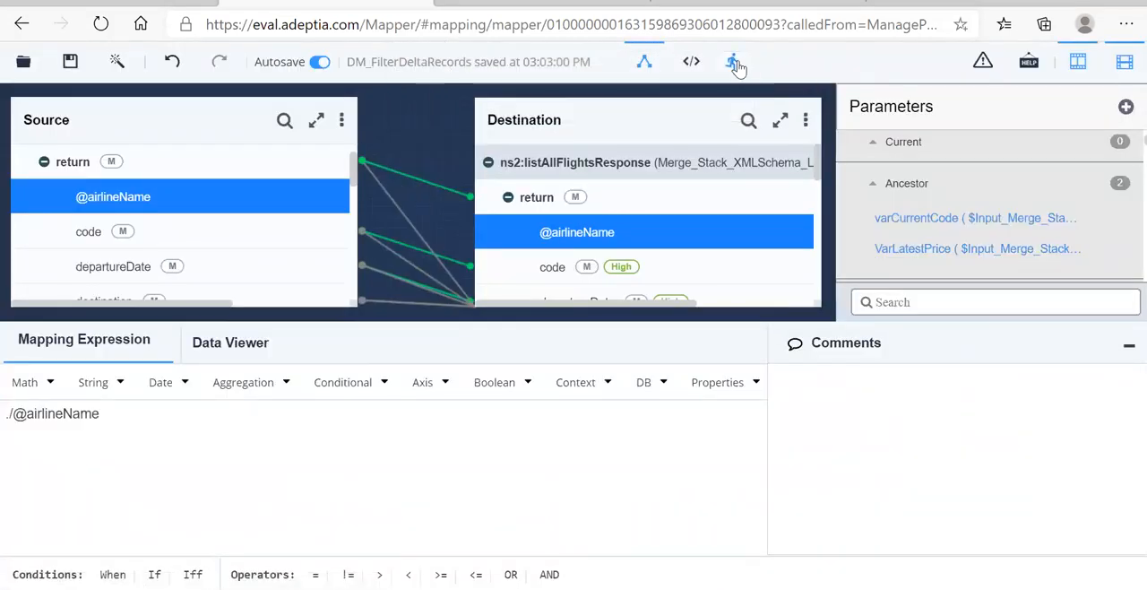
pyautogui.click(732, 61)
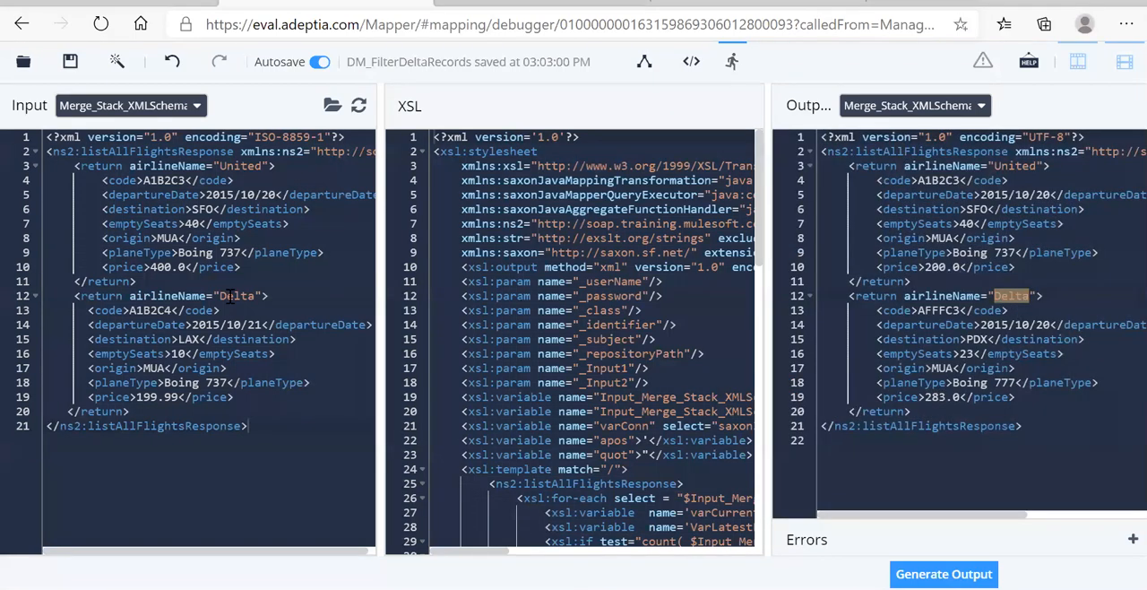
# Display the New Master Data input in the debugger and compare its new Delta record's airline name with the output
pyautogui.click(197, 105)
pyautogui.click(151, 149)
pyautogui.scroll(-2, 254, 450)
pyautogui.doubleClick(240, 397)
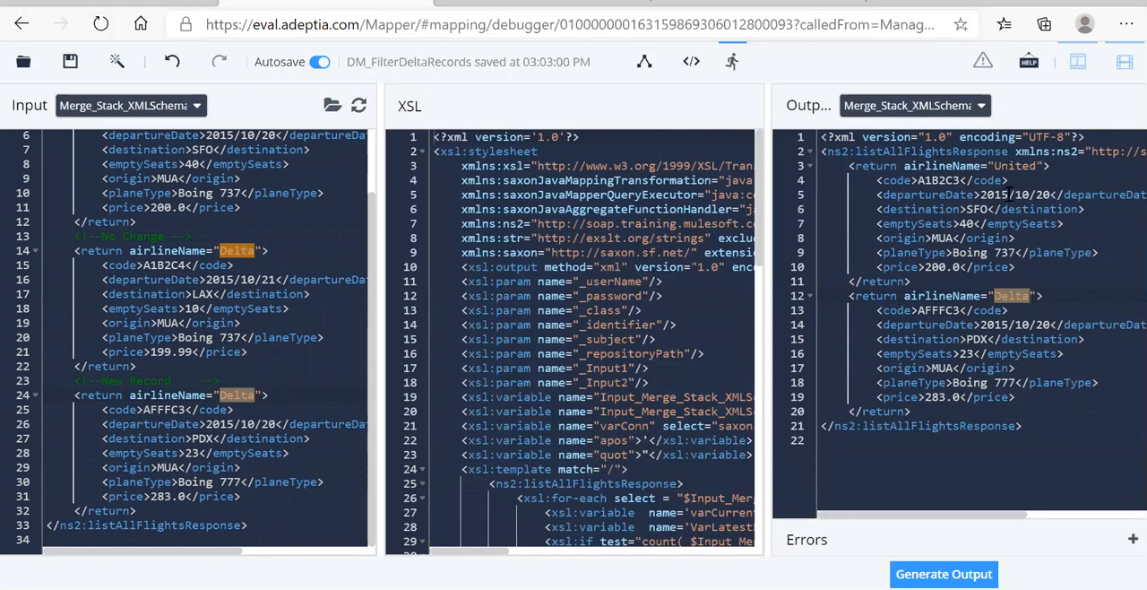
# Return to the graphical mapper and load an XML layout from the layout list as a destination
pyautogui.click(644, 61)
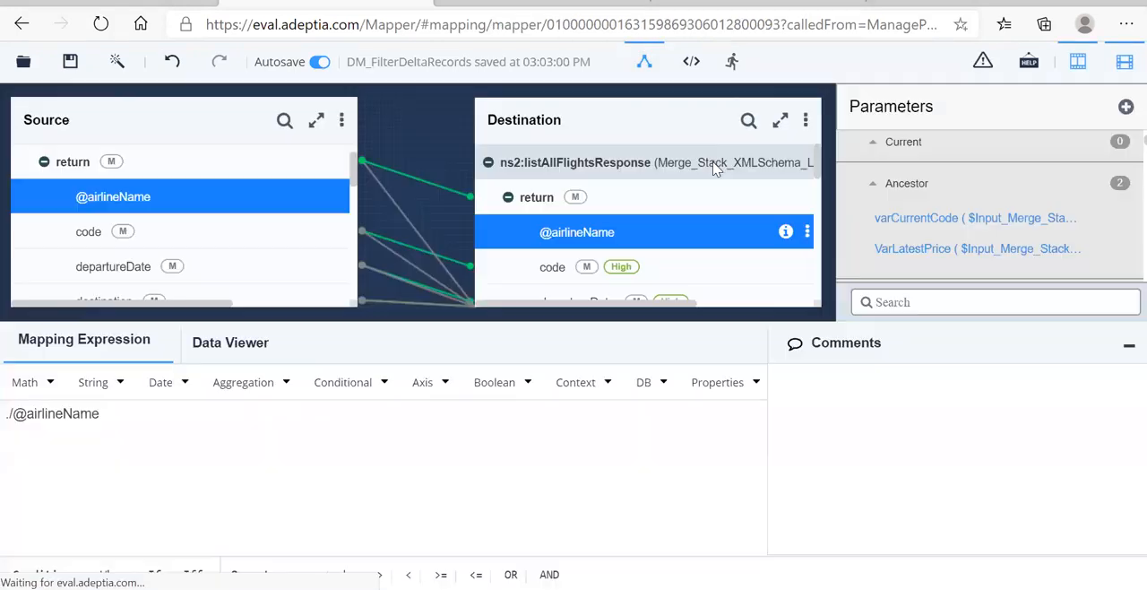
pyautogui.click(489, 165)
pyautogui.click(487, 165)
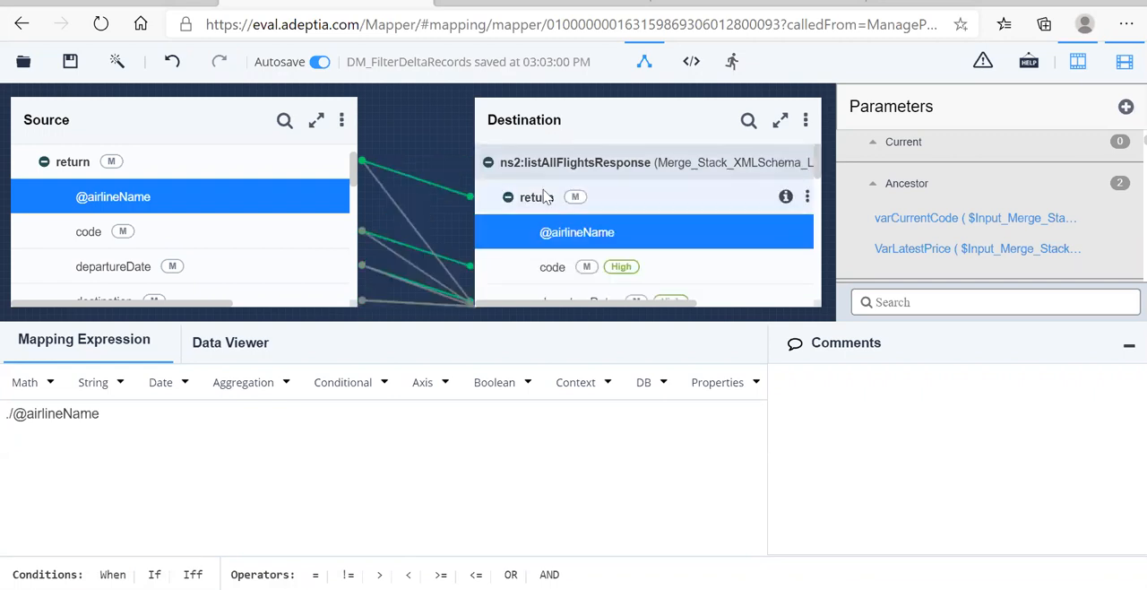
pyautogui.click(489, 163)
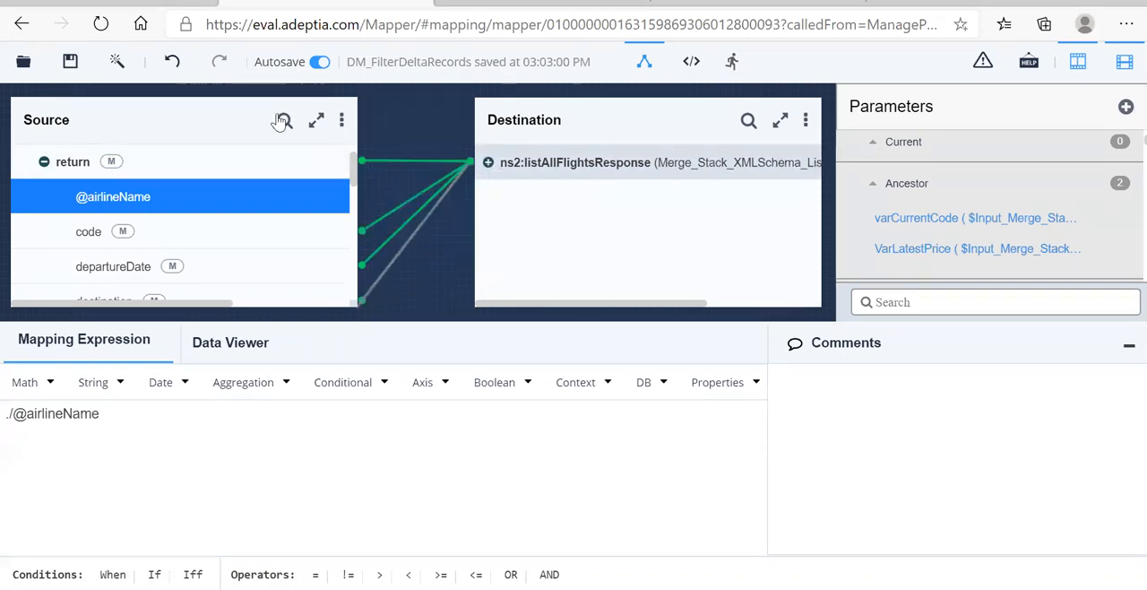
pyautogui.click(24, 60)
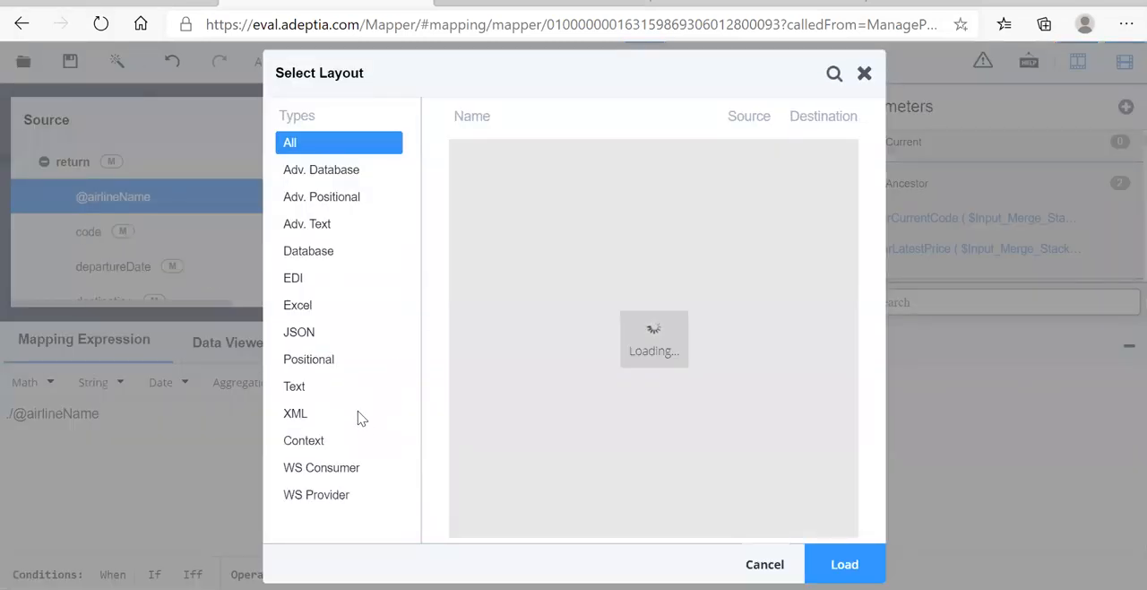
pyautogui.click(311, 415)
pyautogui.click(835, 156)
pyautogui.click(860, 560)
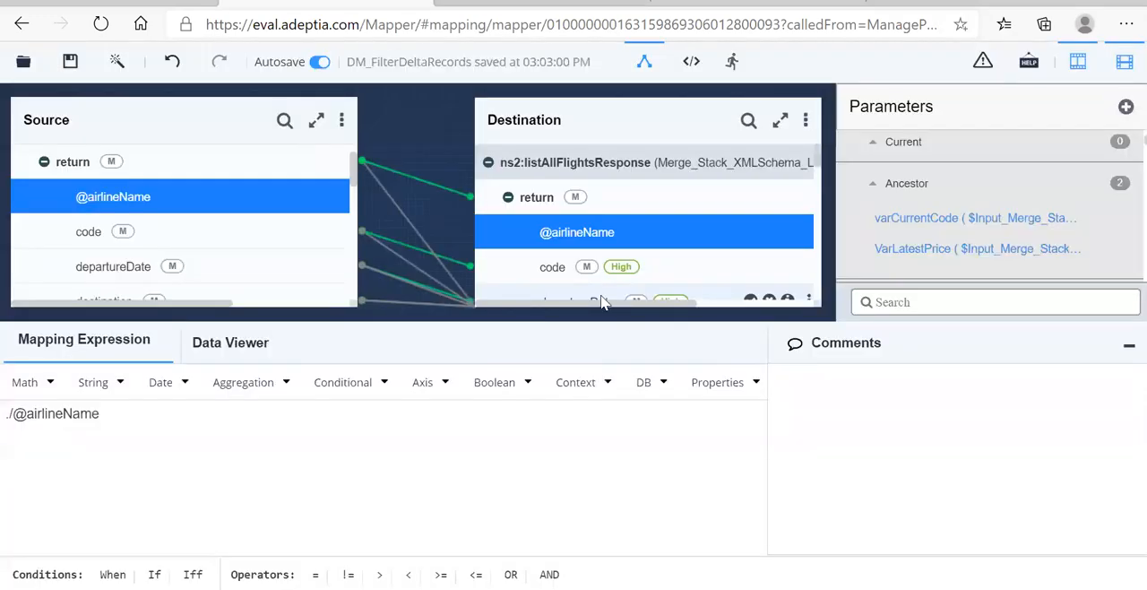
# Map the source return node to the return node of the newly added ns2:listAllFlightsResponse destination
pyautogui.scroll(-4, 581, 197)
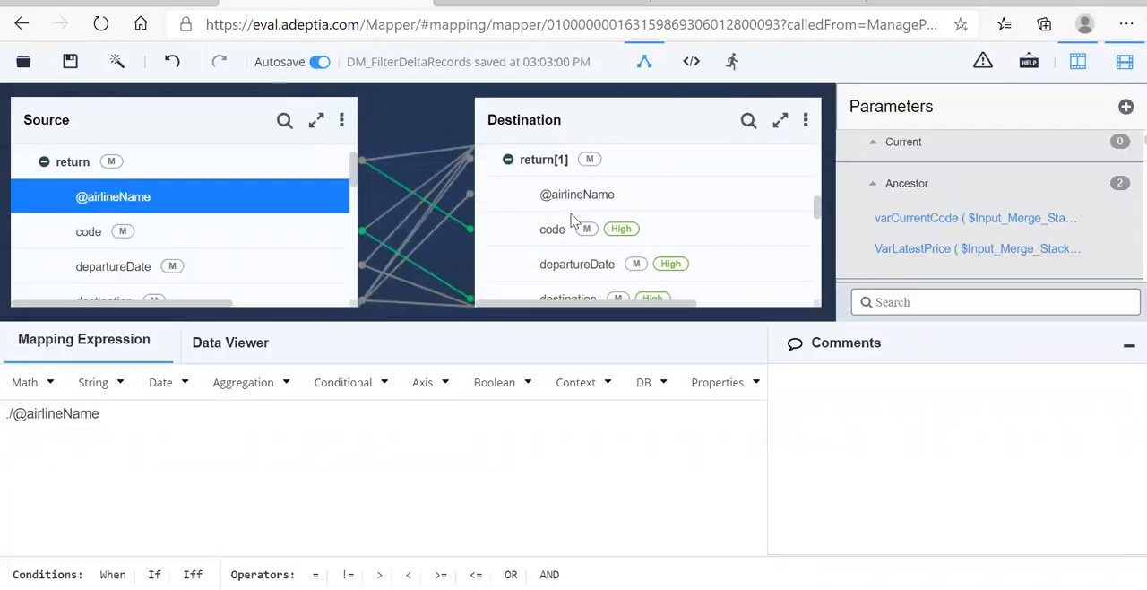
pyautogui.scroll(2, 578, 231)
pyautogui.scroll(-2, 615, 213)
pyautogui.scroll(3, 635, 201)
pyautogui.scroll(-2, 628, 206)
pyautogui.scroll(1, 538, 238)
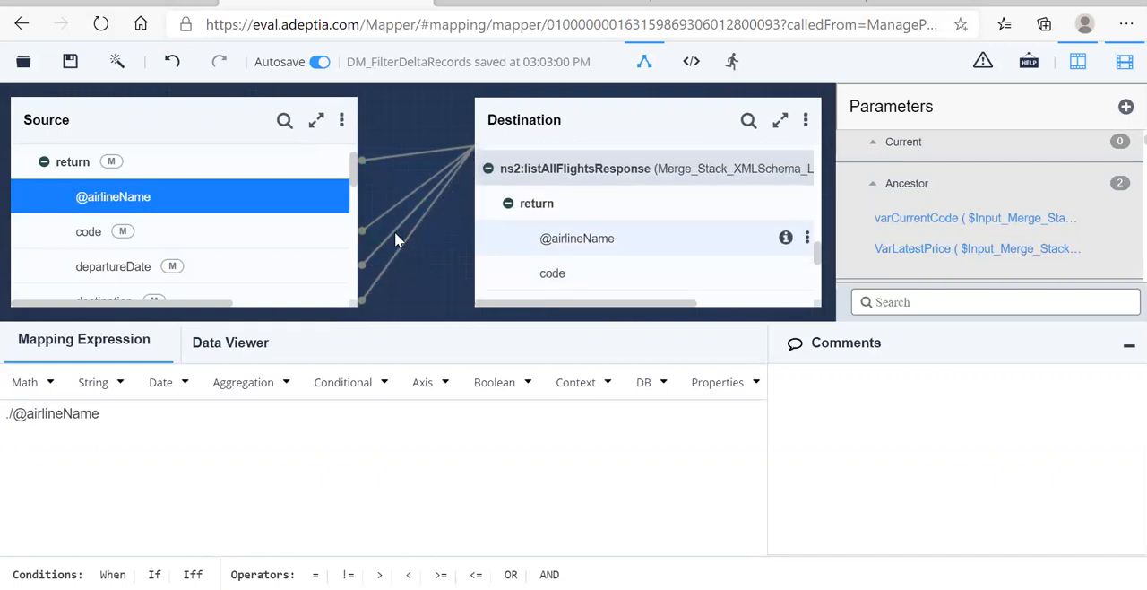
pyautogui.scroll(1, 90, 188)
pyautogui.moveTo(89, 196); pyautogui.dragTo(618, 201)
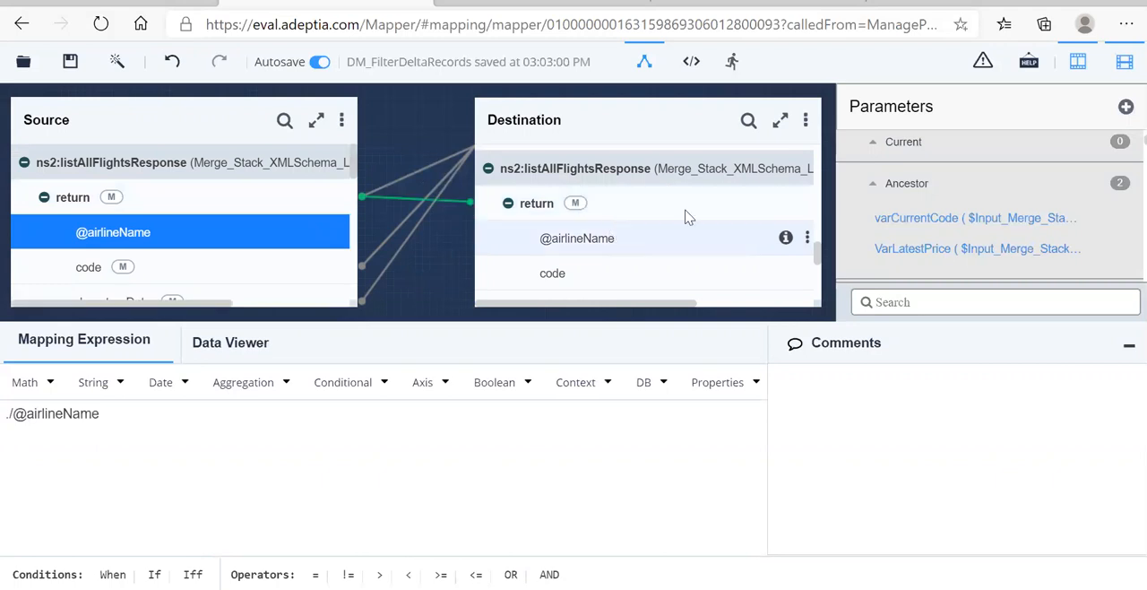
# Connect the matching children of the new destination's return node and save the mapping
pyautogui.click(807, 204)
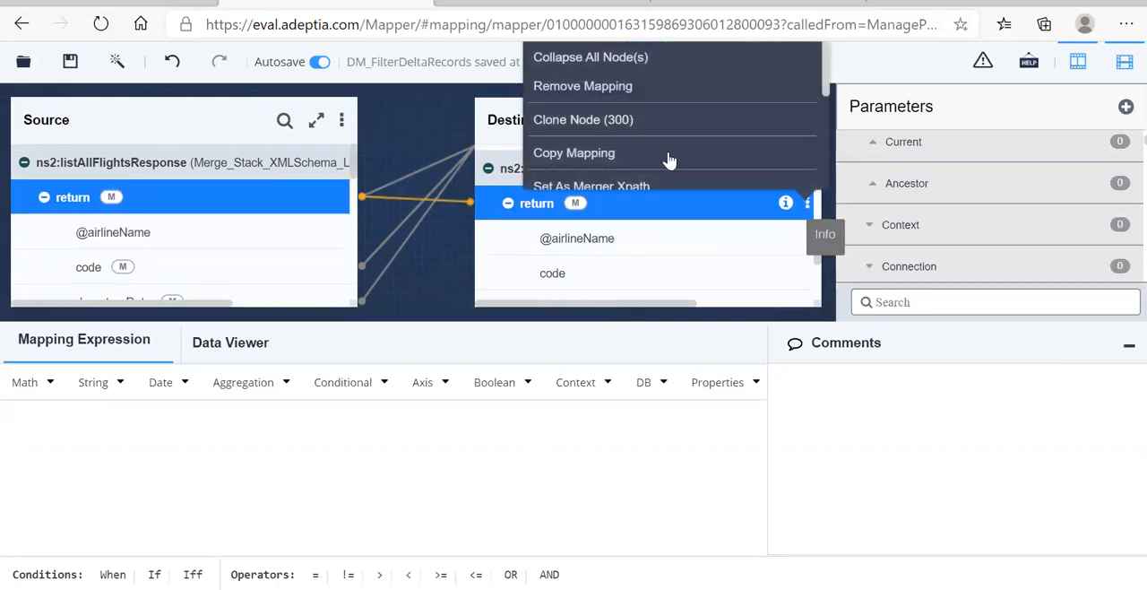
pyautogui.scroll(-3, 584, 116)
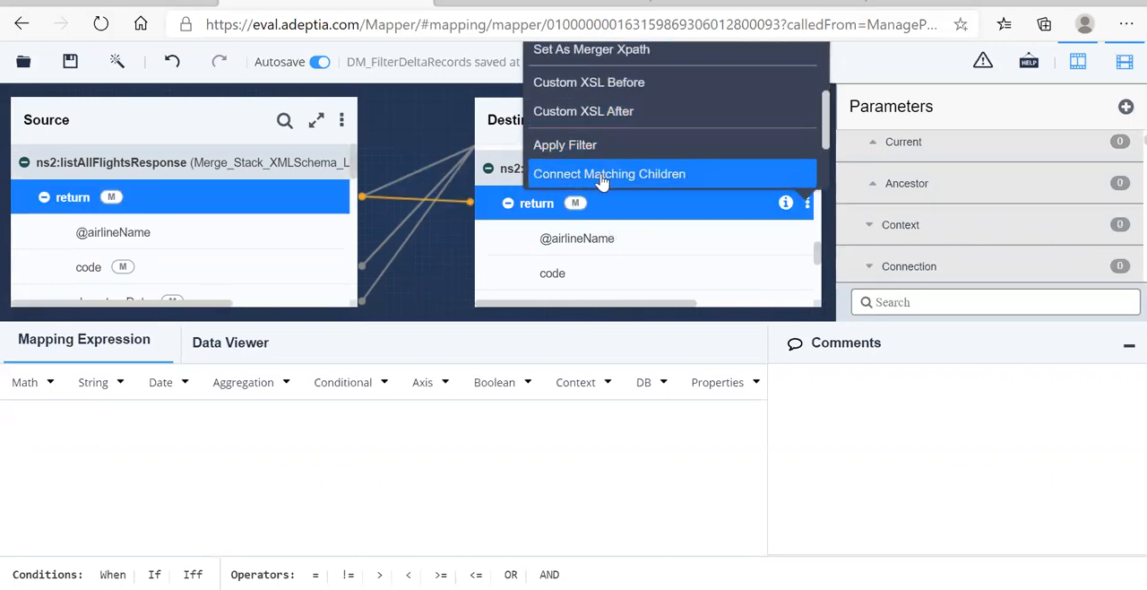
pyautogui.click(602, 173)
pyautogui.click(737, 517)
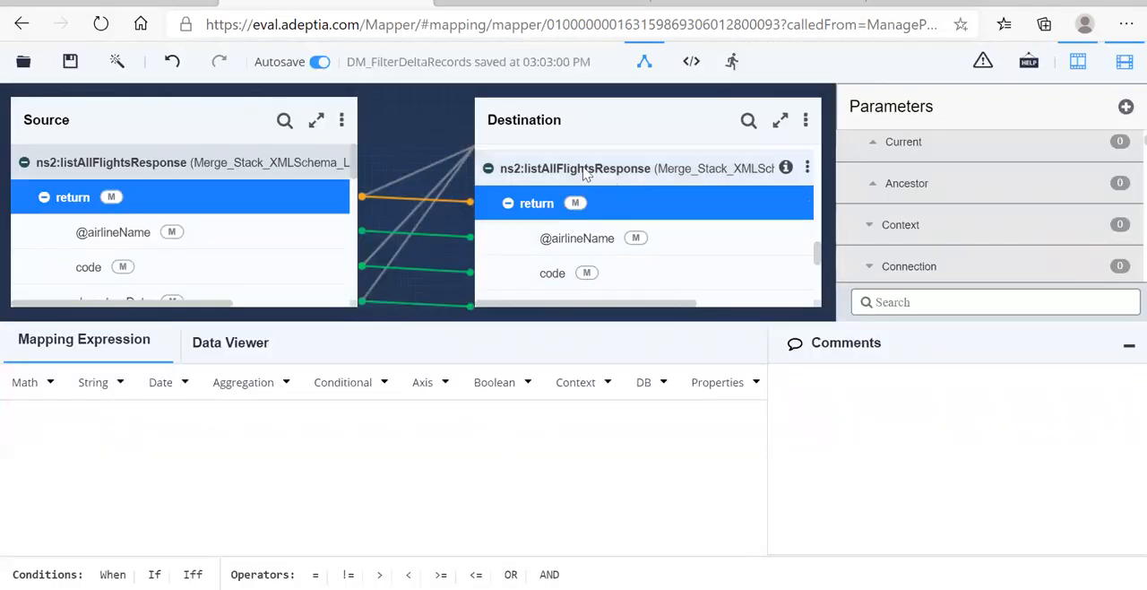
pyautogui.click(70, 61)
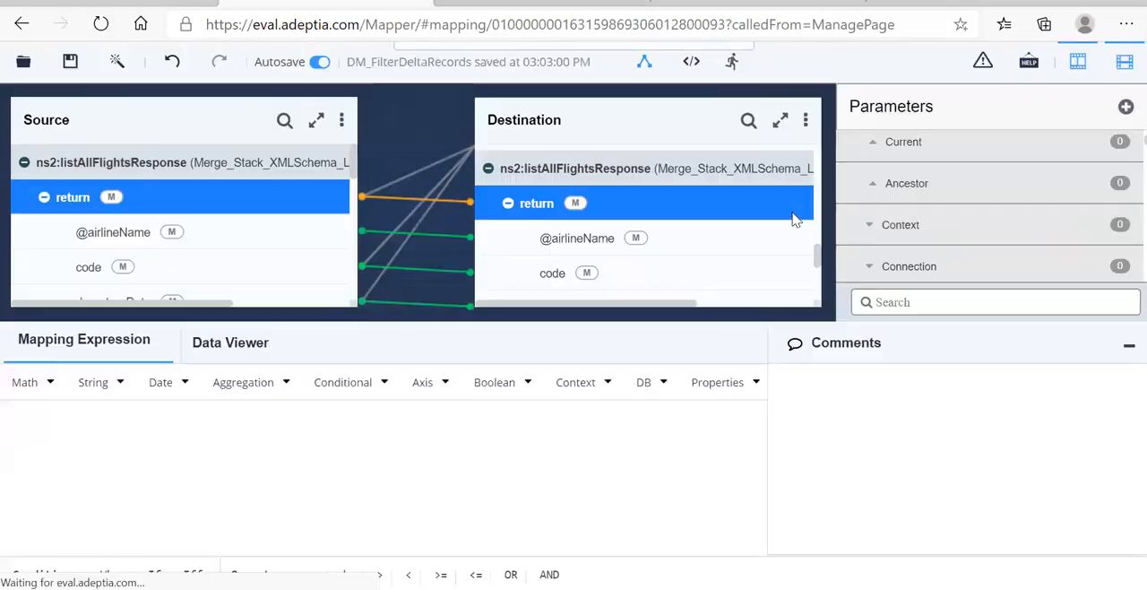
# Remove only the mapping rule from the new destination's return node
pyautogui.click(807, 204)
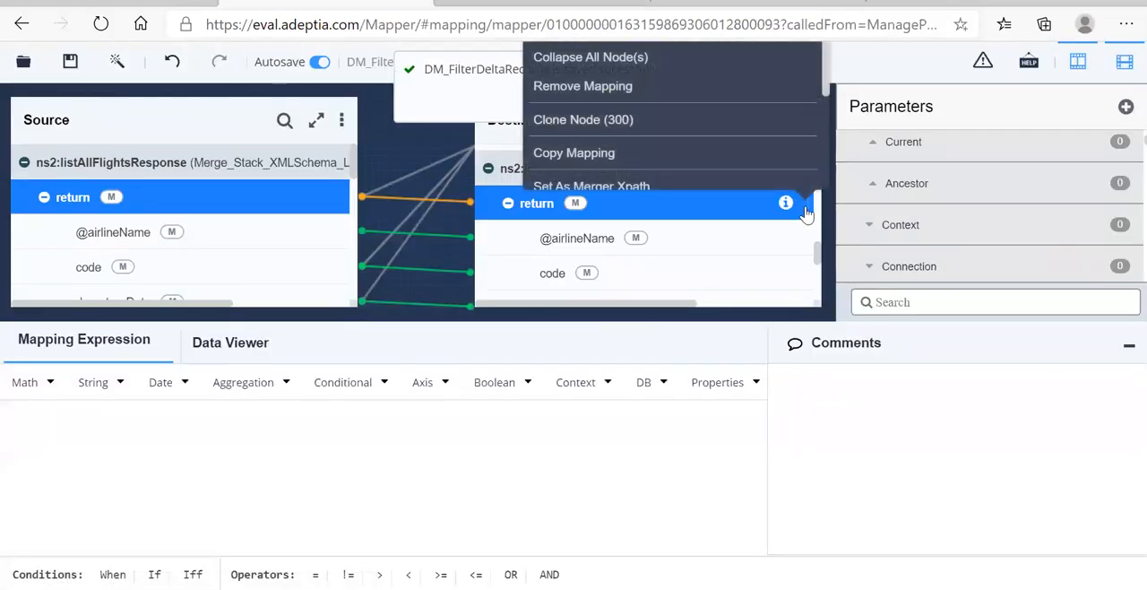
pyautogui.click(587, 90)
pyautogui.click(386, 141)
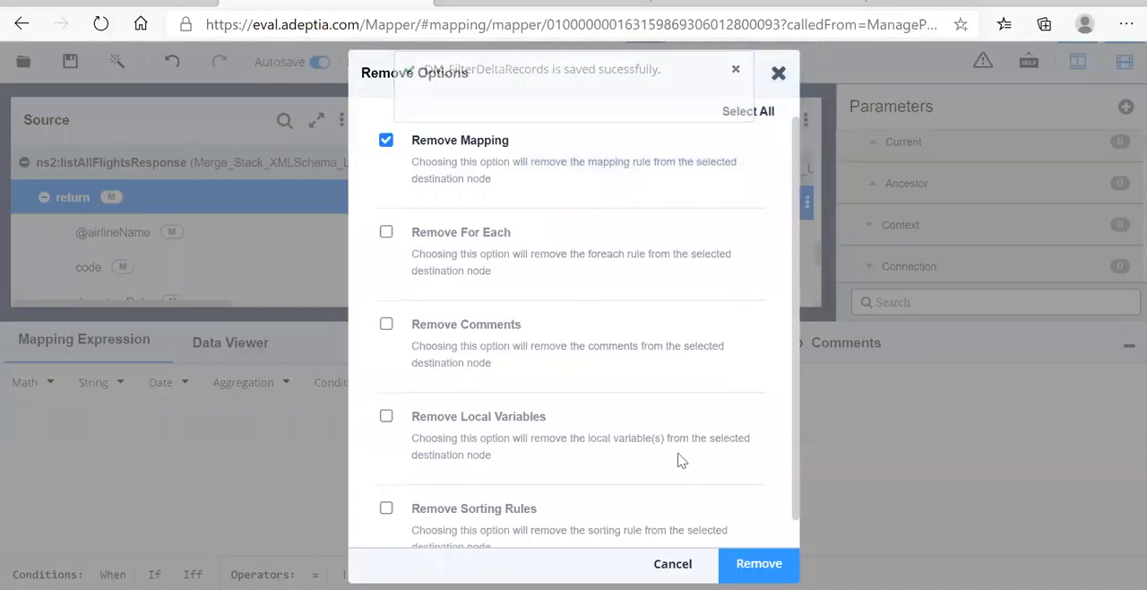
pyautogui.click(757, 563)
# Add a For Each to the new destination's ns2:listAllFlightsResponse node using $Input_Merge_Stack_XMLSchema_ListOfFlightResponse/ns2:listAllFlightsResponse/return
pyautogui.scroll(3, 526, 249)
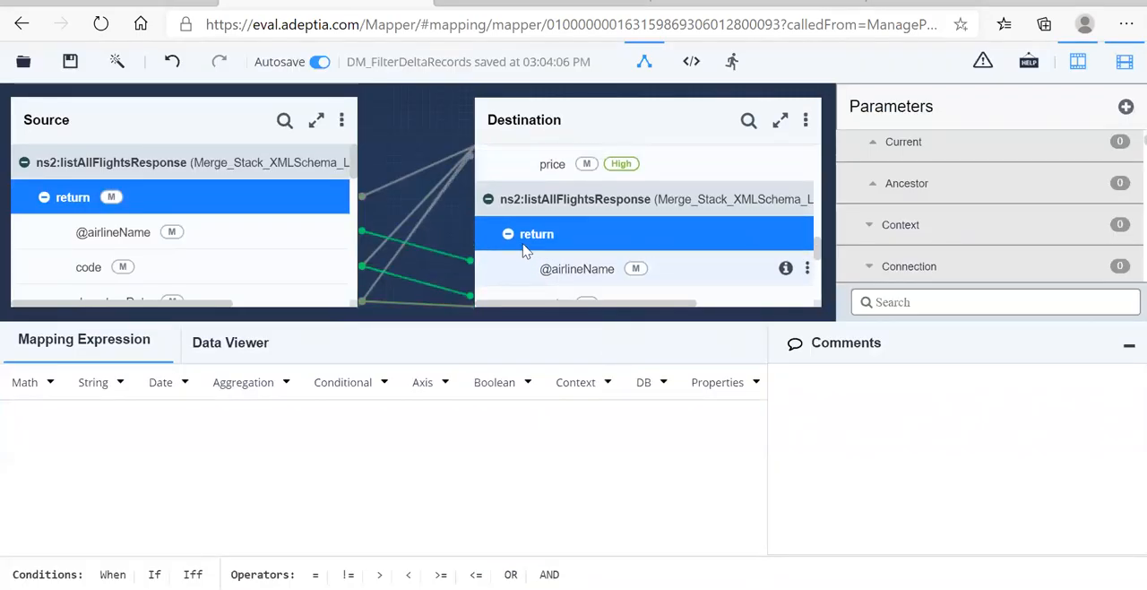
pyautogui.scroll(-1, 525, 248)
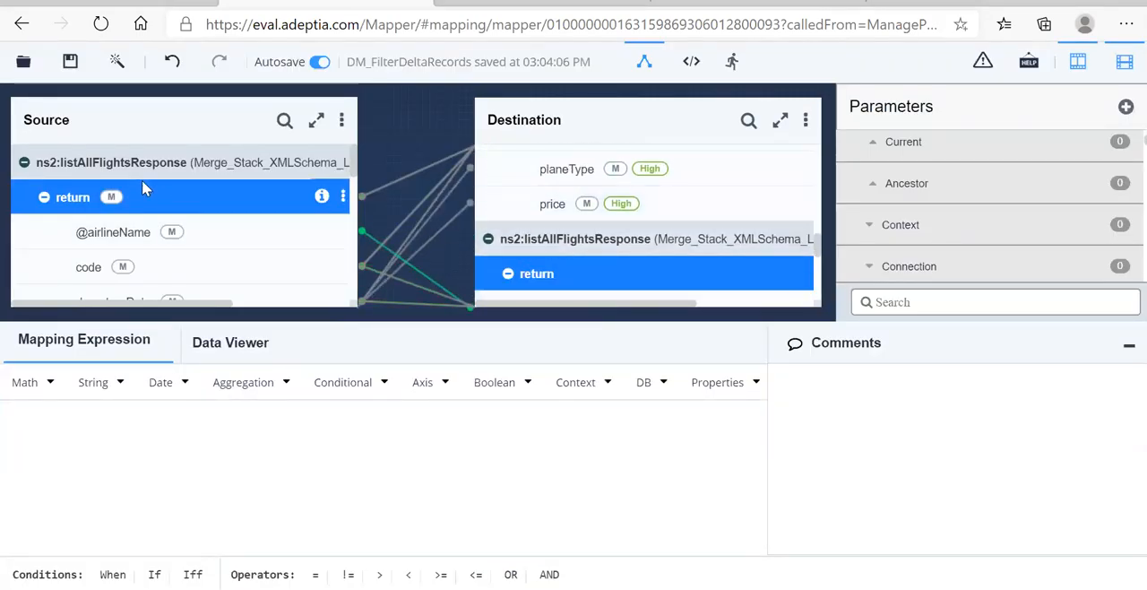
pyautogui.click(573, 239)
pyautogui.click(722, 382)
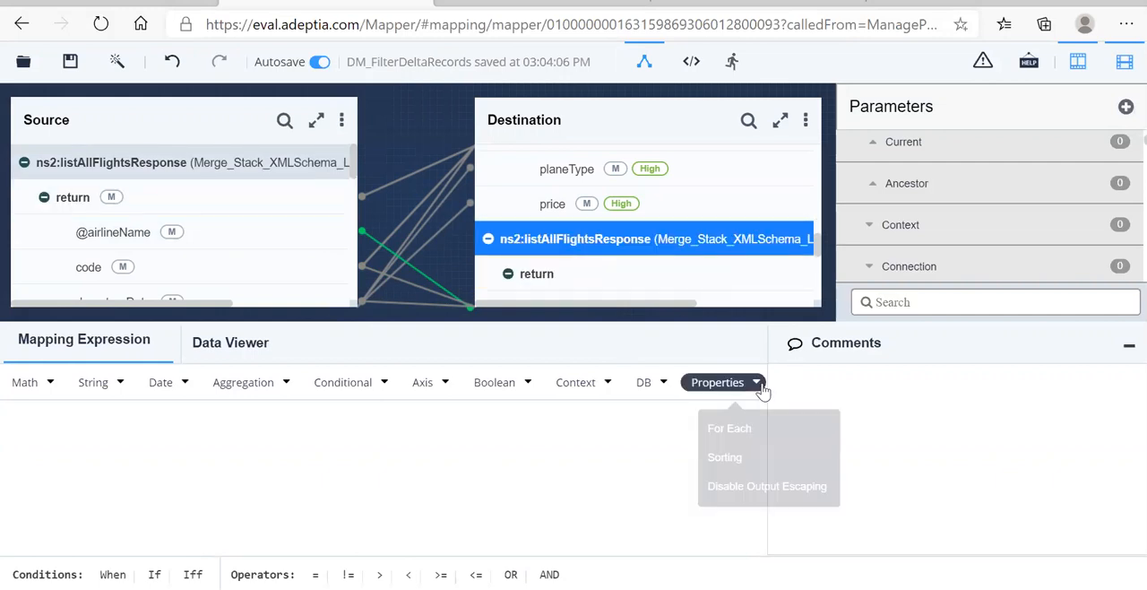
pyautogui.click(727, 428)
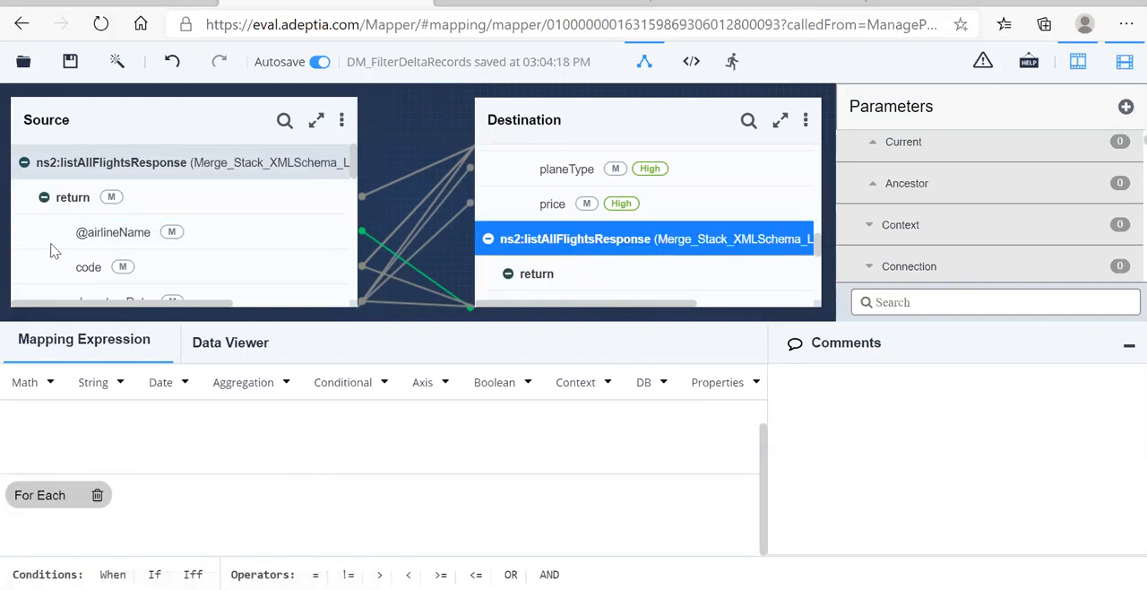
pyautogui.moveTo(64, 205); pyautogui.dragTo(371, 493)
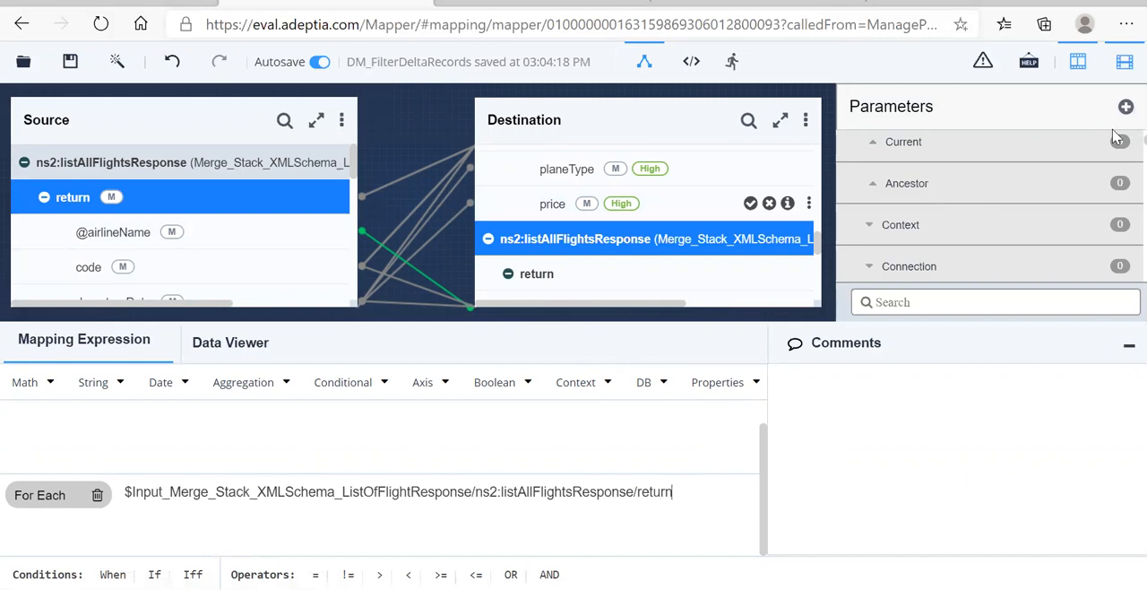
# Create a local variable named Code on the new ns2:listAllFlightsResponse node, with the first source's return/code path as its value
pyautogui.scroll(1, 762, 475)
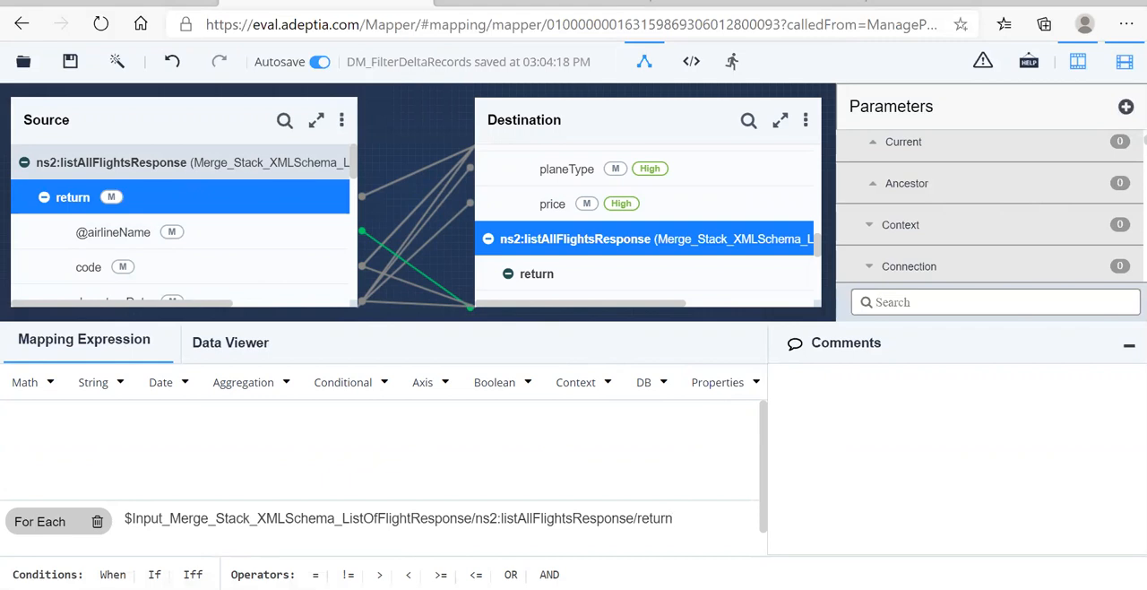
pyautogui.click(1125, 107)
pyautogui.click(1069, 142)
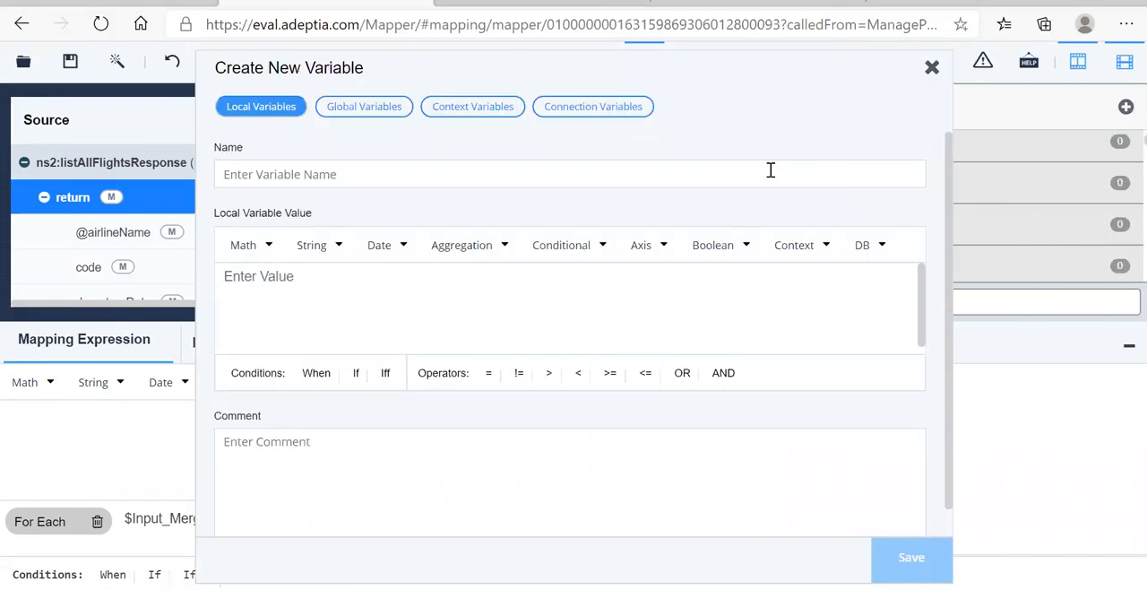
pyautogui.write('Code')
pyautogui.click(387, 282)
pyautogui.write('$Input_Merge_Stack_XMLSchema_ListOfFlightResponse/ns2:listAllFlightsResponse/return/code')
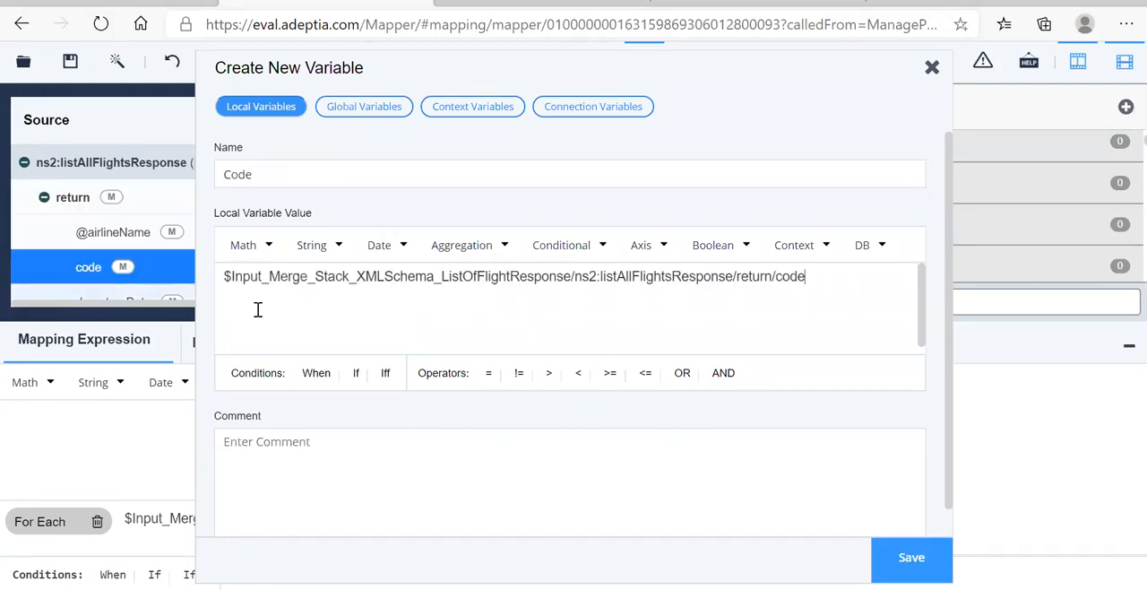
pyautogui.click(929, 563)
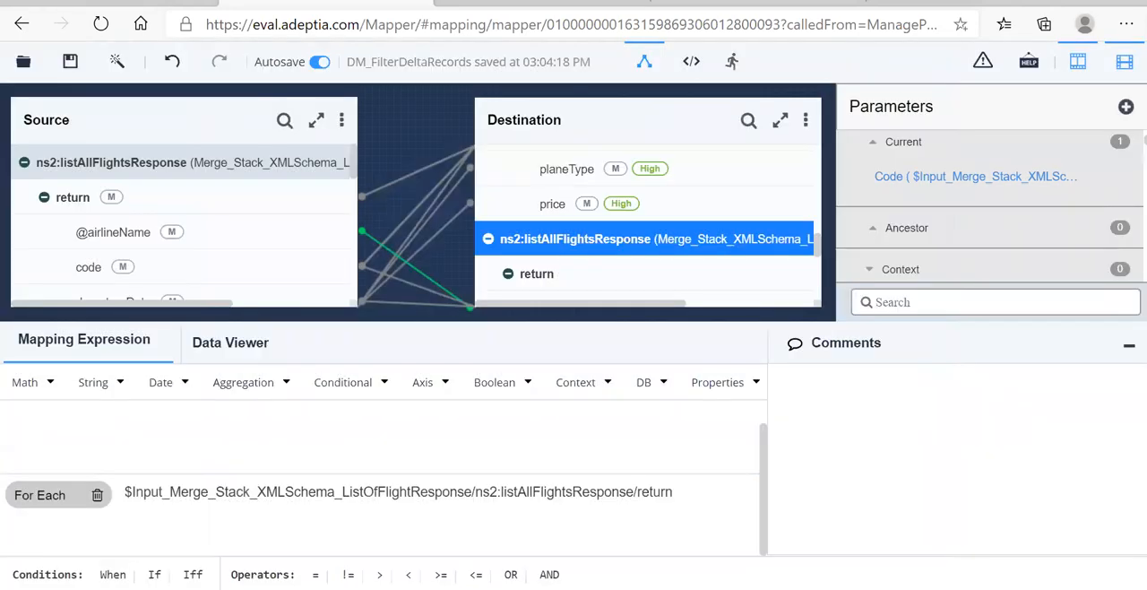
# Create a local variable named Price on the same node, with the first source's return/price path as its value
pyautogui.click(1125, 106)
pyautogui.click(1076, 143)
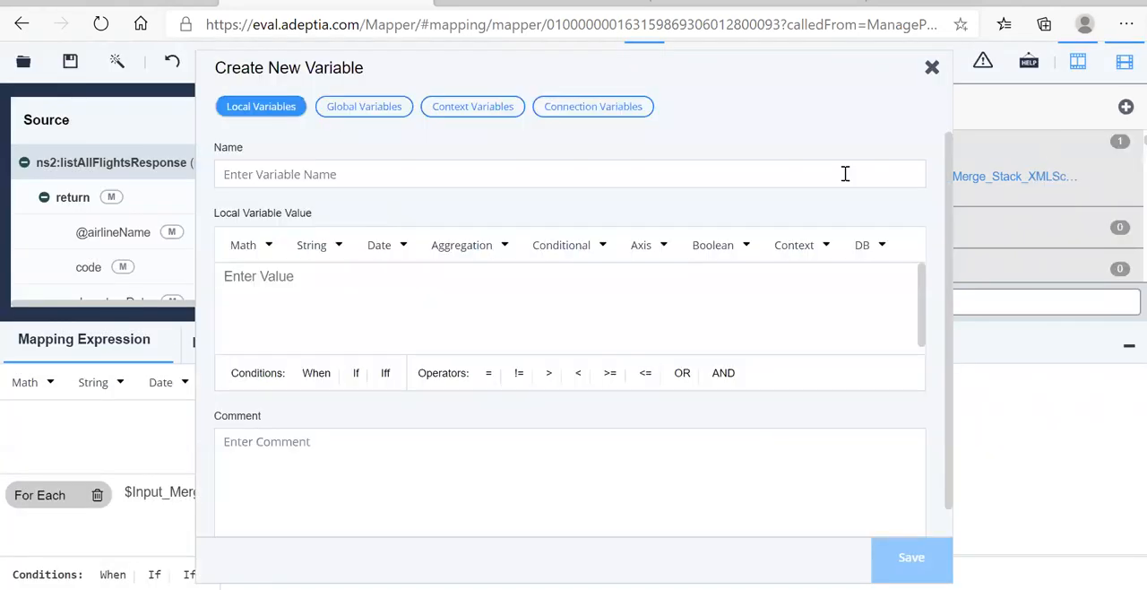
pyautogui.click(376, 174)
pyautogui.write('Price')
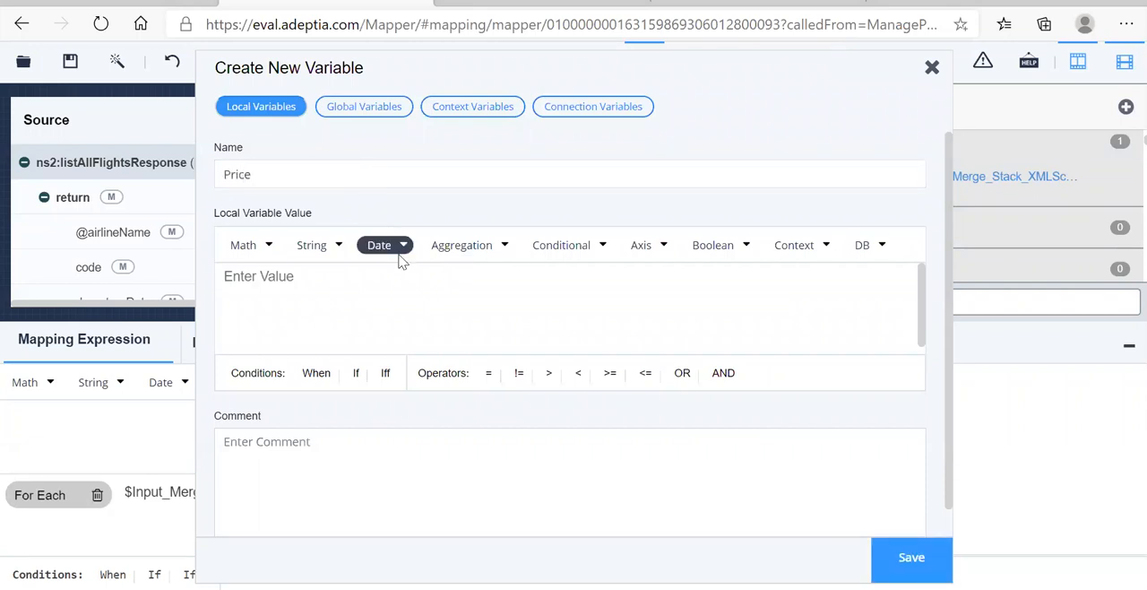
pyautogui.click(367, 286)
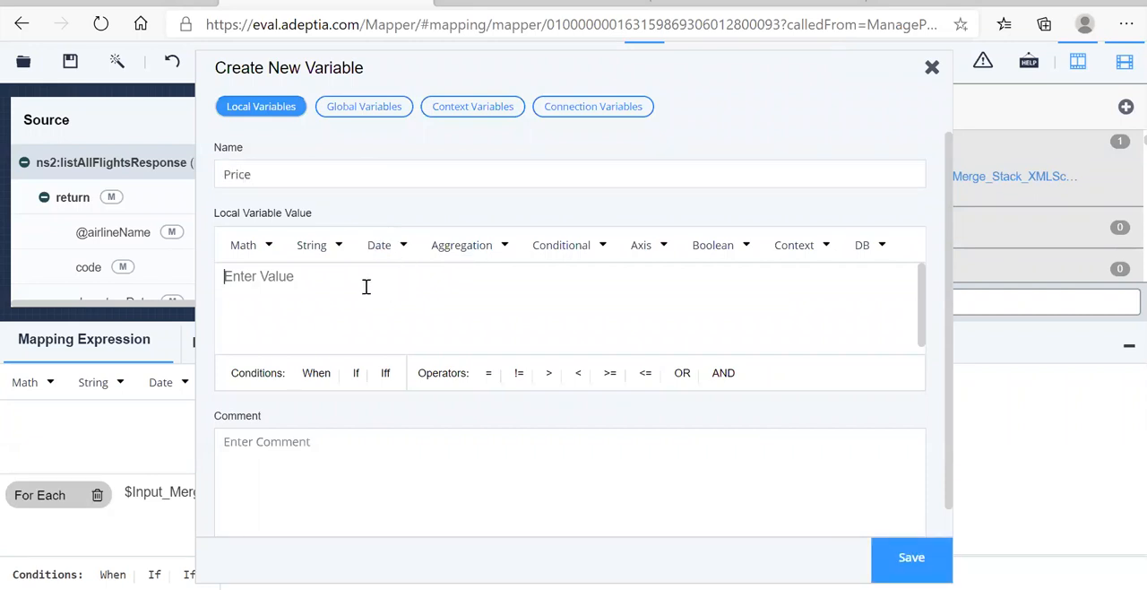
pyautogui.scroll(-2, 77, 263)
pyautogui.scroll(-4, 77, 264)
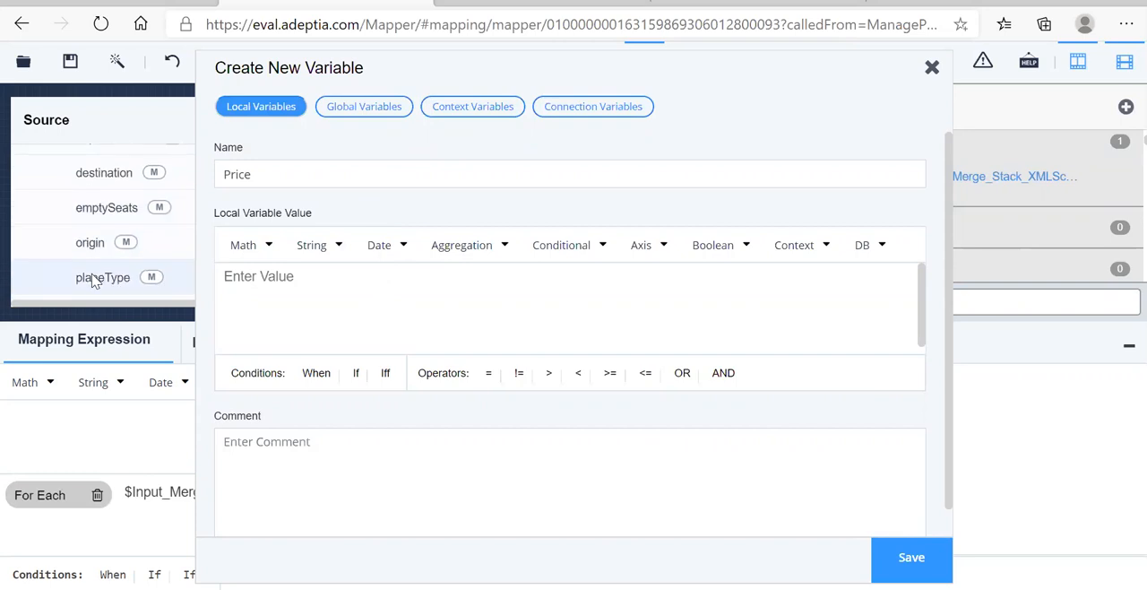
pyautogui.click(88, 267)
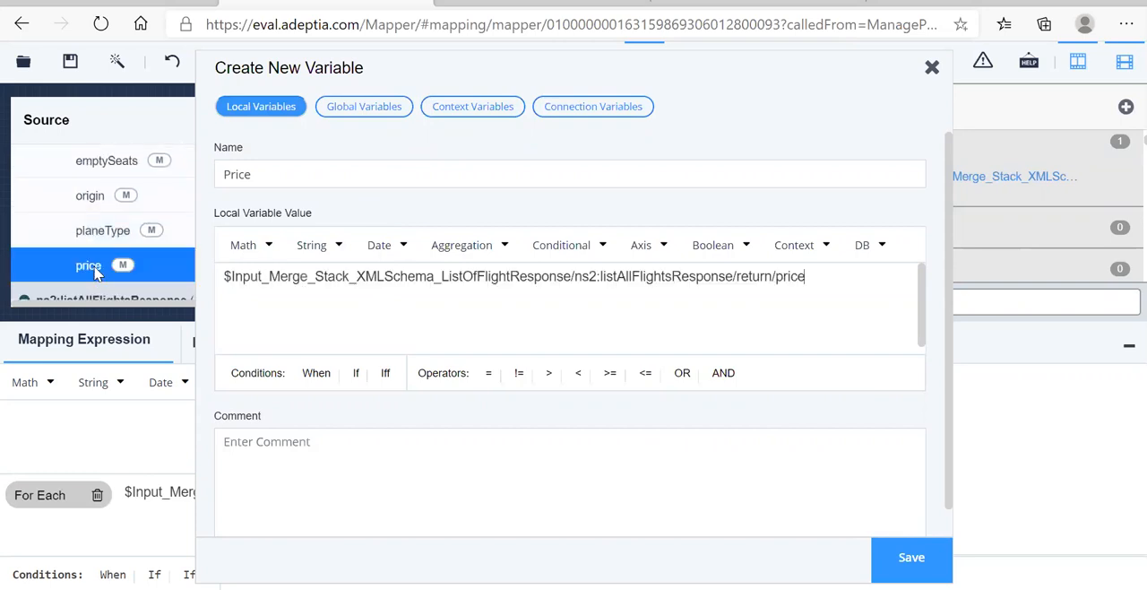
pyautogui.click(915, 558)
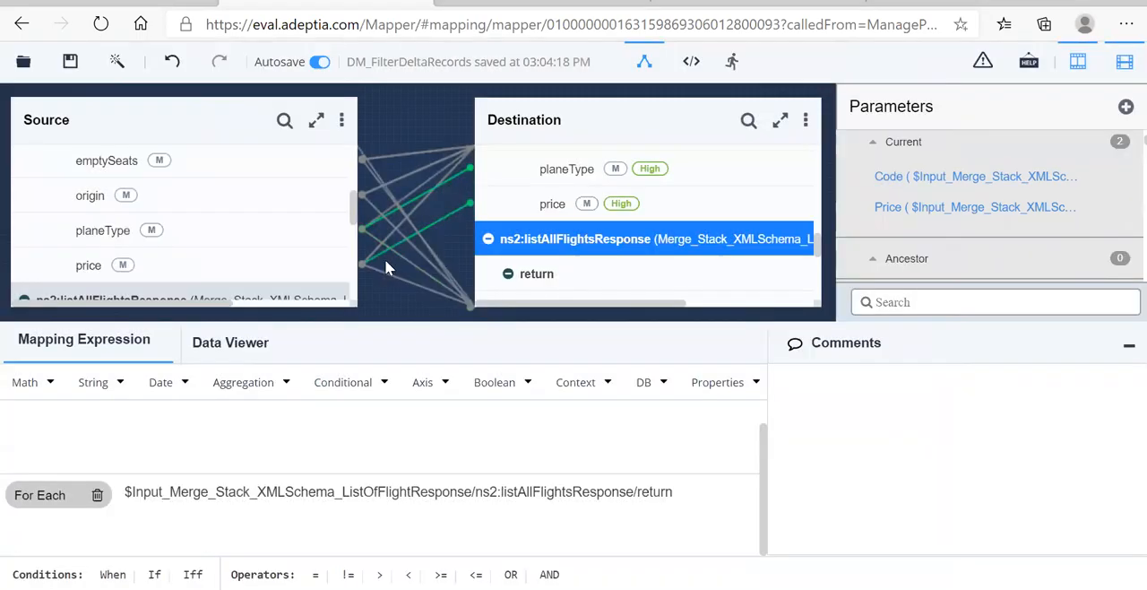
# Copy the IFF condition expression from the first destination's return[1] node into the new destination's return node
pyautogui.click(579, 274)
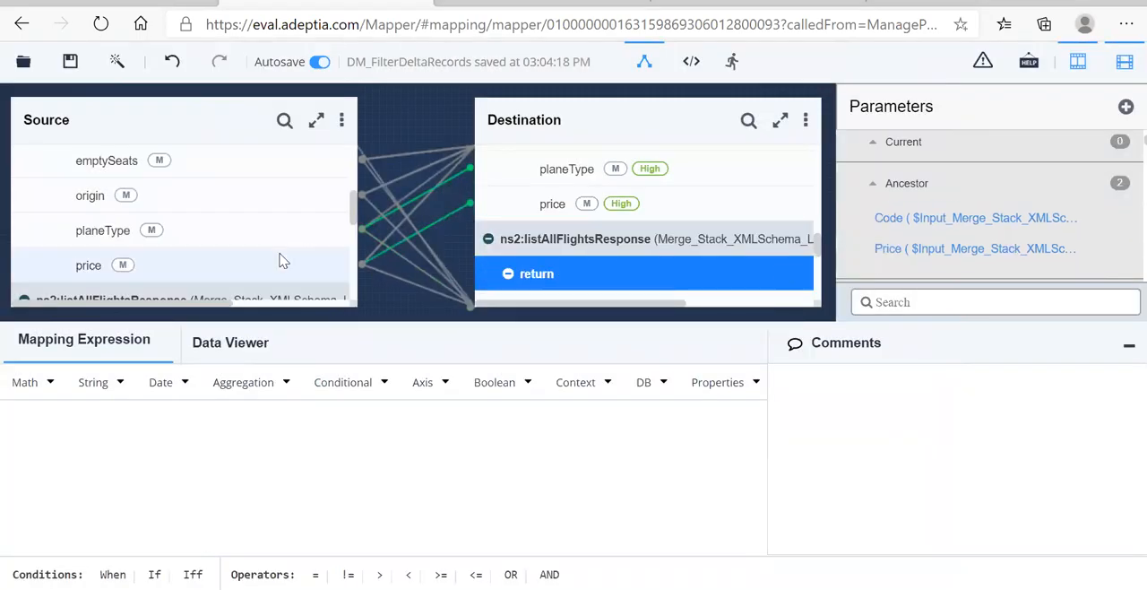
pyautogui.scroll(1, 157, 227)
pyautogui.scroll(2, 154, 226)
pyautogui.scroll(-2, 154, 226)
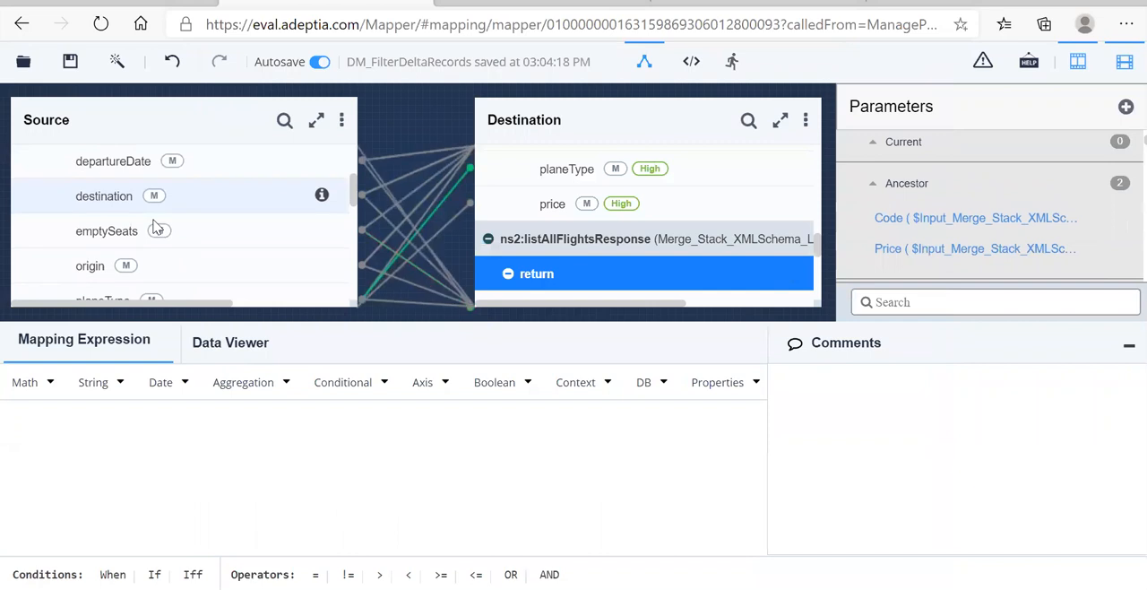
pyautogui.scroll(2, 153, 226)
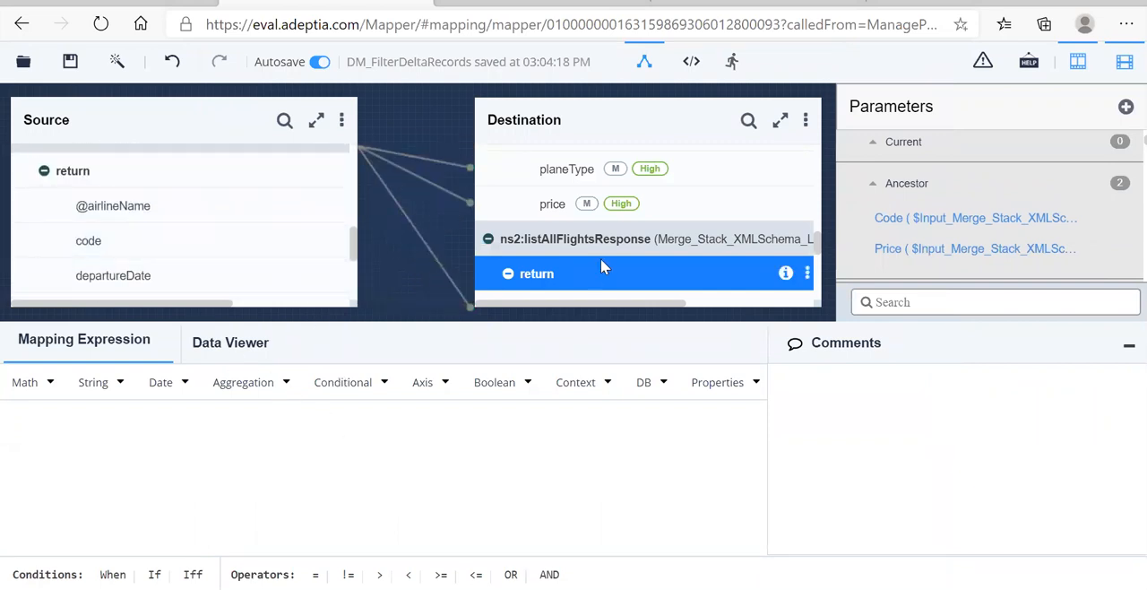
pyautogui.scroll(3, 601, 260)
pyautogui.scroll(-3, 628, 261)
pyautogui.scroll(1, 639, 260)
pyautogui.click(644, 255)
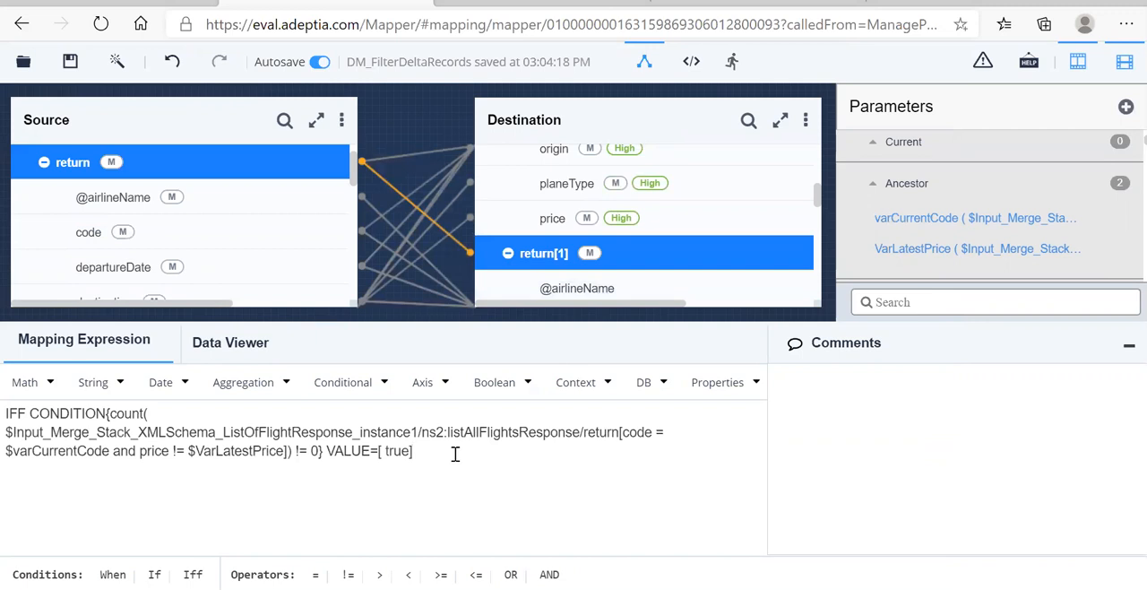
pyautogui.hotkey('ctrl', 'a')
pyautogui.hotkey('ctrl', 'c')
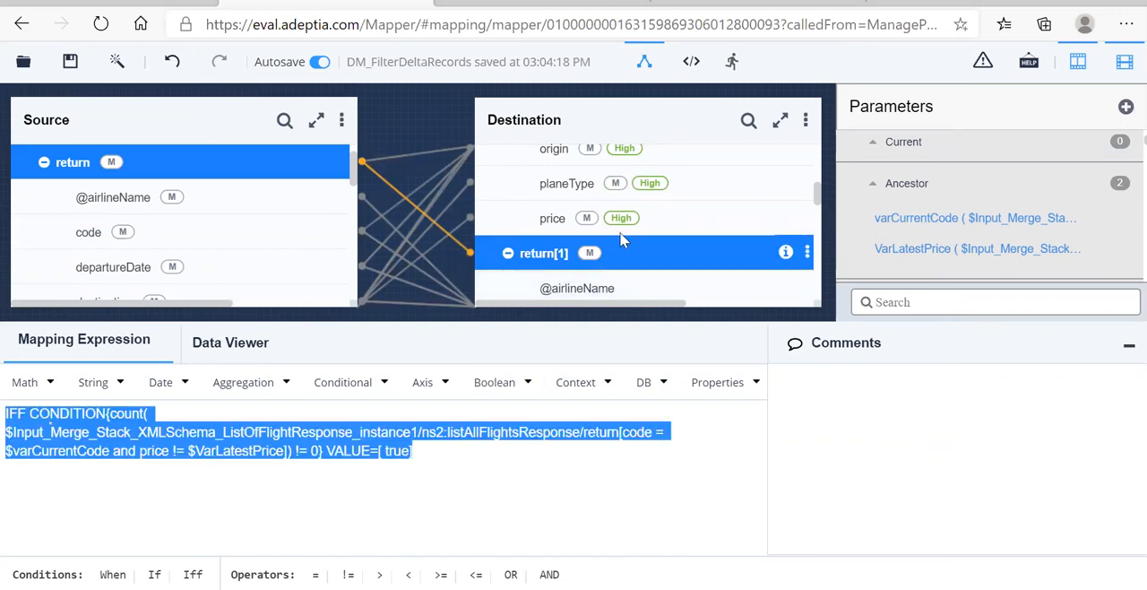
pyautogui.scroll(-2, 632, 229)
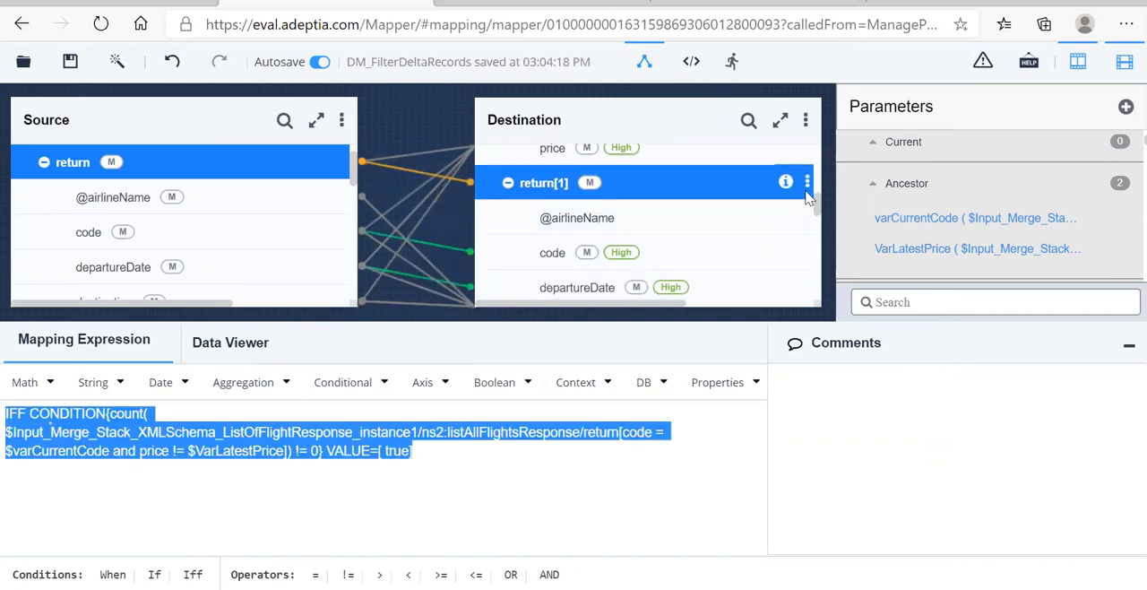
pyautogui.scroll(-5, 625, 201)
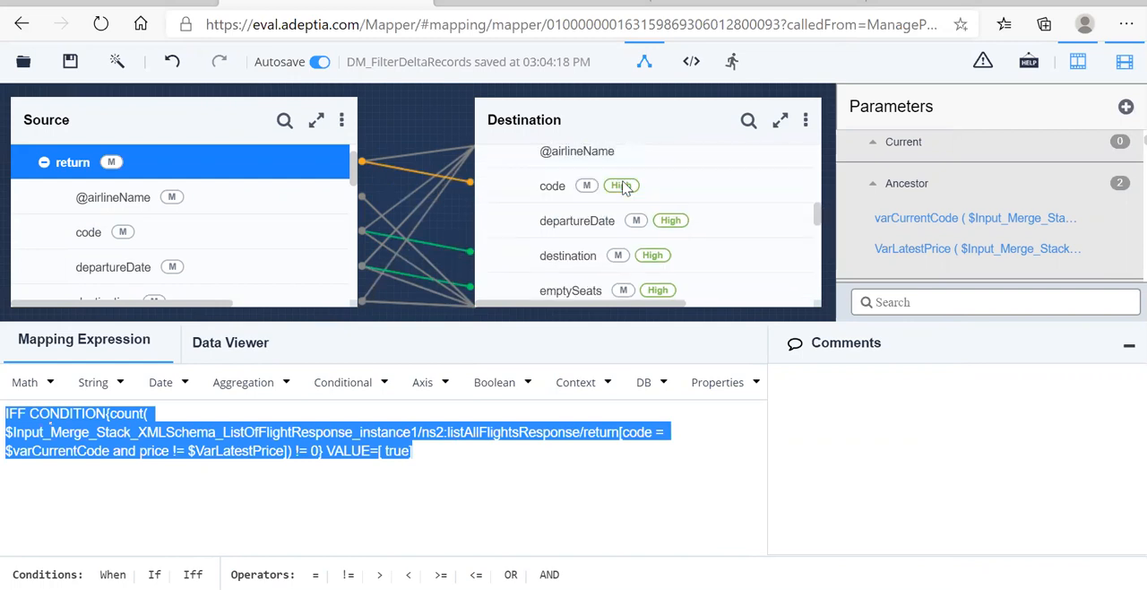
pyautogui.scroll(5, 625, 201)
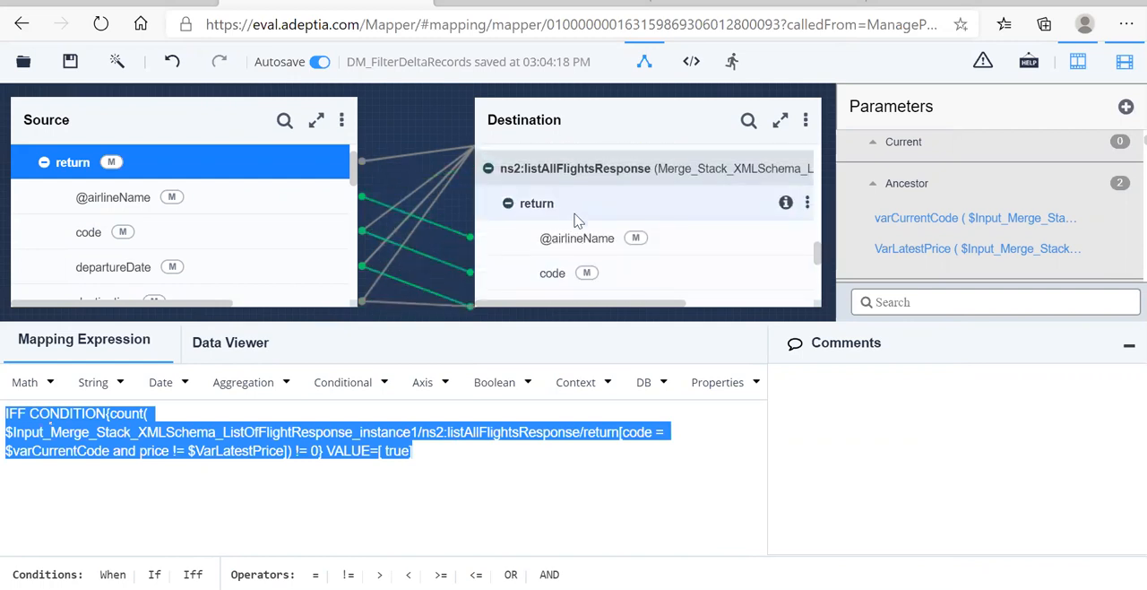
pyautogui.click(573, 212)
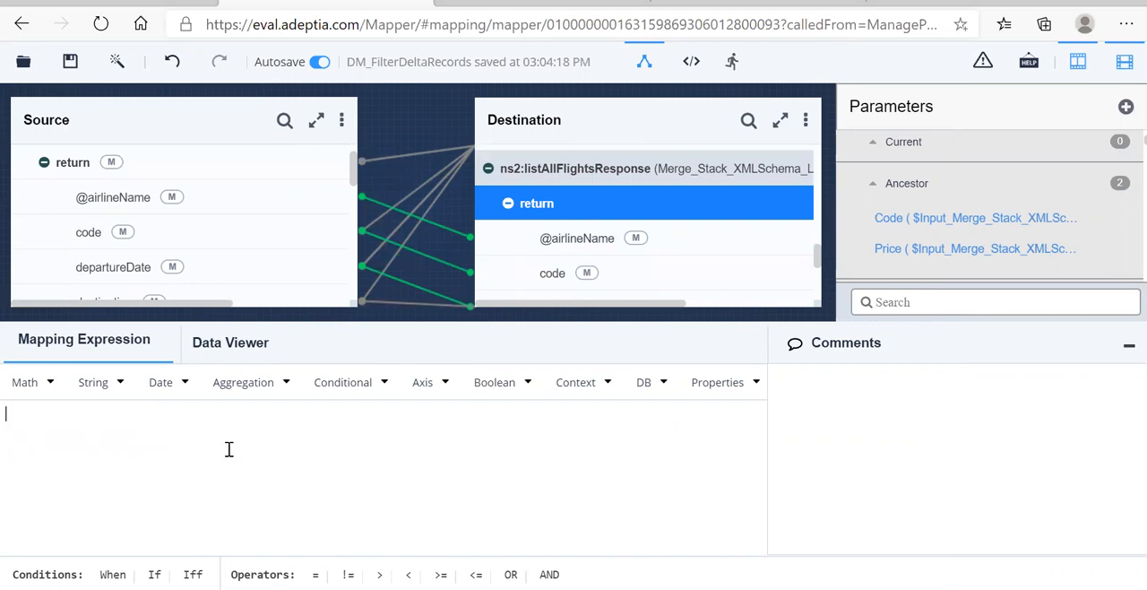
pyautogui.hotkey('ctrl', 'v')
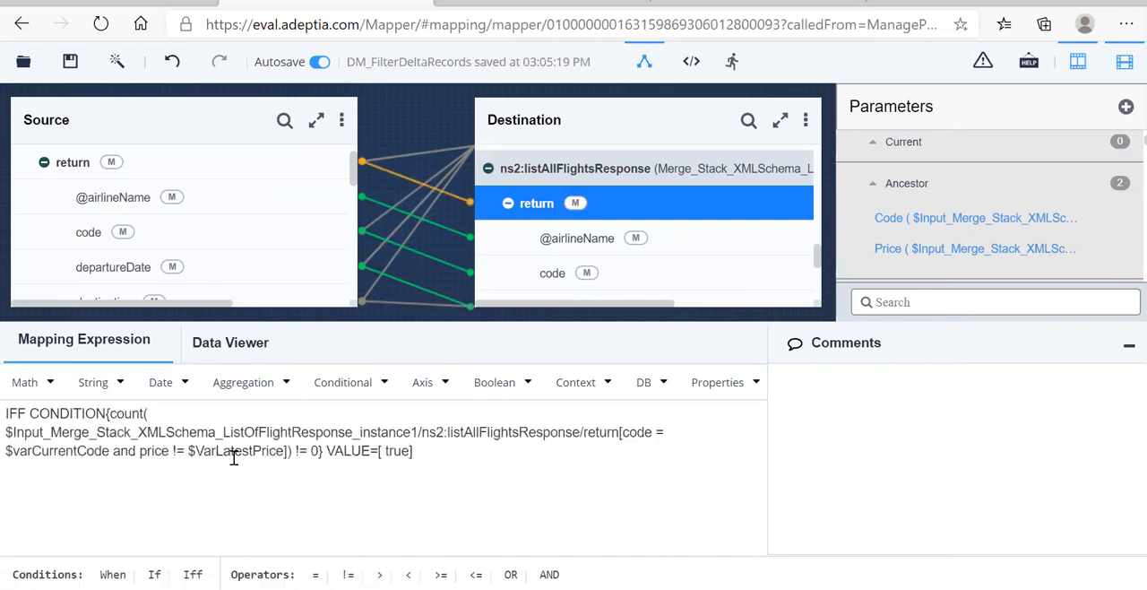
# Replace $VarLatestPrice with $Price in the new return node's condition
pyautogui.moveTo(252, 452); pyautogui.dragTo(197, 451)
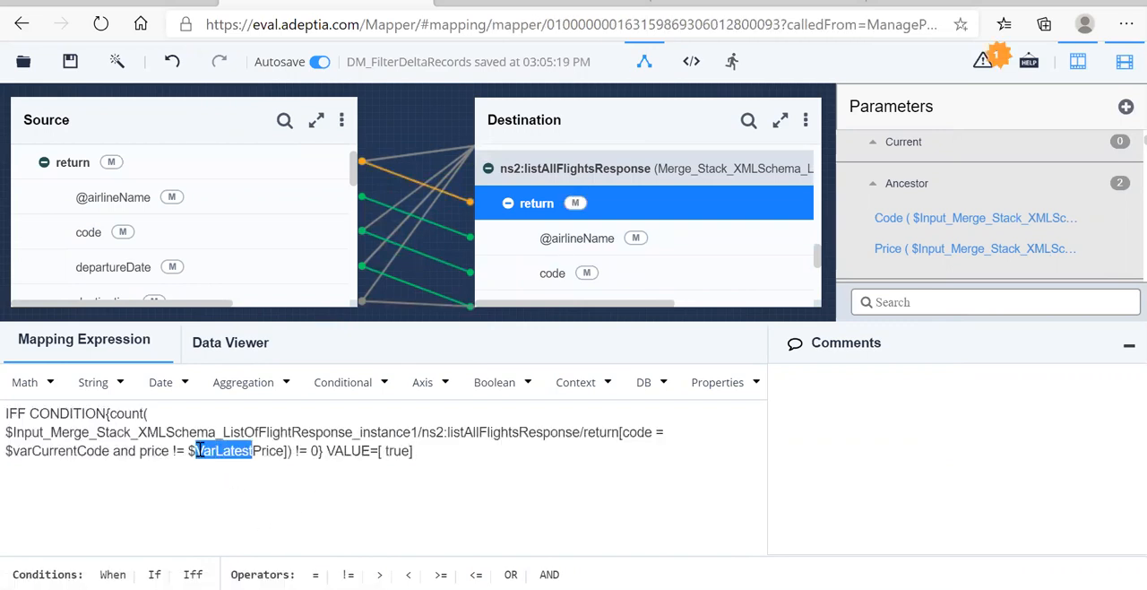
pyautogui.press('BackSpace')
pyautogui.moveTo(510, 587)
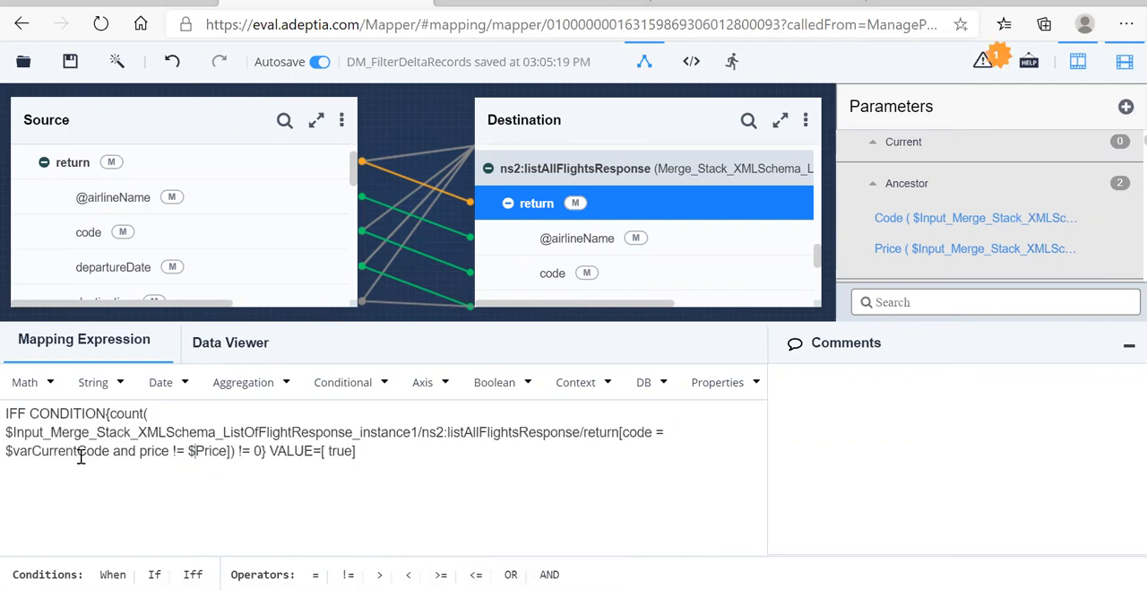
# Replace $varCurrentCode with $Code in the second destination's return node condition and save the mapping
pyautogui.press('BackSpace')
pyautogui.press('BackSpace')
pyautogui.press('BackSpace')
pyautogui.press('BackSpace')
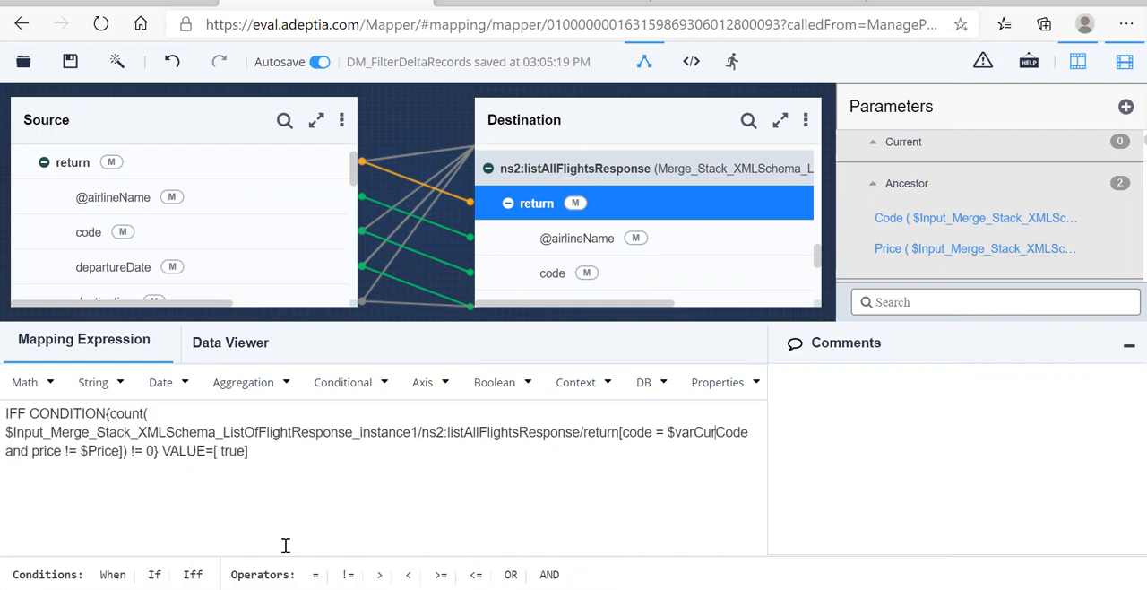
pyautogui.press('BackSpace')
pyautogui.press('BackSpace')
pyautogui.press('BackSpace')
pyautogui.press('BackSpace')
pyautogui.press('BackSpace')
pyautogui.press('BackSpace')
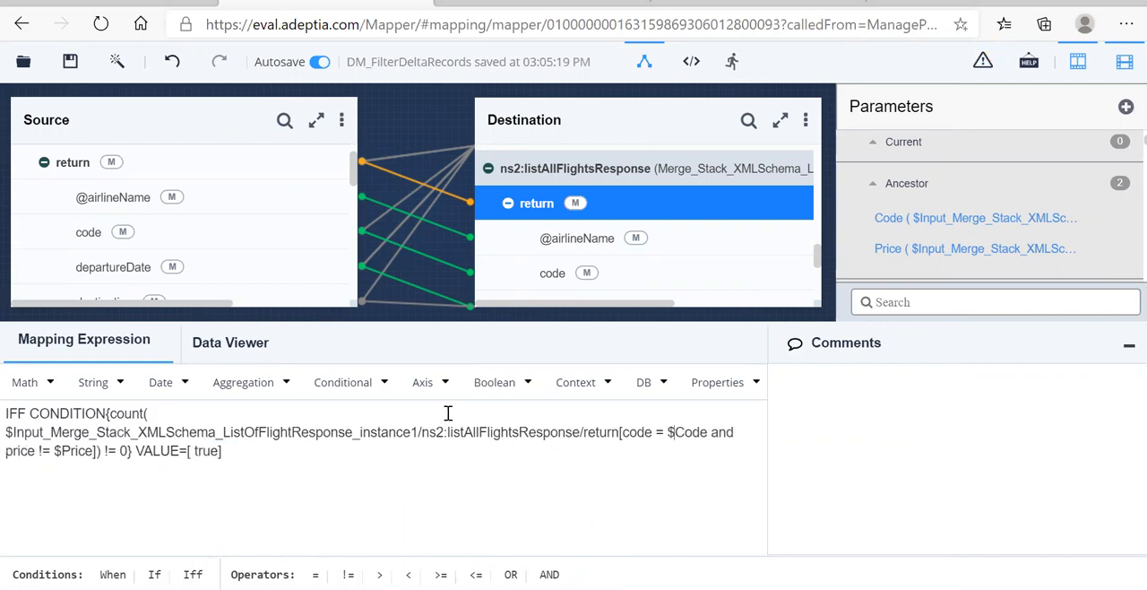
pyautogui.click(70, 61)
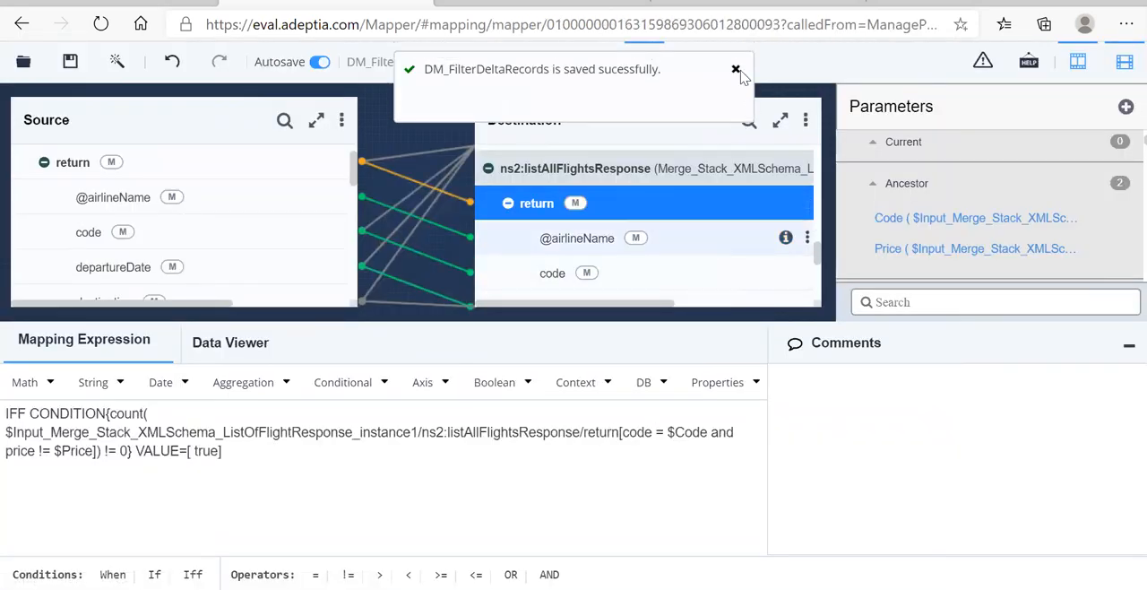
pyautogui.click(735, 70)
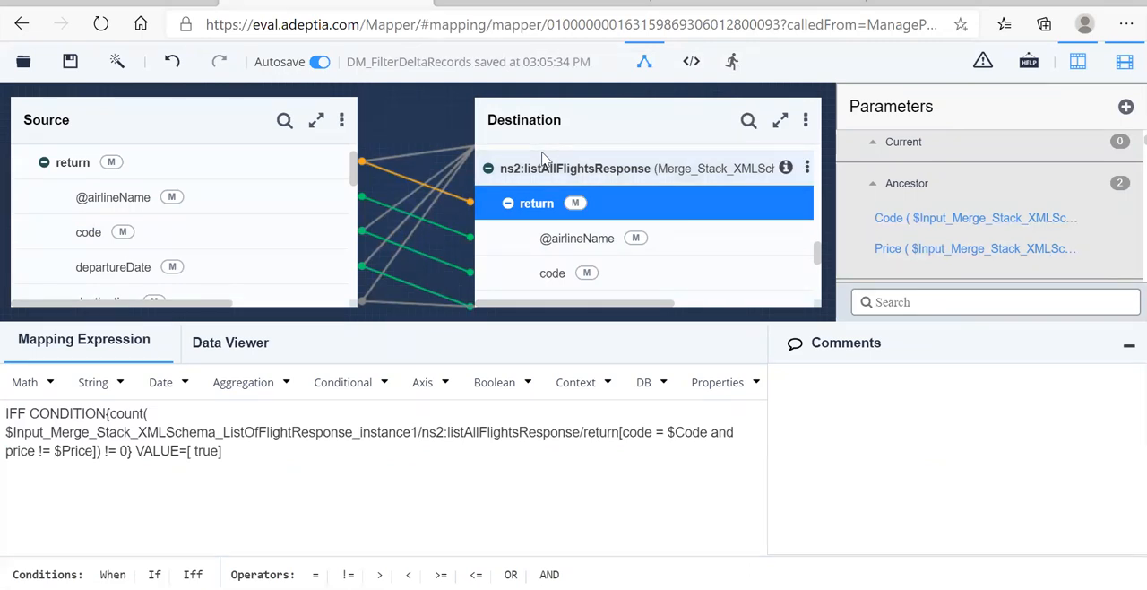
# Test the mapping by generating its output and display the second destination's result
pyautogui.scroll(3, 542, 159)
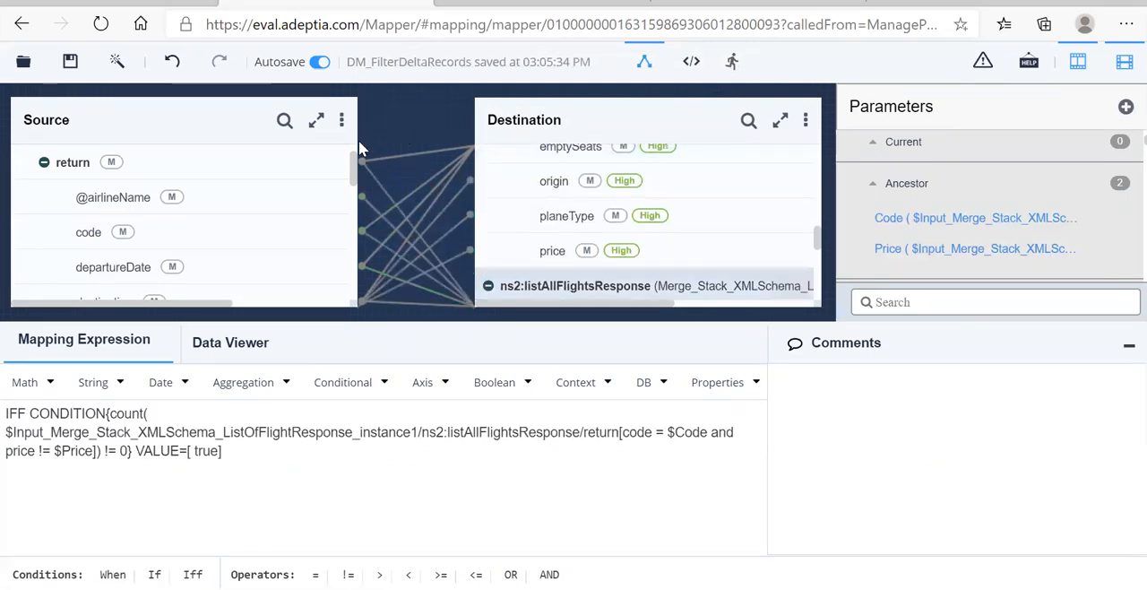
pyautogui.click(733, 62)
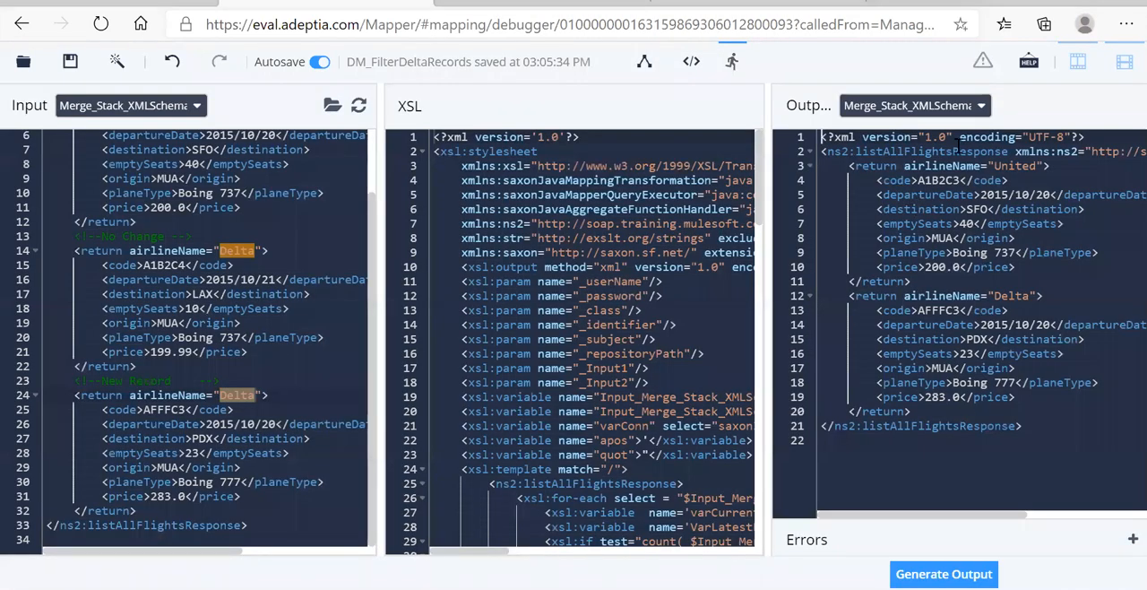
pyautogui.click(944, 574)
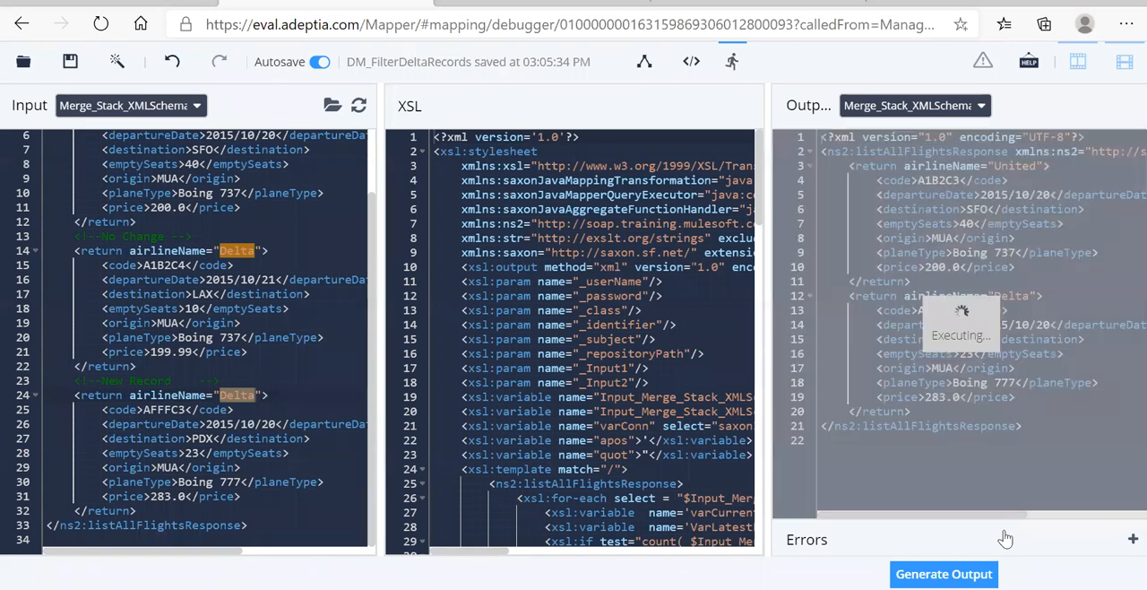
pyautogui.click(979, 118)
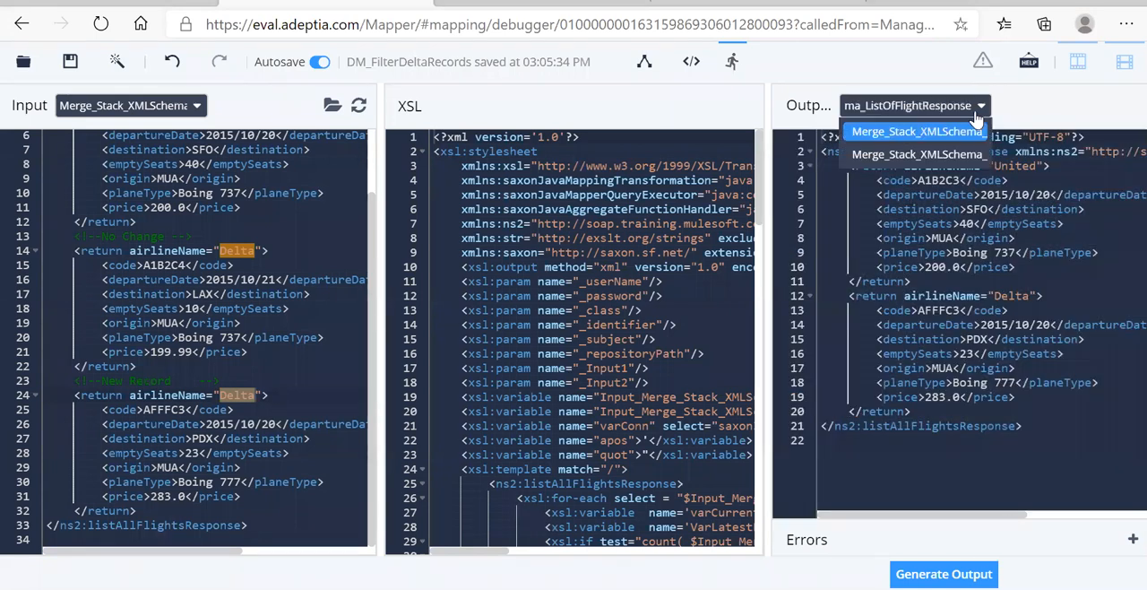
pyautogui.click(953, 149)
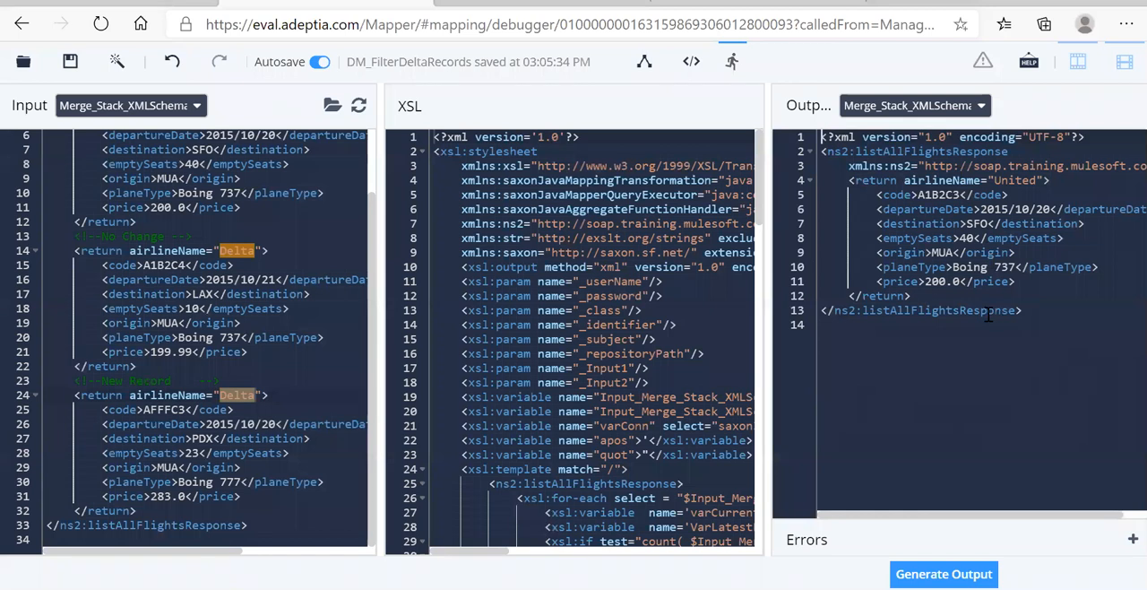
# Compare the flight record in the second destination's output with the record commented as updated in the input XML
pyautogui.doubleClick(946, 195)
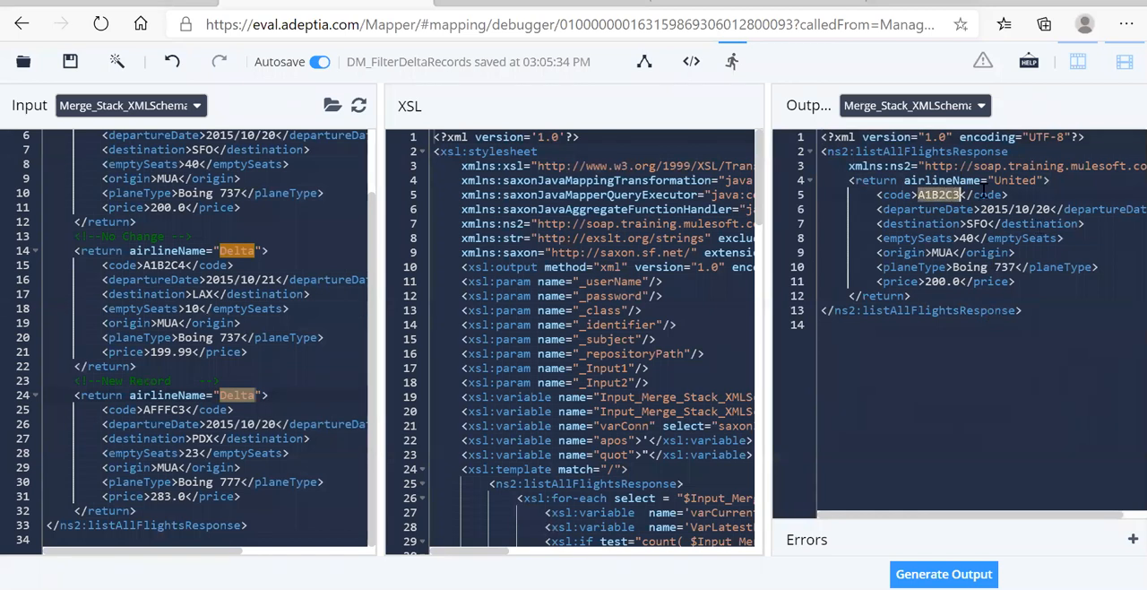
pyautogui.doubleClick(1016, 181)
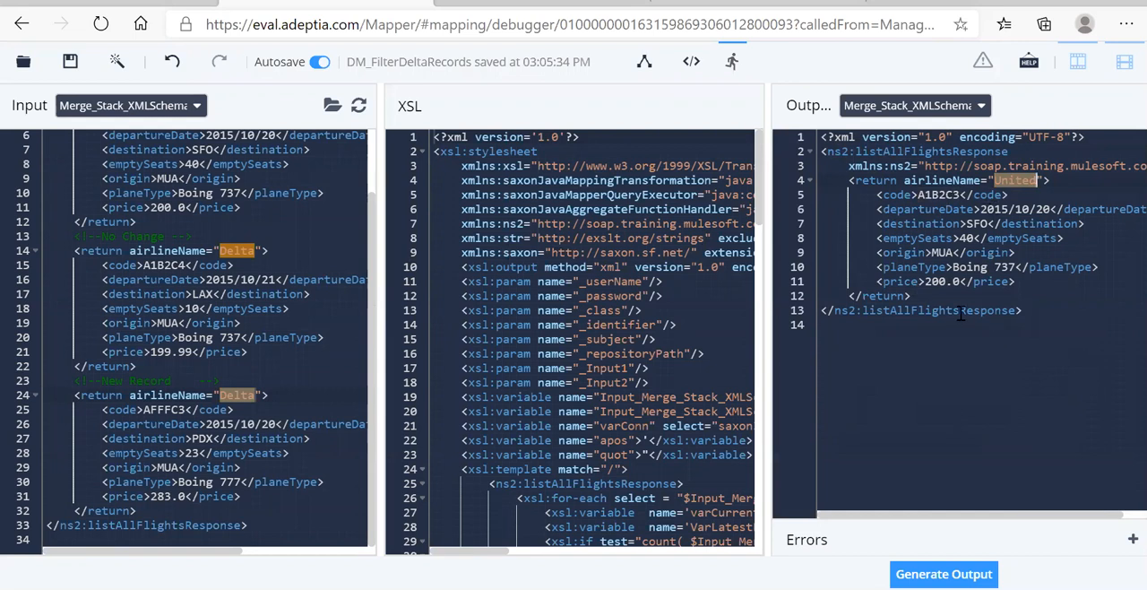
pyautogui.click(944, 285)
pyautogui.scroll(2, 287, 274)
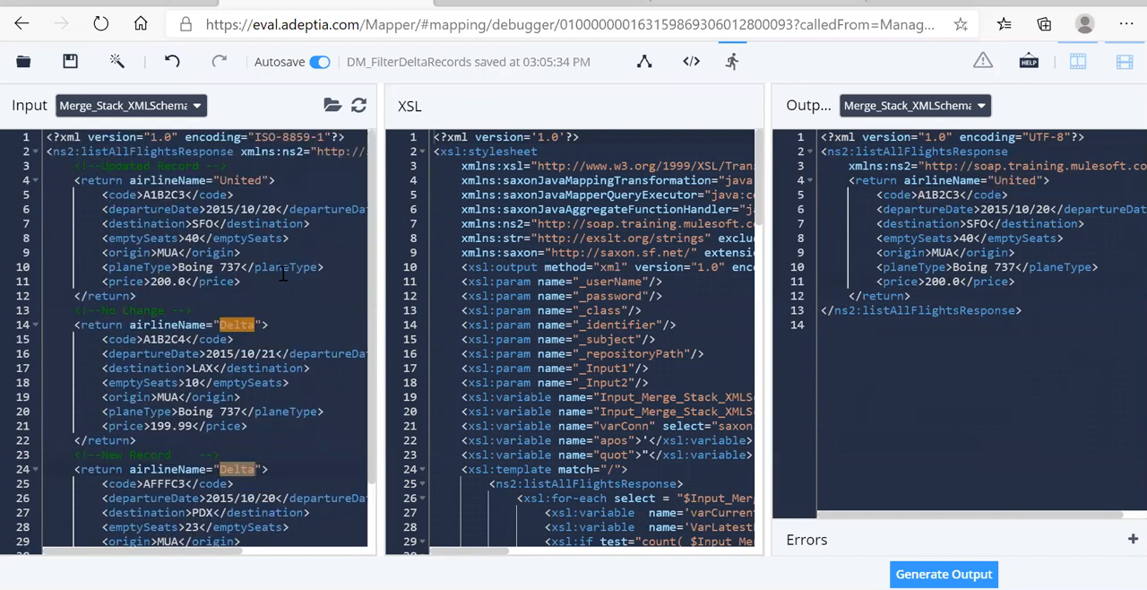
pyautogui.moveTo(242, 281); pyautogui.dragTo(49, 166)
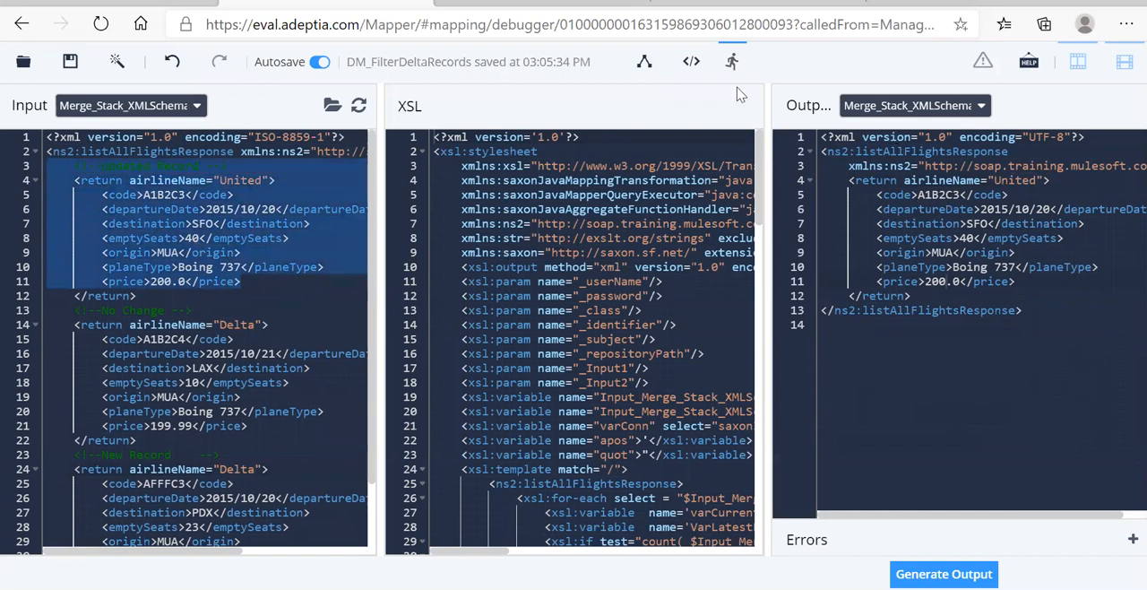